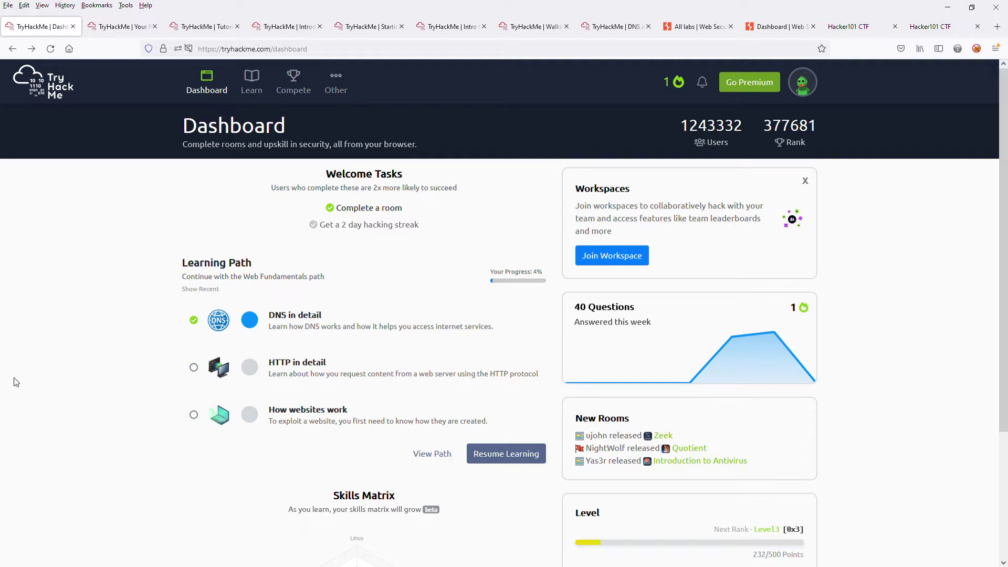
Look over the TryHackMe dashboard, the PortSwigger list of all labs and the Hacker101 CTF challenge list
scroll(173, 365, "down", 3)
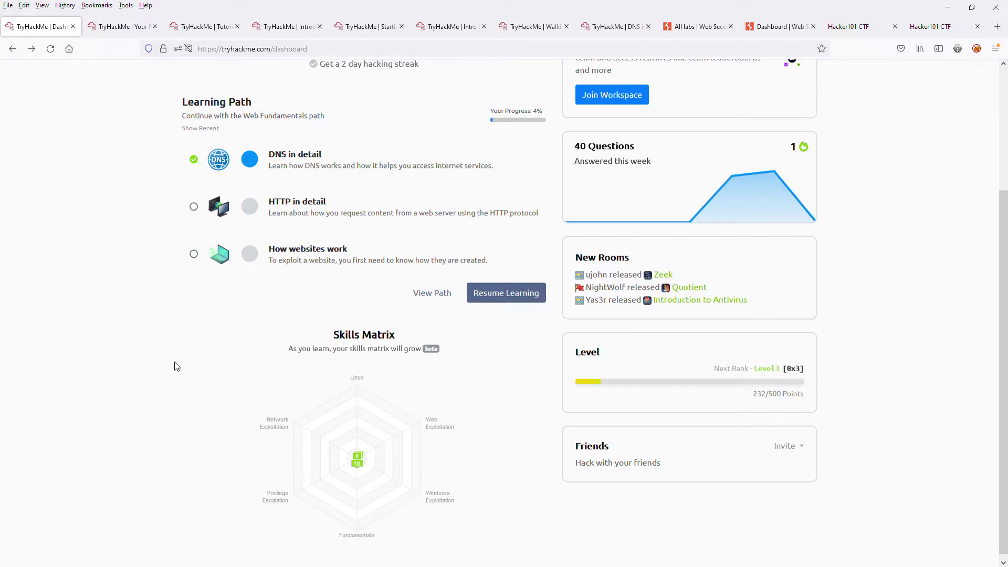
left_click(669, 29)
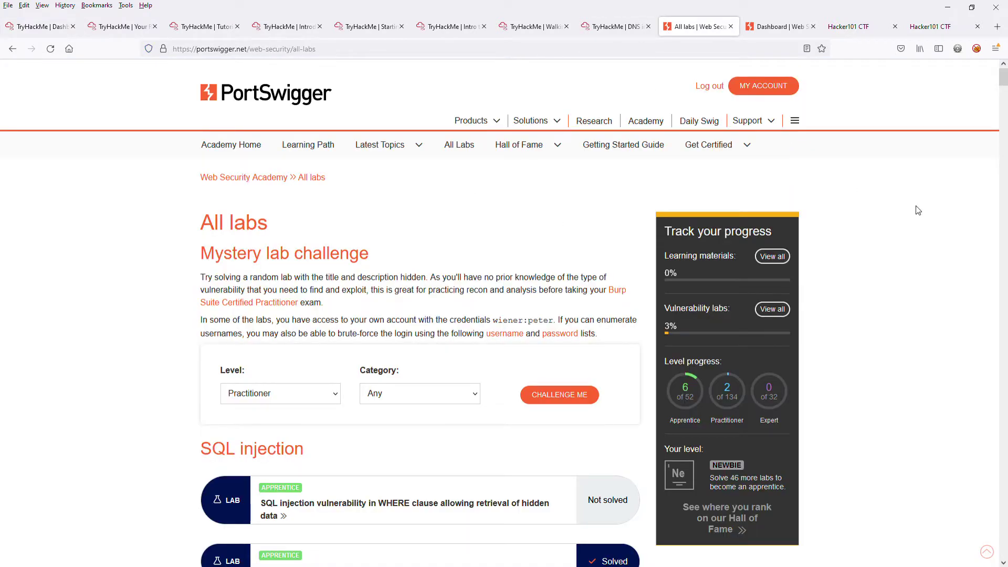
left_click(863, 30)
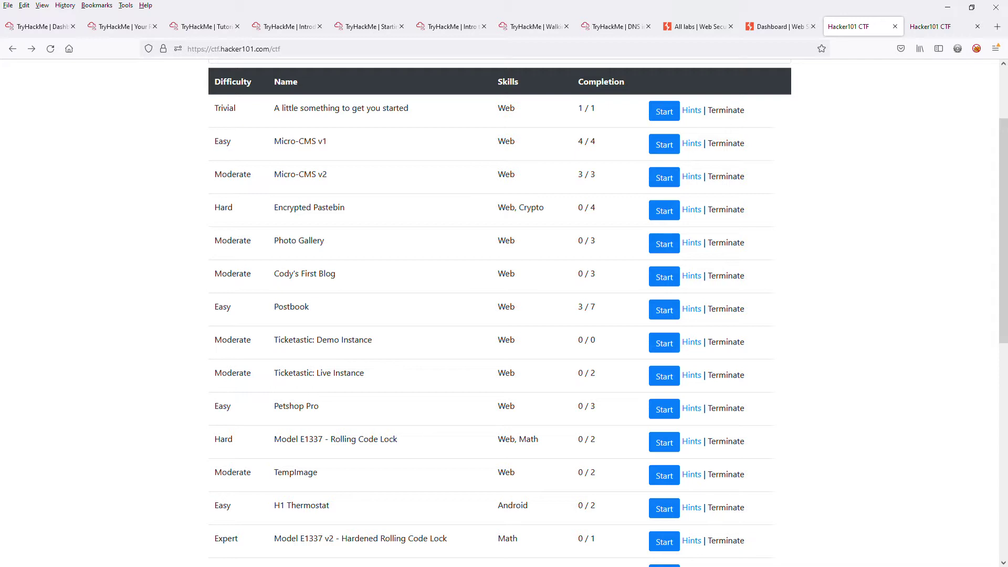
Return to the TryHackMe dashboard, reload it, and review the learning path, skills matrix, weekly activity and level
left_click(43, 32)
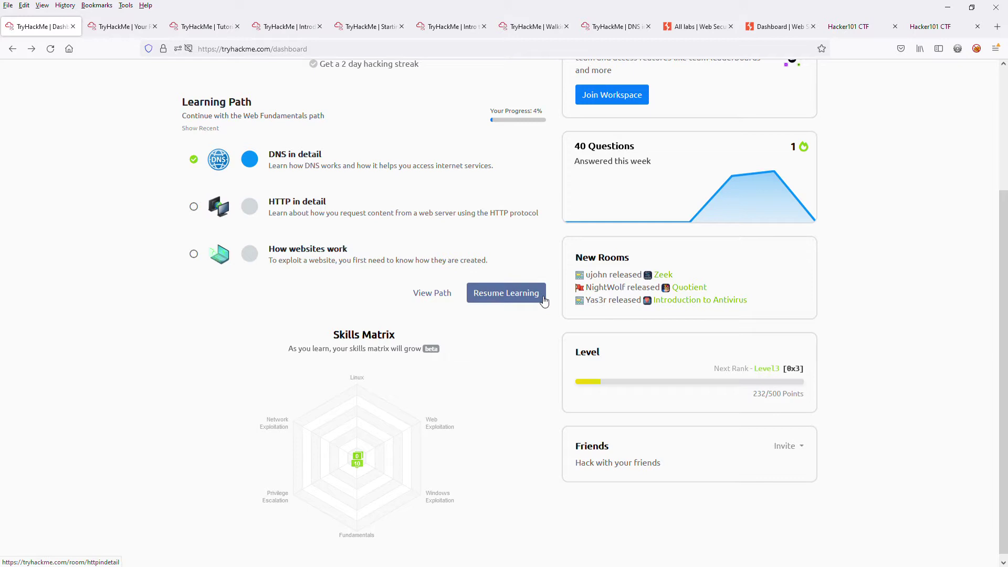
scroll(525, 357, "up", 3)
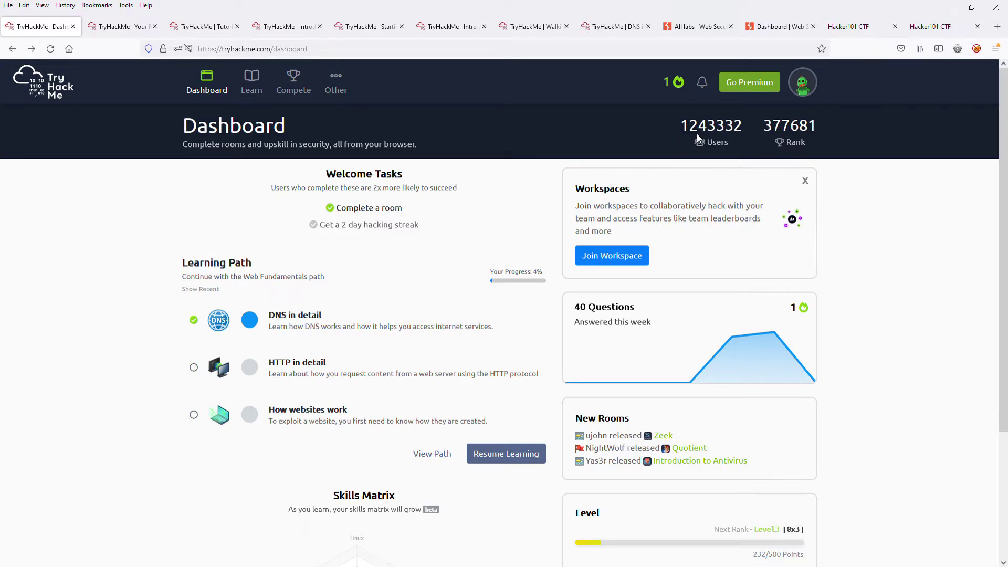
left_click(51, 48)
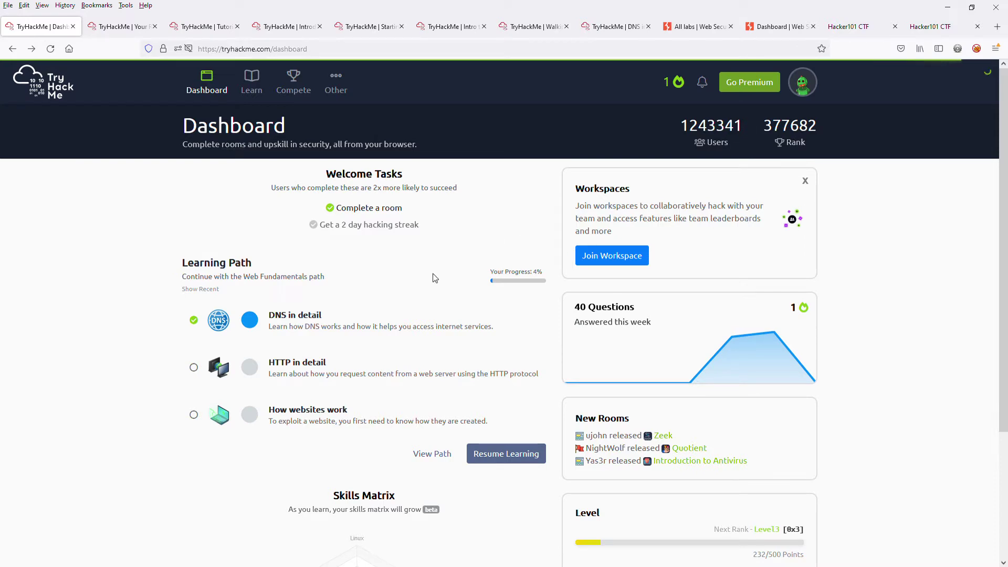
scroll(479, 288, "down", 3)
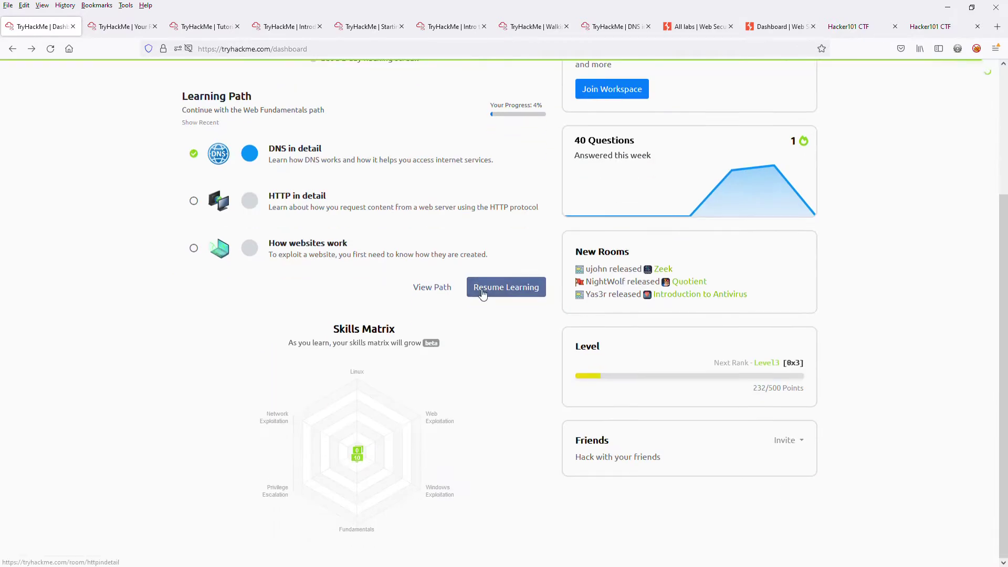
scroll(376, 313, "up", 3)
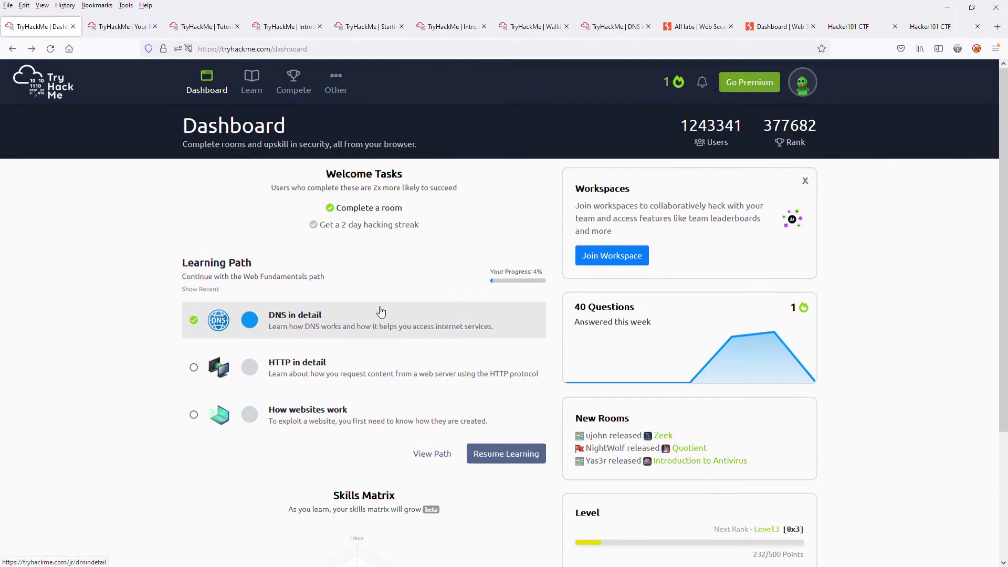
scroll(381, 313, "down", 3)
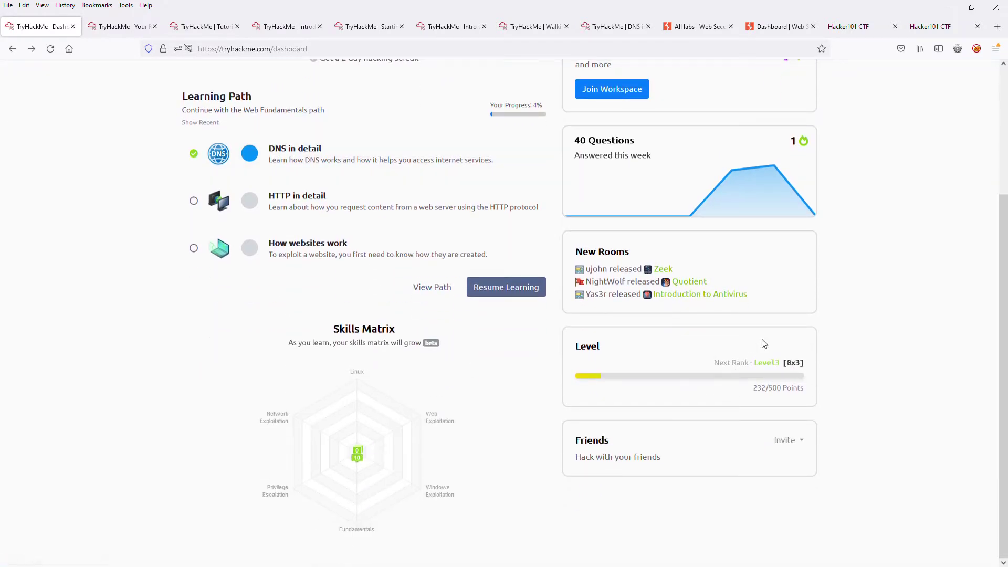
scroll(311, 301, "up", 3)
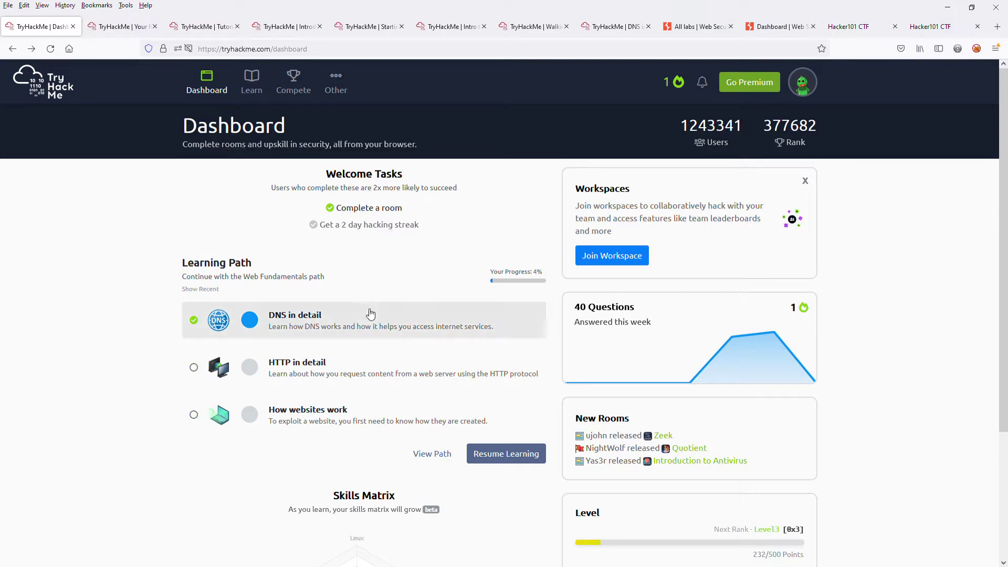
scroll(370, 315, "down", 1)
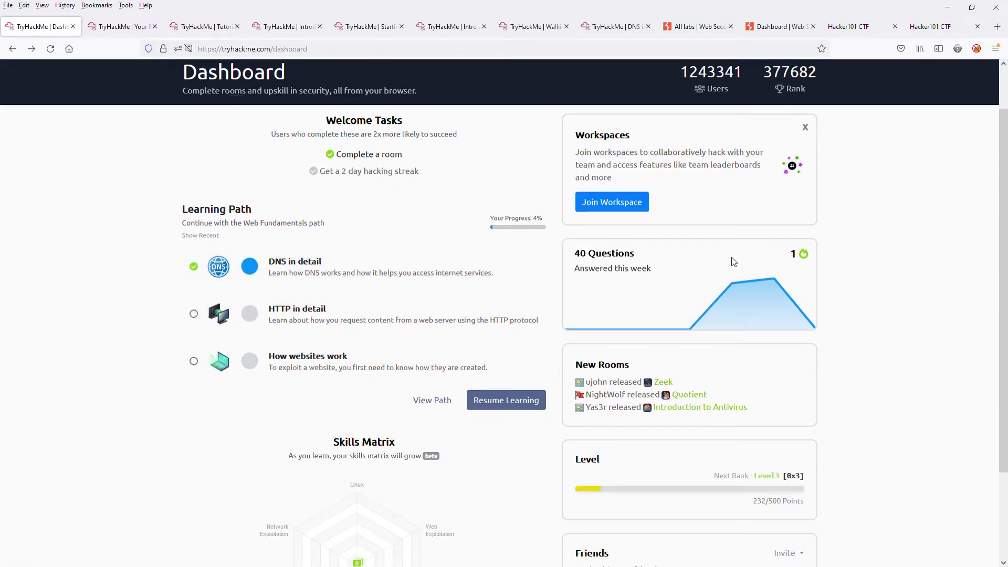
scroll(765, 320, "down", 2)
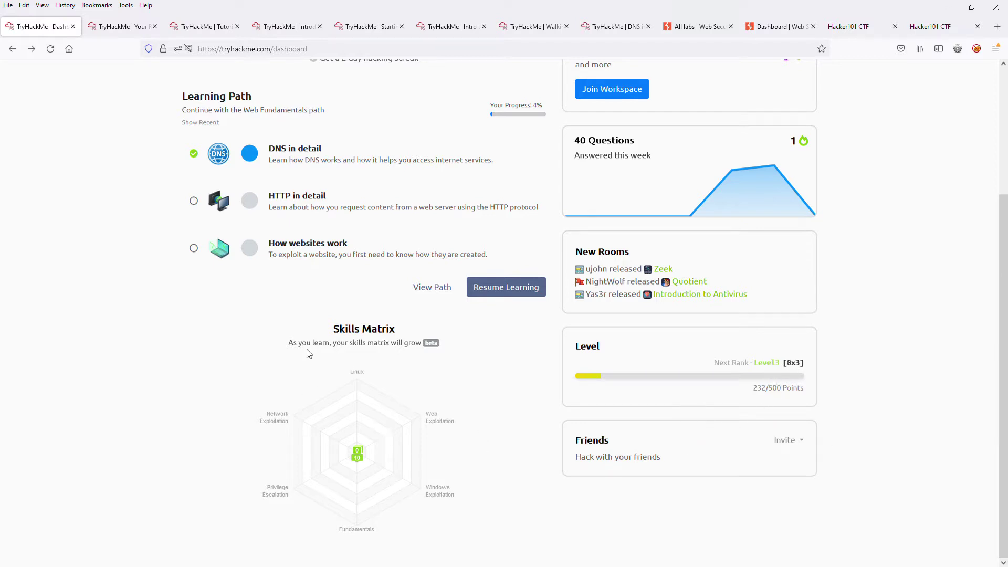
scroll(393, 382, "up", 3)
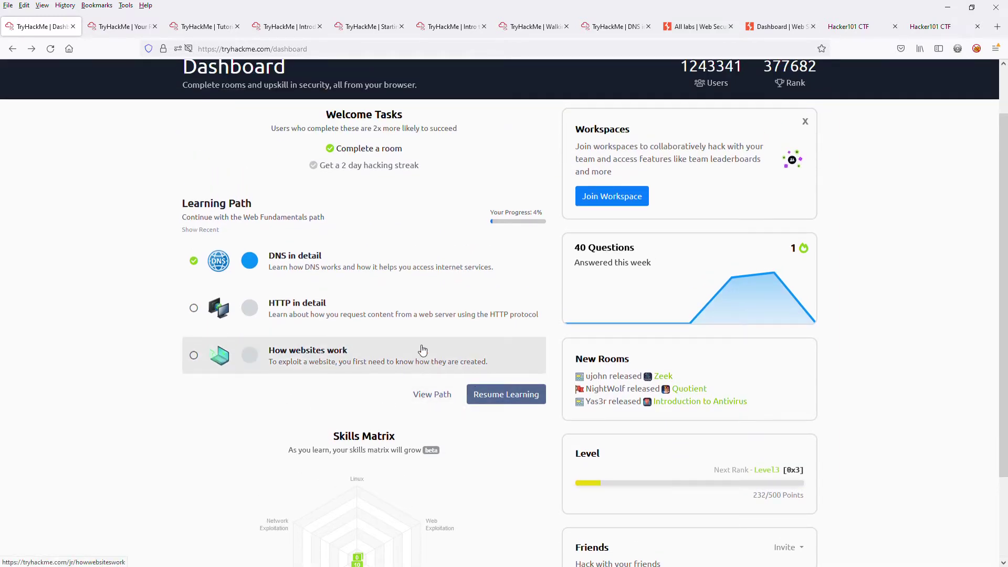
scroll(419, 348, "up", 2)
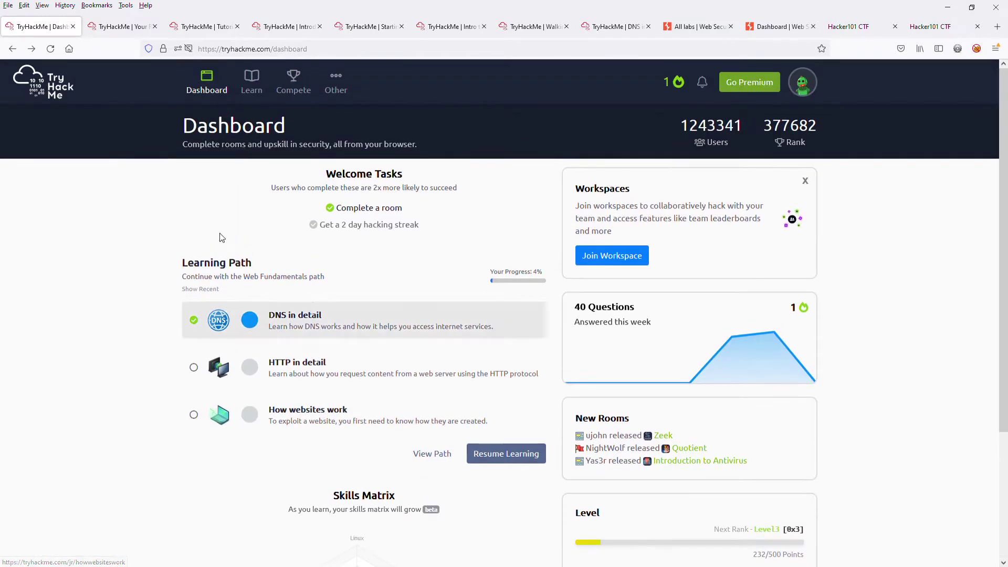
Review the joined rooms on the My Rooms page and the Task 1 instructions in the Tutorial room
left_click(122, 29)
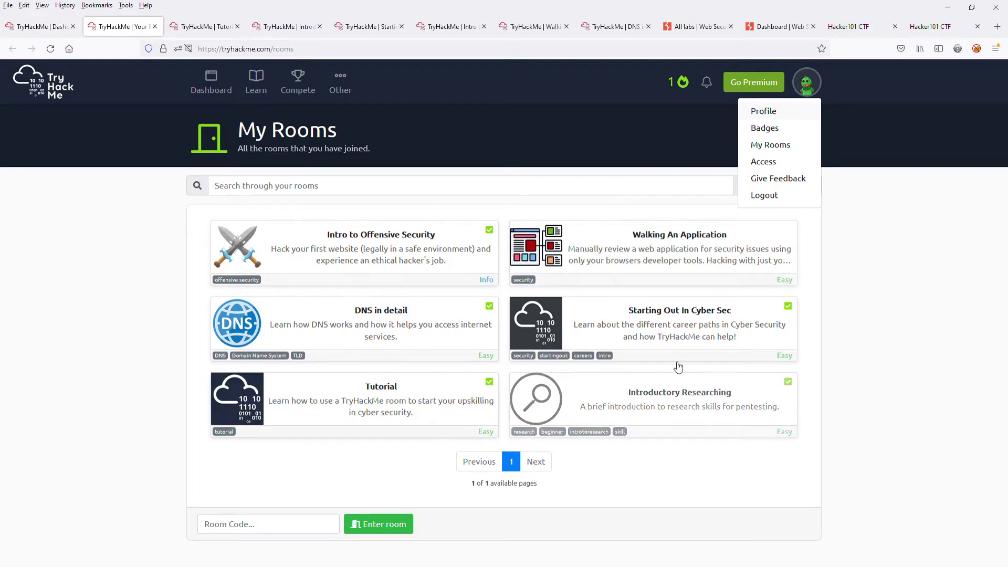
left_click(869, 247)
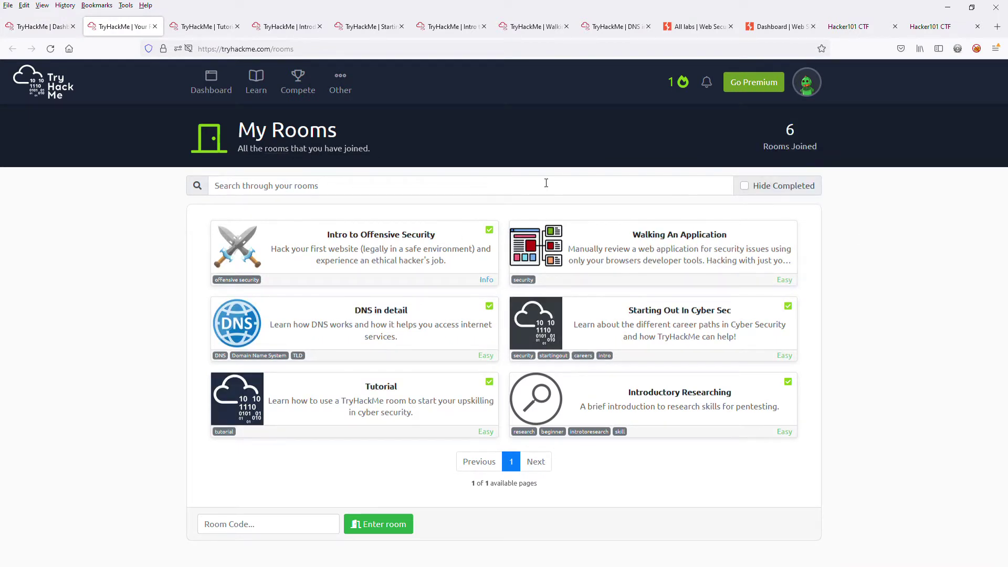
left_click(227, 28)
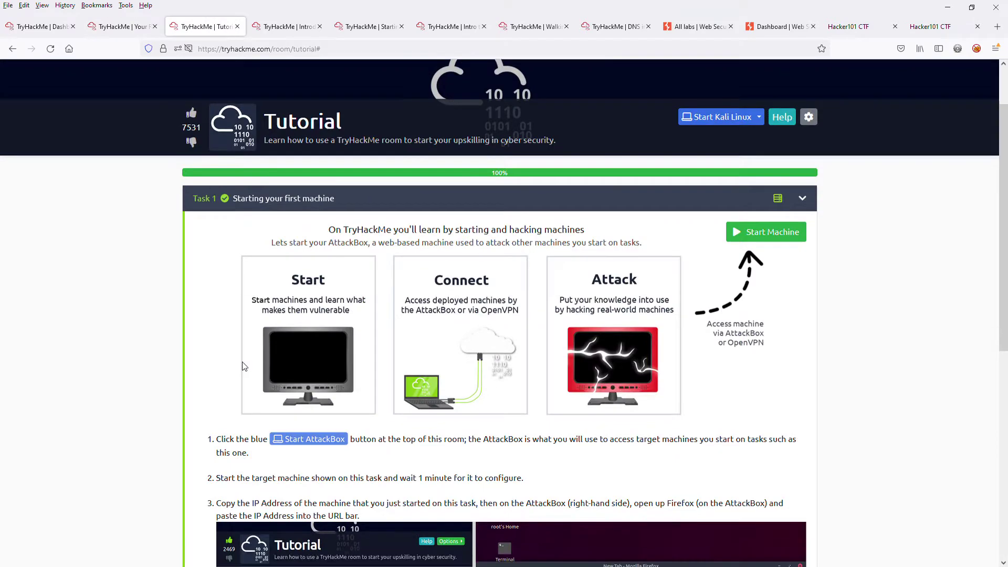
scroll(242, 361, "down", 5)
scroll(242, 361, "up", 6)
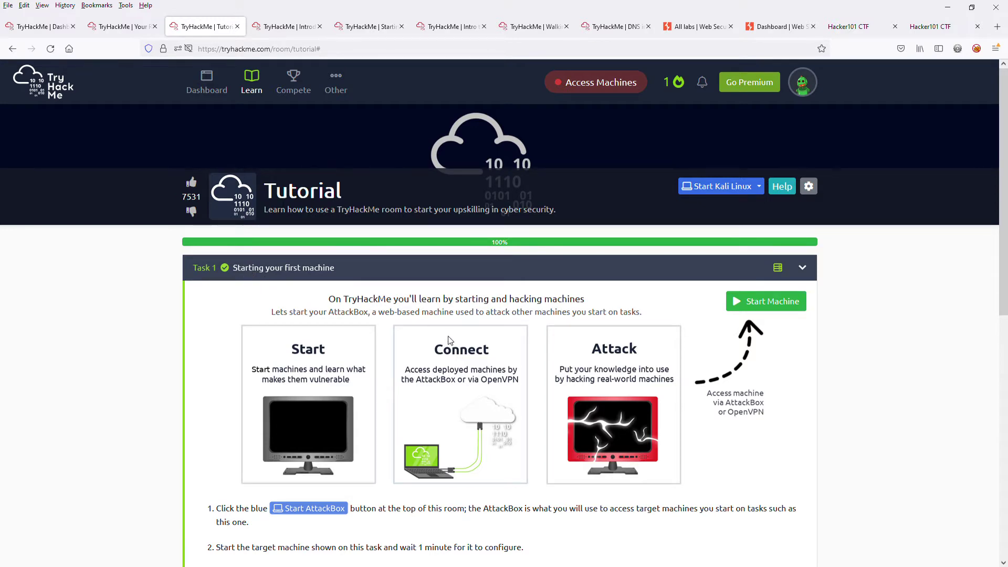
scroll(450, 340, "down", 3)
scroll(451, 340, "up", 3)
scroll(716, 306, "down", 10)
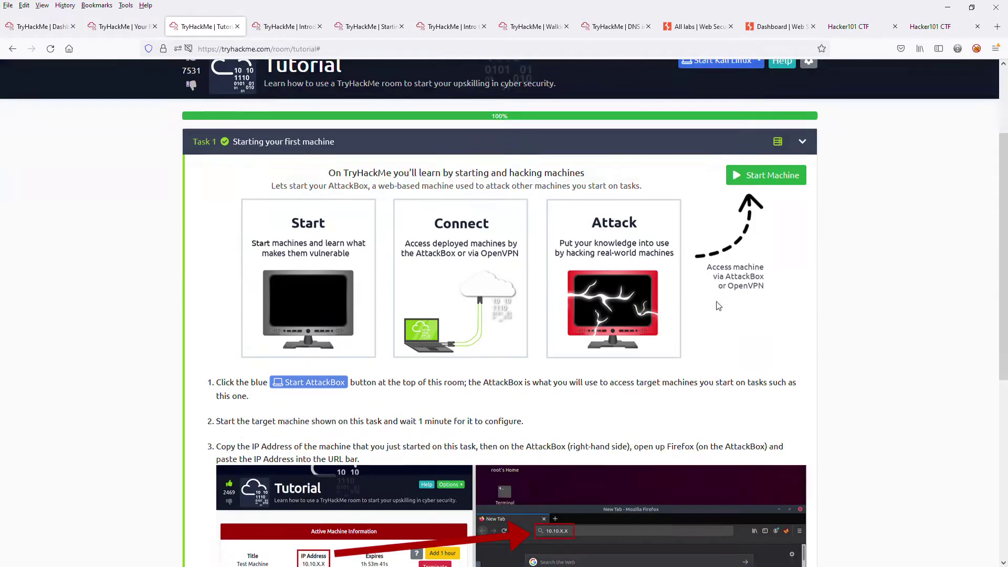
scroll(717, 306, "up", 10)
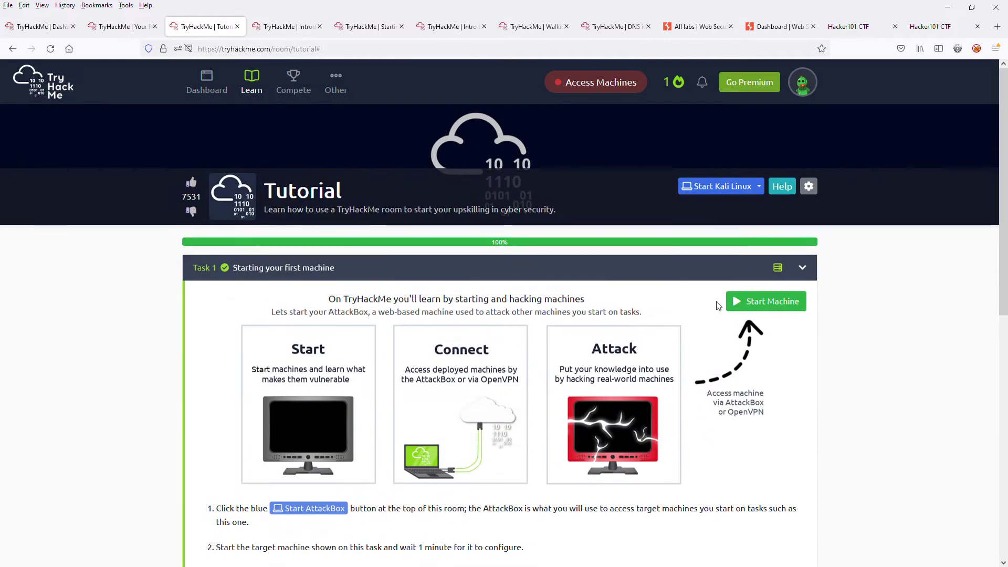
Check the Kali Linux and AttackBox options for the Tutorial room and view the Task 1 flag question
left_click(759, 187)
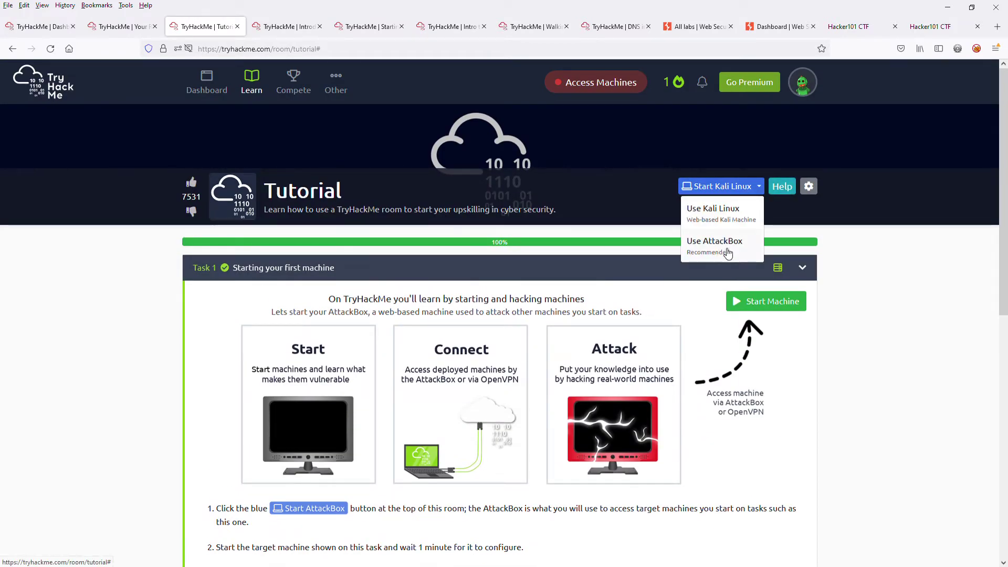
left_click(855, 376)
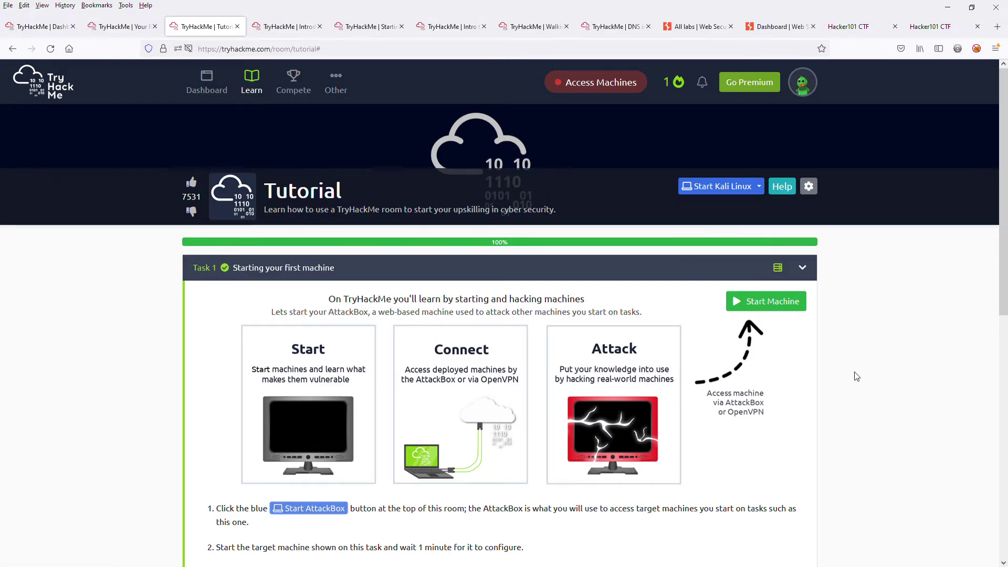
scroll(823, 407, "down", 8)
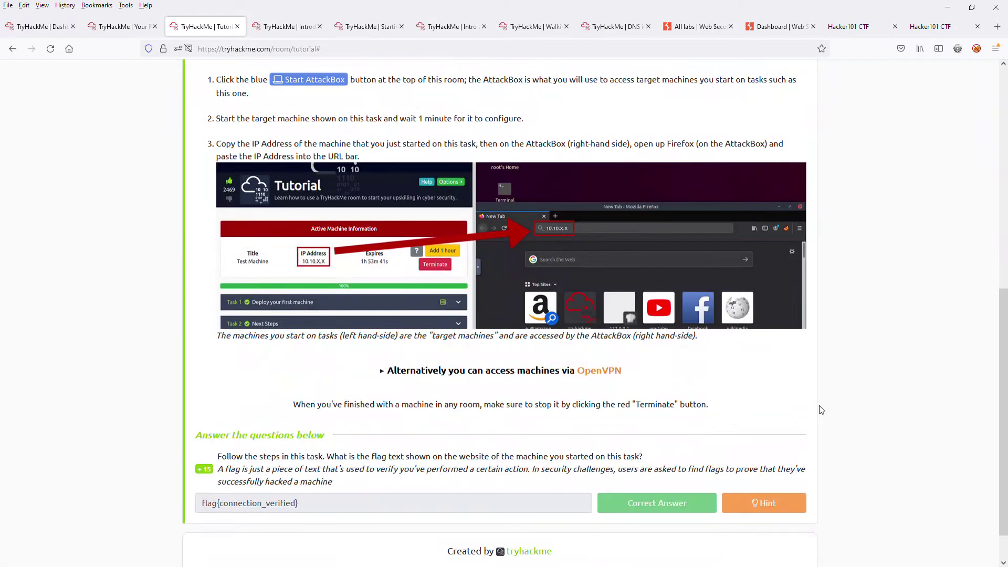
scroll(821, 410, "up", 8)
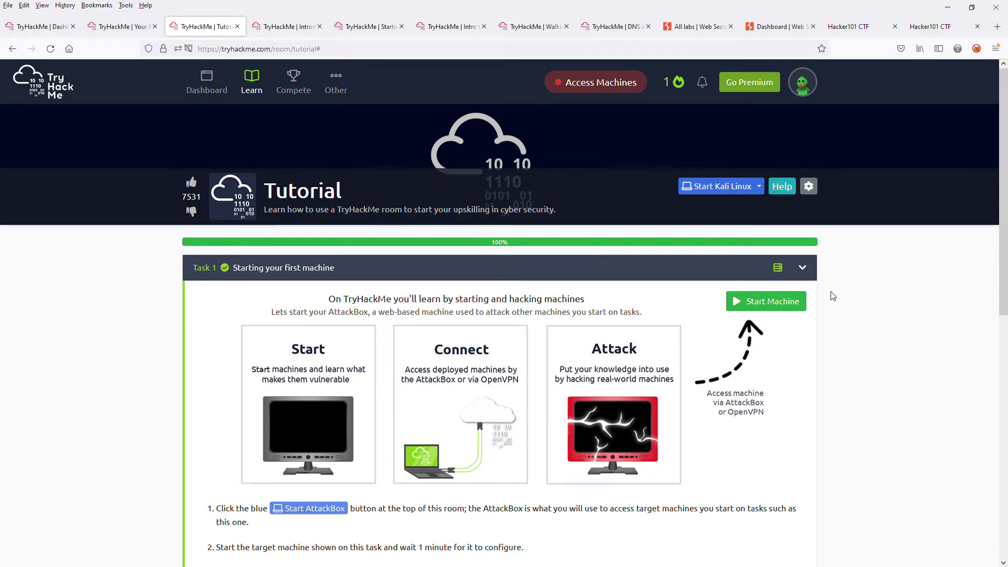
Start the target machine for Task 1 of the Tutorial room and dismiss the access options dialog
left_click(794, 307)
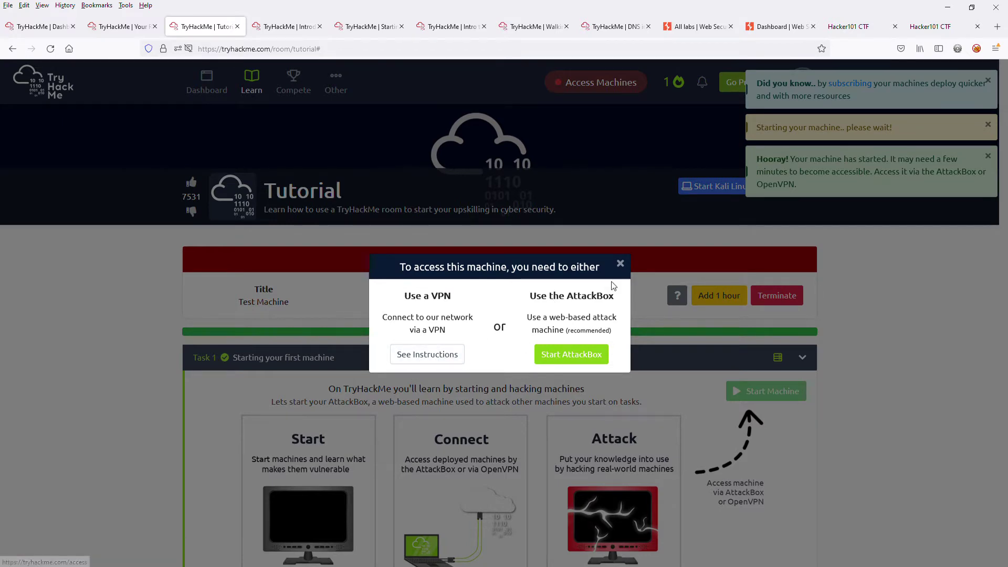
left_click(620, 263)
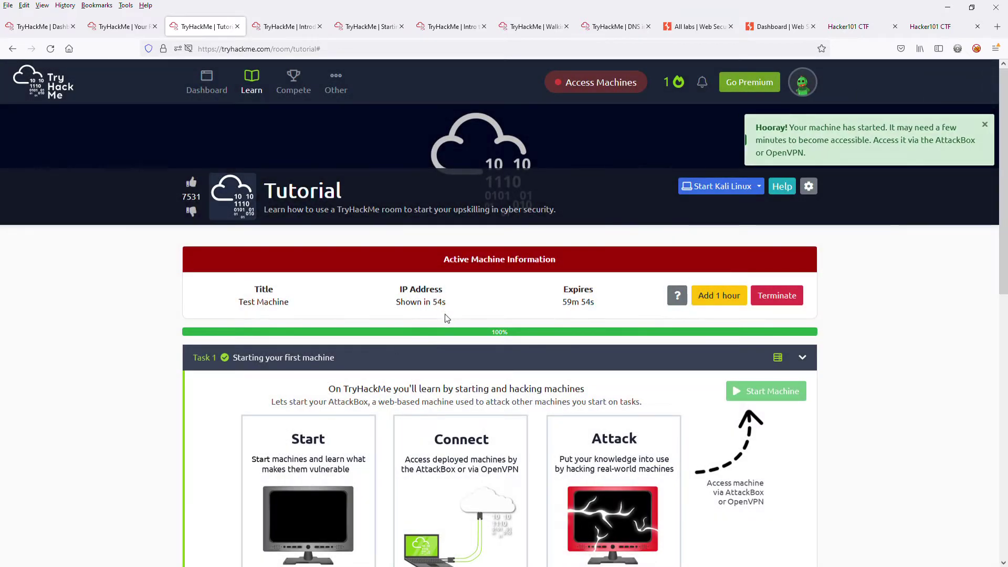
Read the Task 1 instructions on using the machine's IP address, OpenVPN access, termination and the flag question
scroll(448, 301, "down", 1)
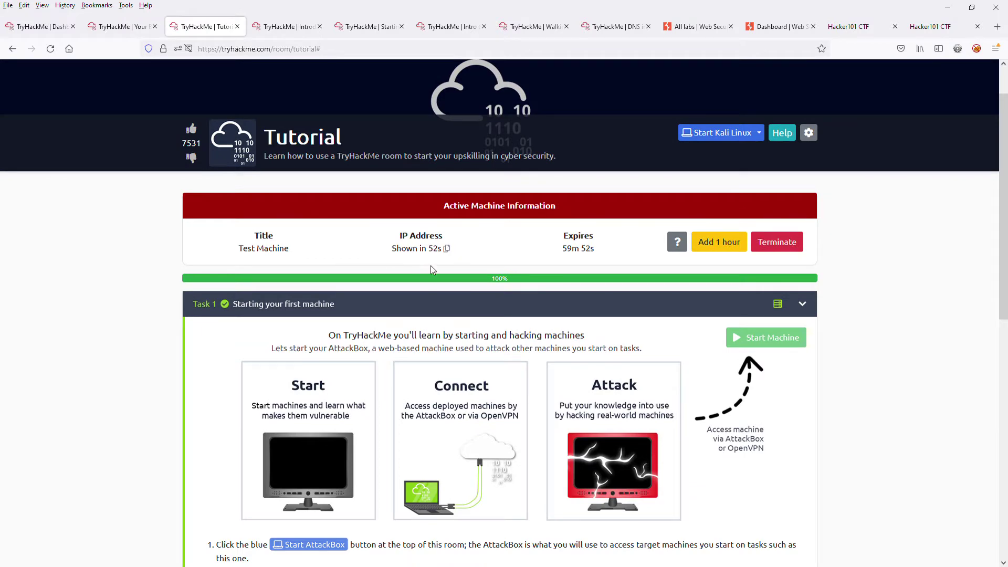
scroll(431, 266, "down", 5)
scroll(245, 259, "up", 1)
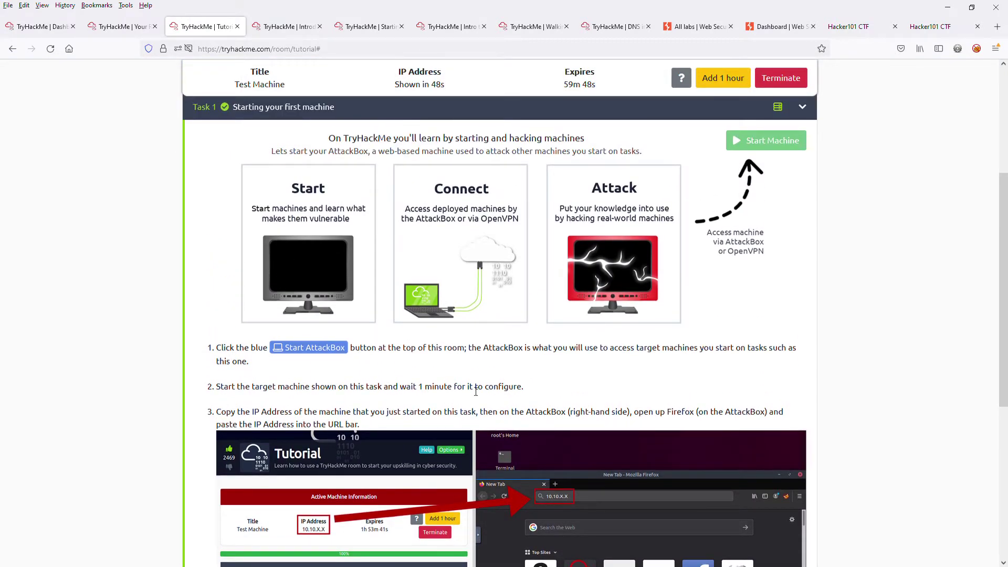
scroll(477, 391, "down", 1)
scroll(474, 396, "down", 1)
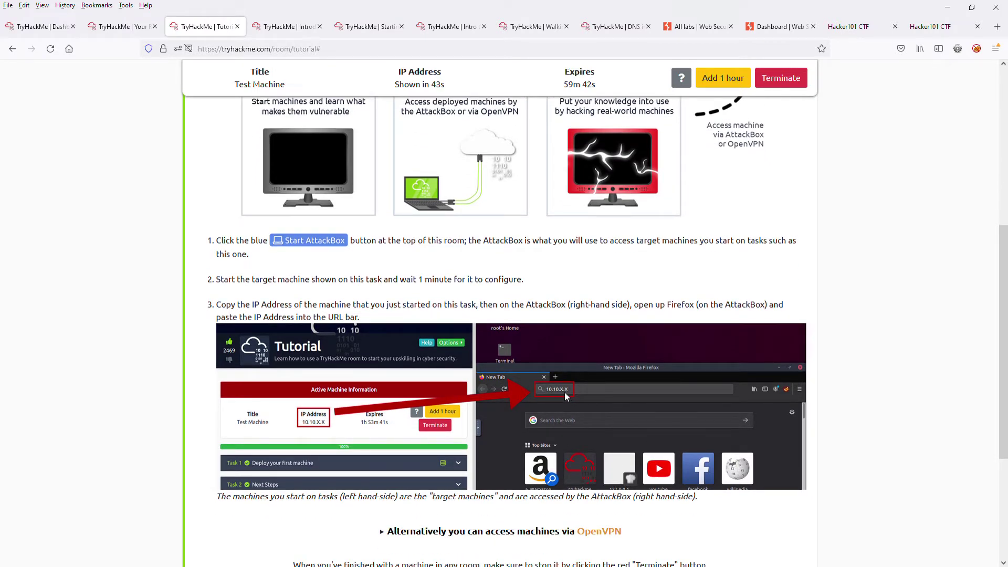
scroll(572, 394, "down", 2)
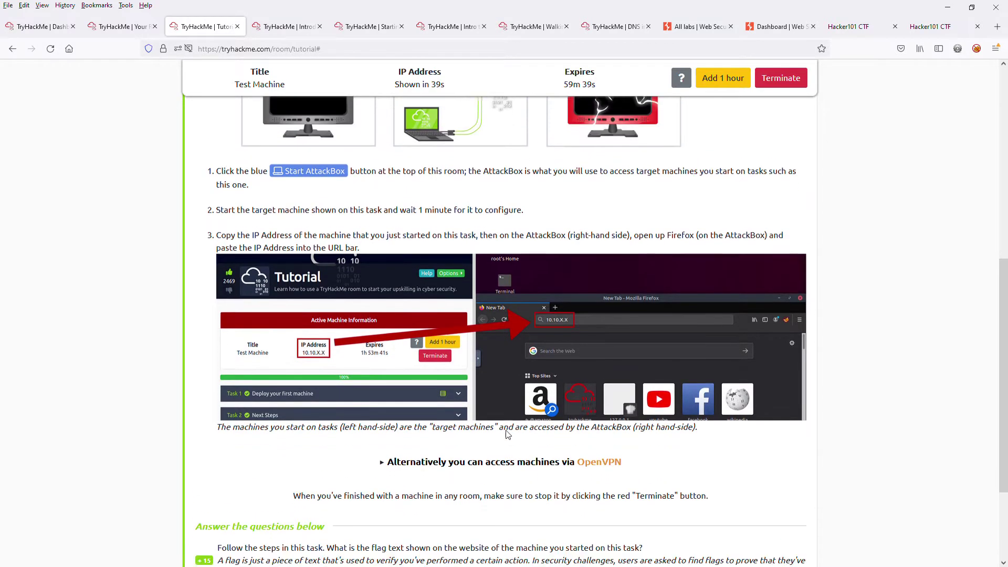
scroll(224, 481, "down", 2)
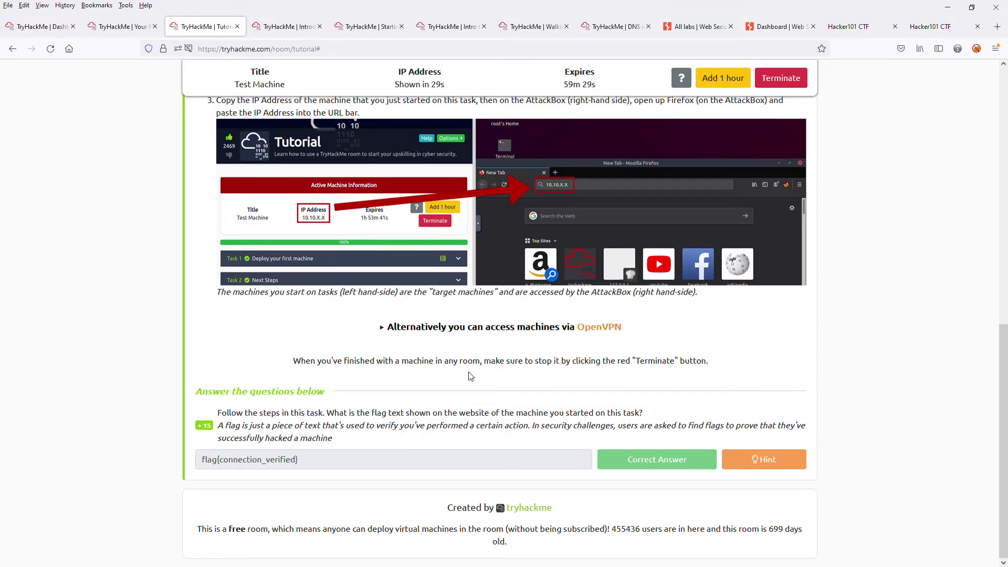
scroll(521, 405, "up", 10)
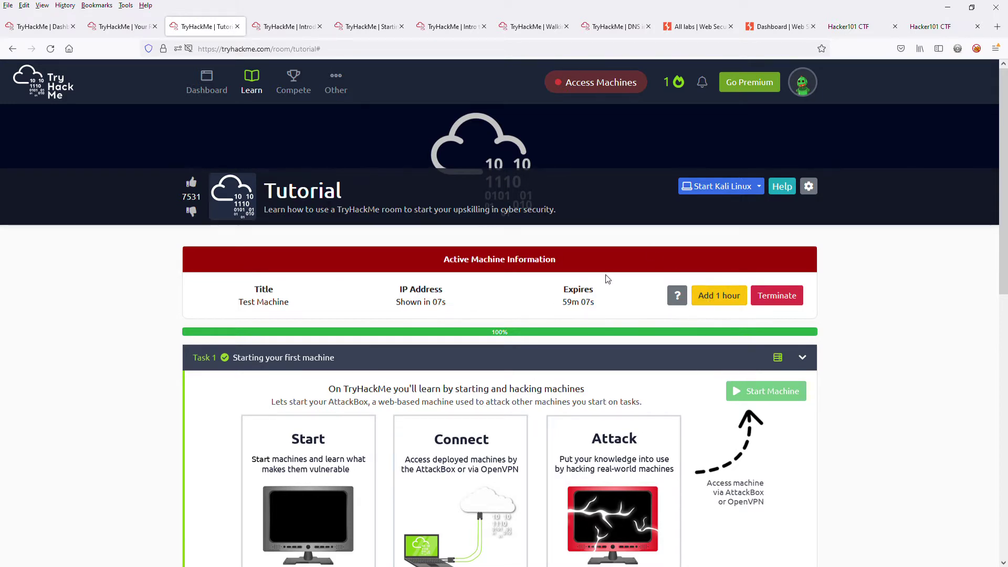
Copy the test machine's IP address, open it in a new browser tab and highlight the flag text
mouse_move(780, 362)
mouse_move(450, 308)
left_click(448, 304)
left_click(998, 26)
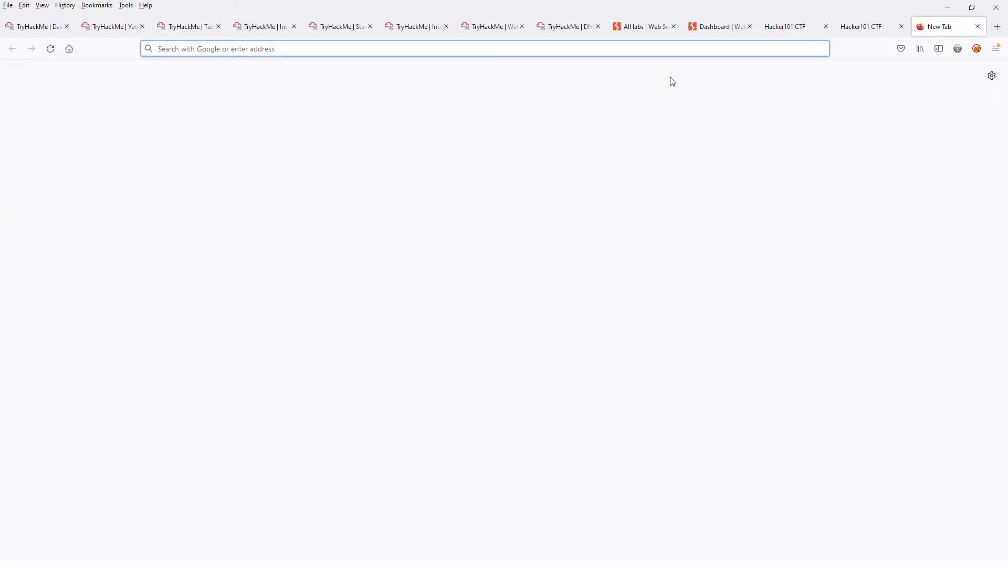
key("ctrl+v")
key("Return")
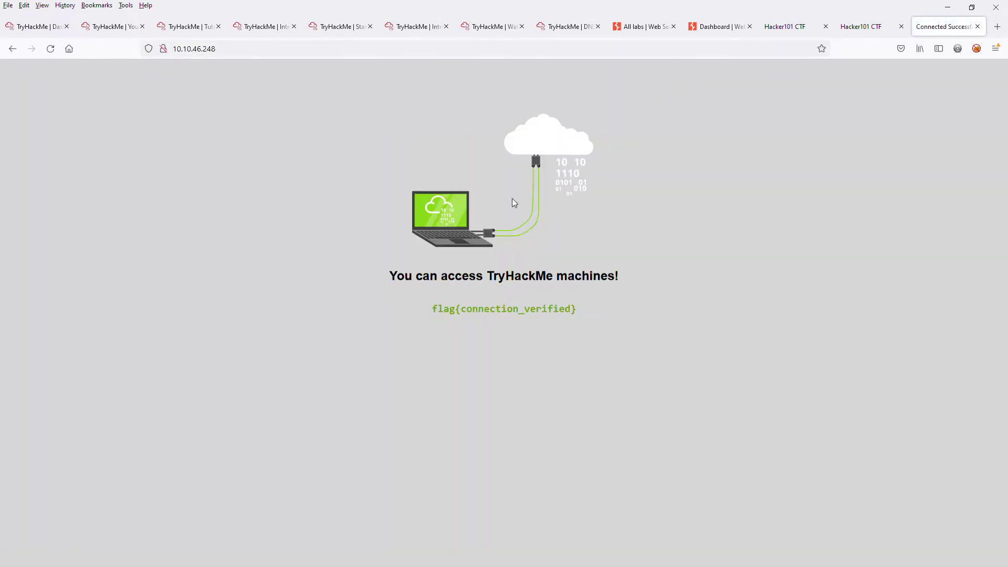
left_click_drag(439, 315, 669, 309)
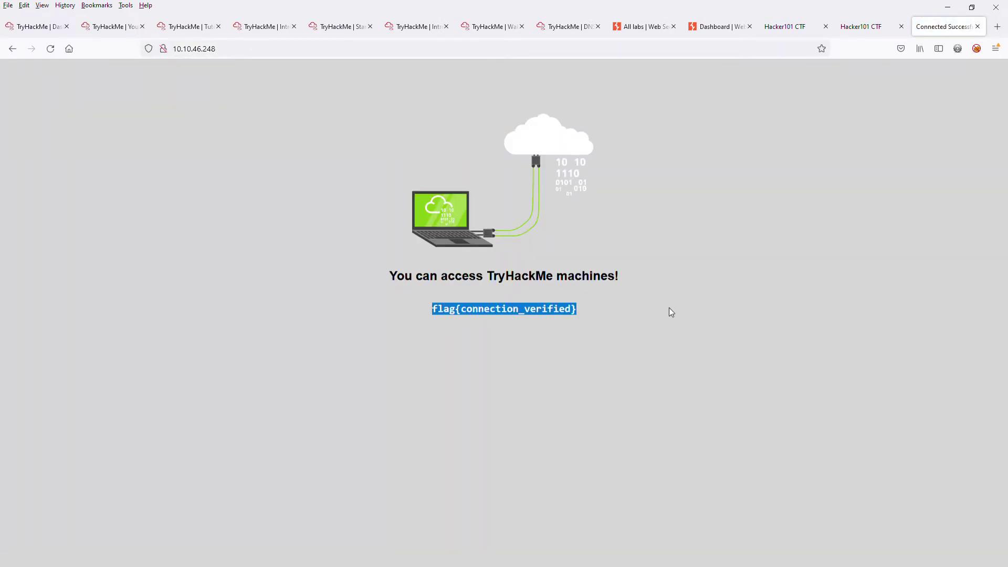
Return to the Tutorial room, terminate the test machine and close the room's tab
left_click(669, 309)
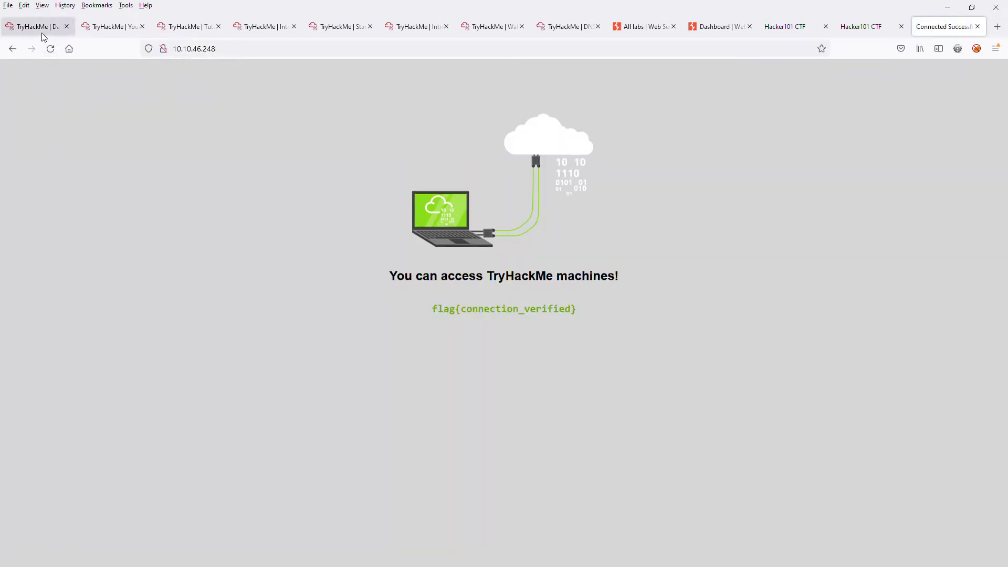
left_click(110, 27)
left_click(184, 26)
scroll(349, 478, "down", 7)
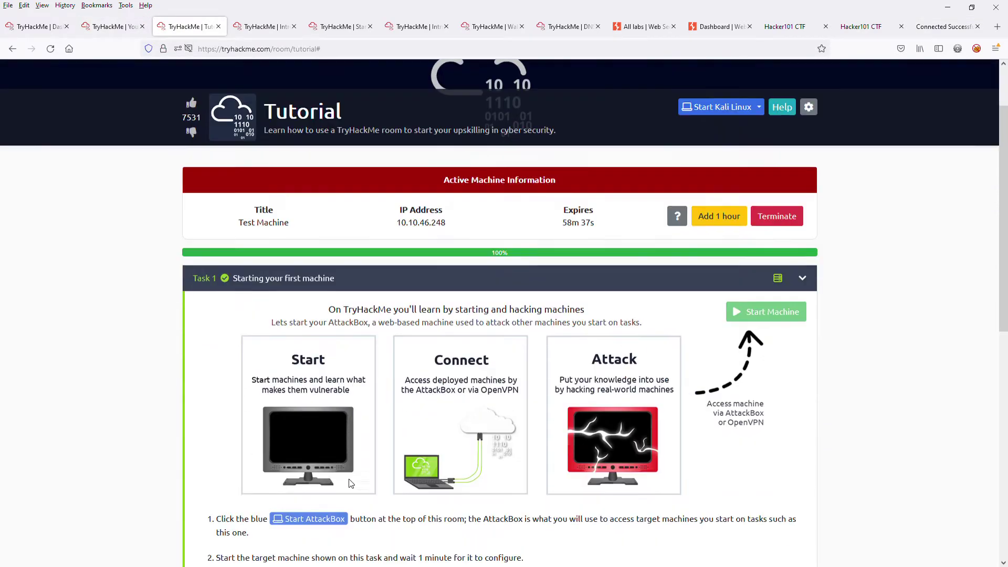
scroll(349, 478, "up", 7)
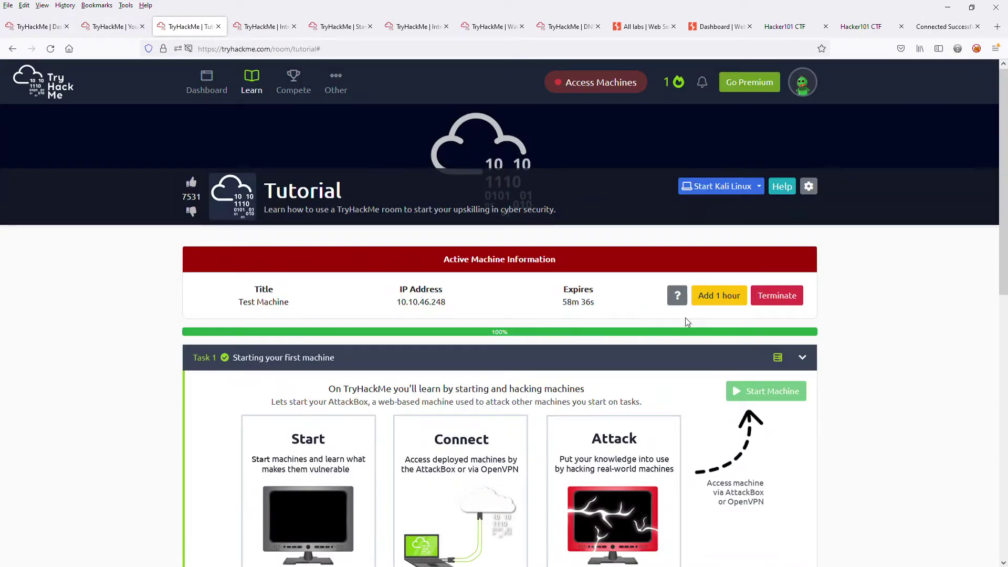
left_click(782, 302)
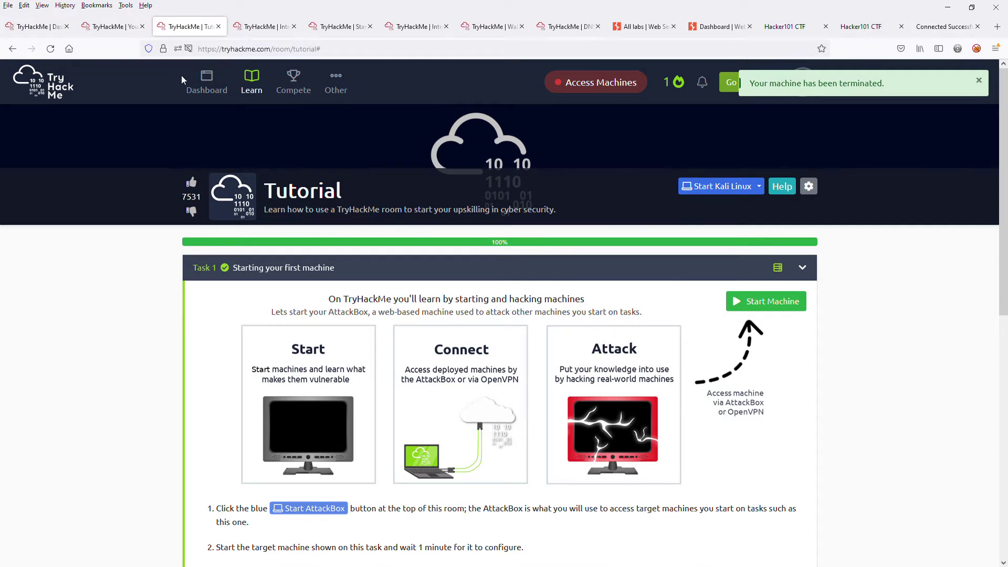
left_click(218, 27)
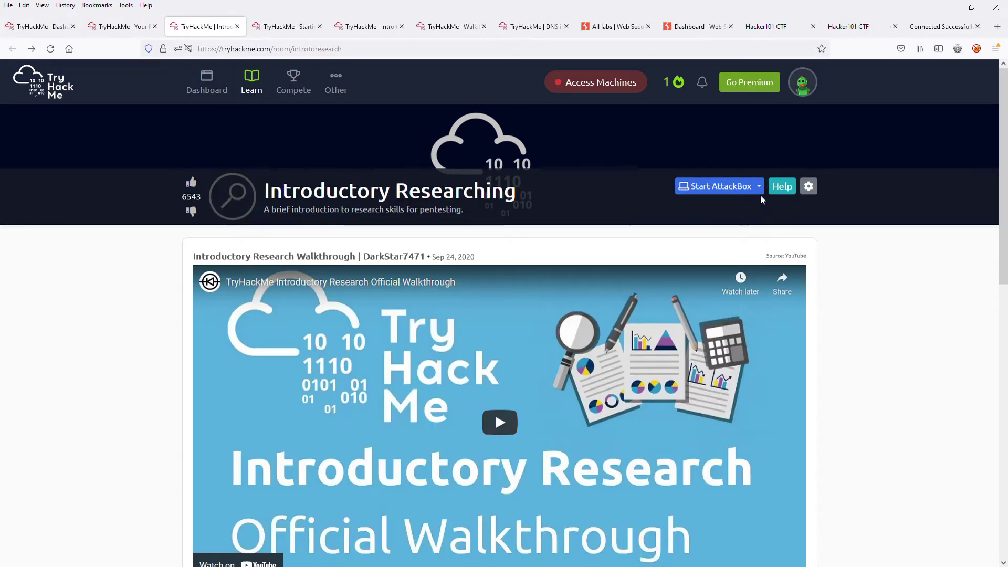
Look over the Introductory Researching room's walkthrough video, Task 1 introduction and task list
scroll(211, 309, "down", 5)
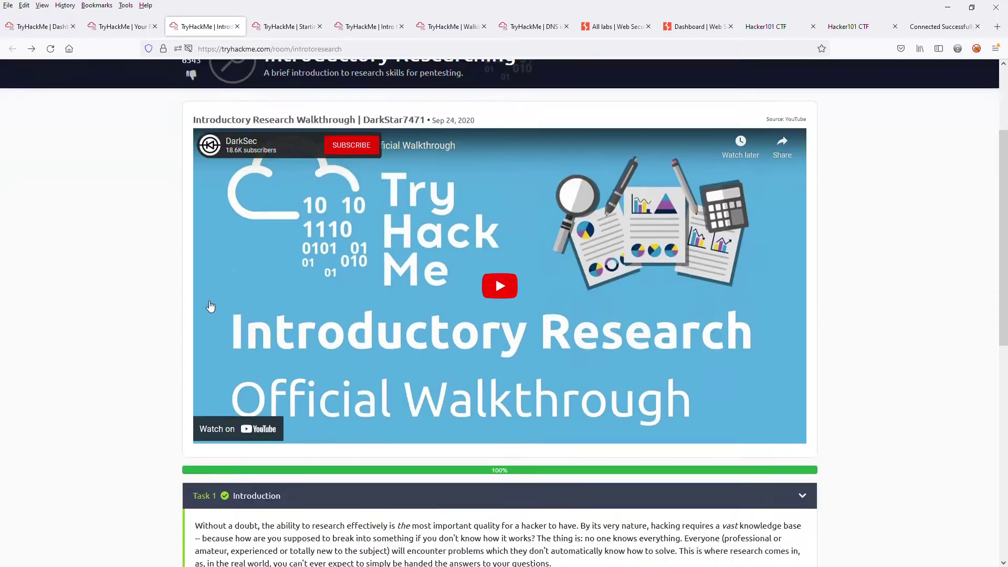
scroll(350, 202, "up", 5)
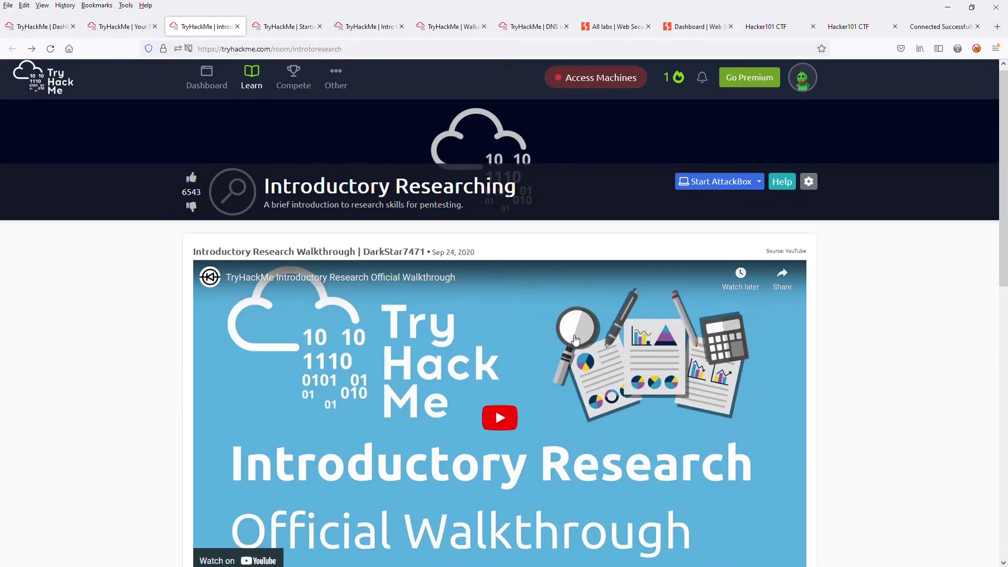
scroll(557, 344, "down", 5)
scroll(336, 398, "down", 3)
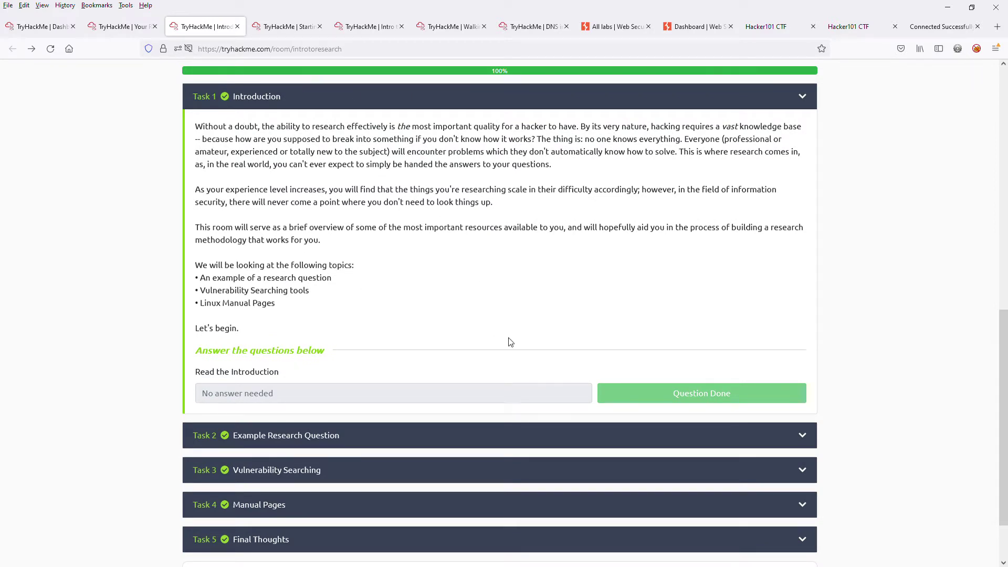
scroll(519, 326, "down", 3)
scroll(525, 269, "up", 3)
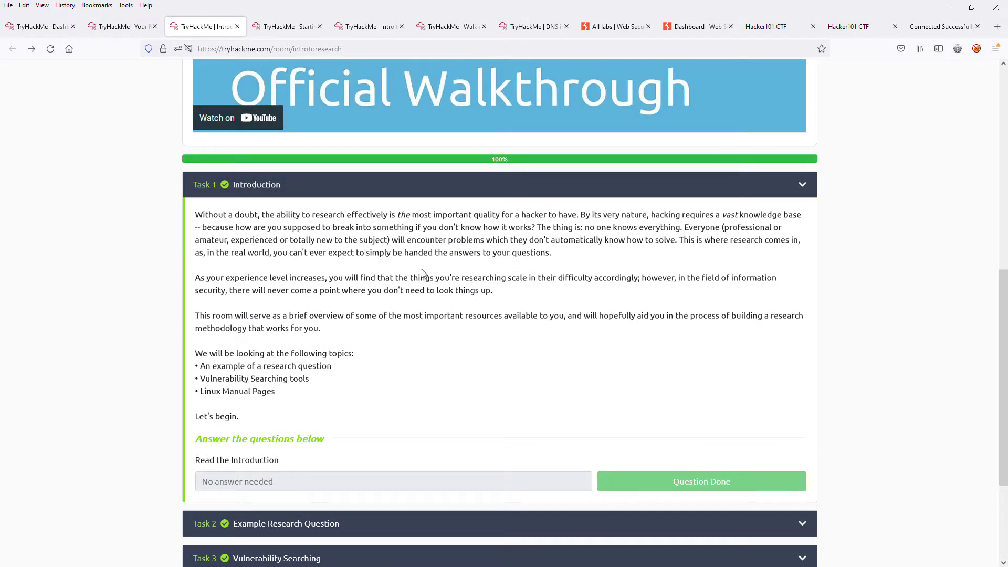
scroll(566, 338, "down", 3)
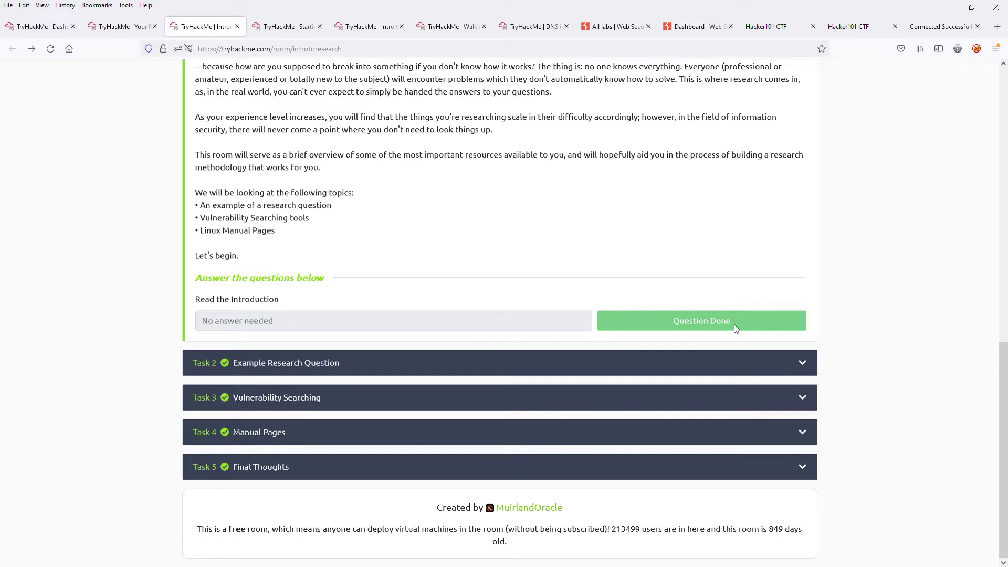
Expand Task 2, Example Research Question, and read through its worked steganography search example and answered questions
left_click(690, 366)
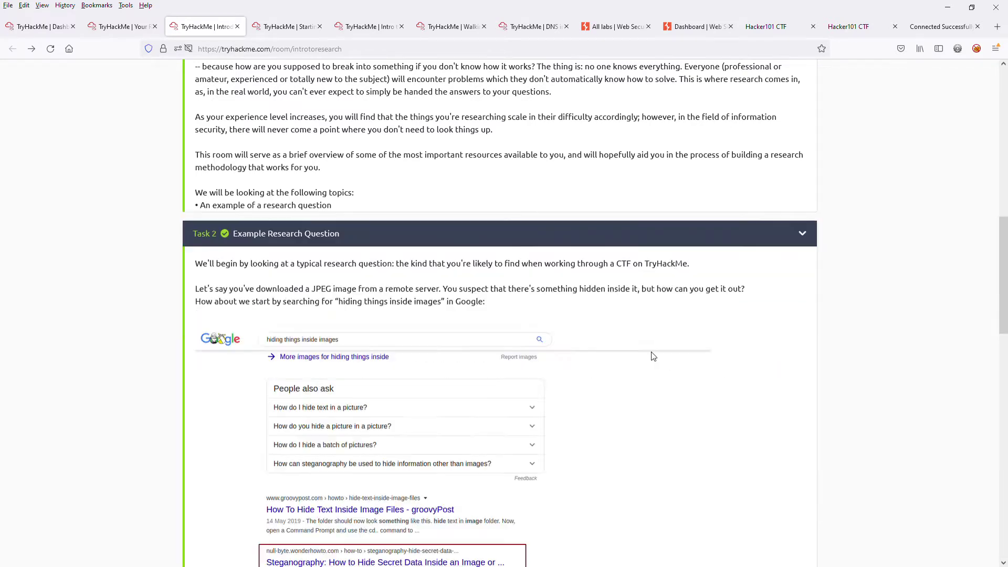
scroll(629, 357, "up", 1)
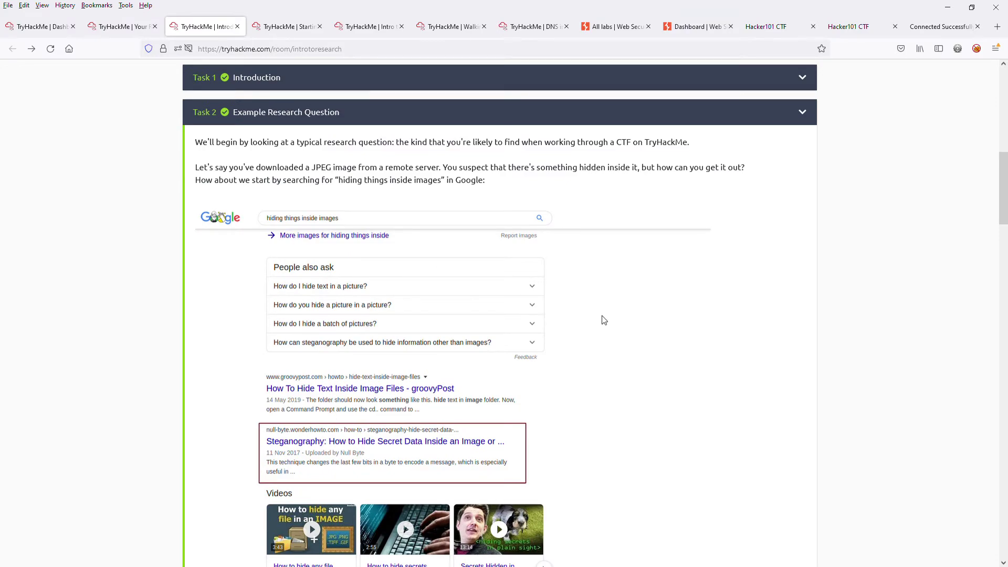
scroll(603, 321, "down", 20)
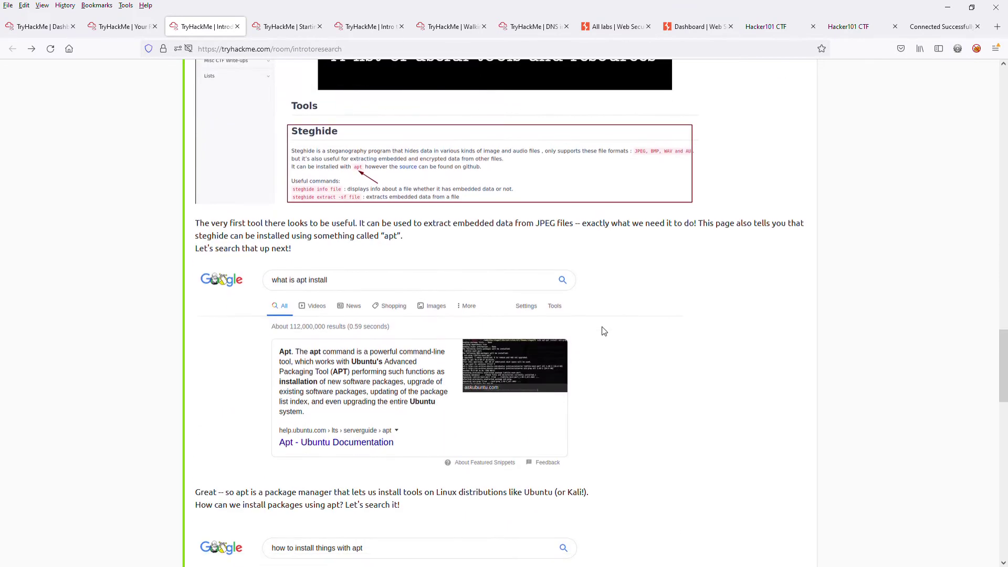
scroll(604, 331, "down", 15)
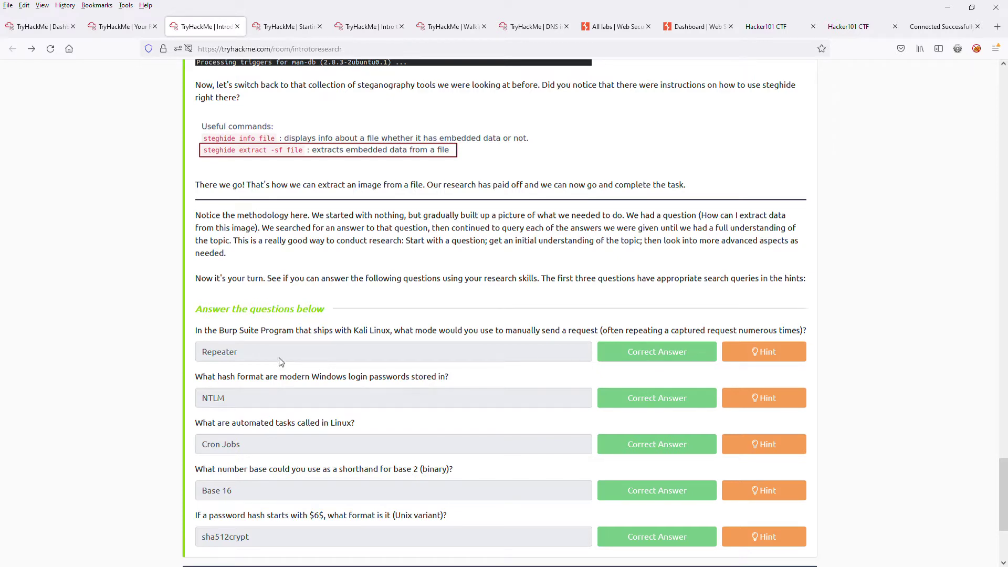
scroll(278, 357, "down", 3)
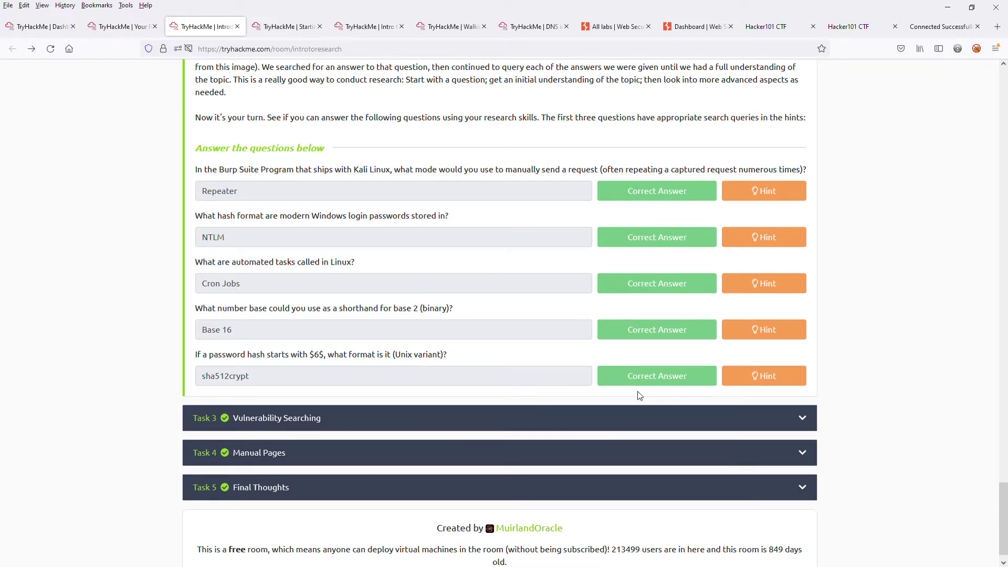
Expand Task 3, Vulnerability Searching, and Task 4, Manual Pages, and review their explanations and answered questions
left_click(293, 427)
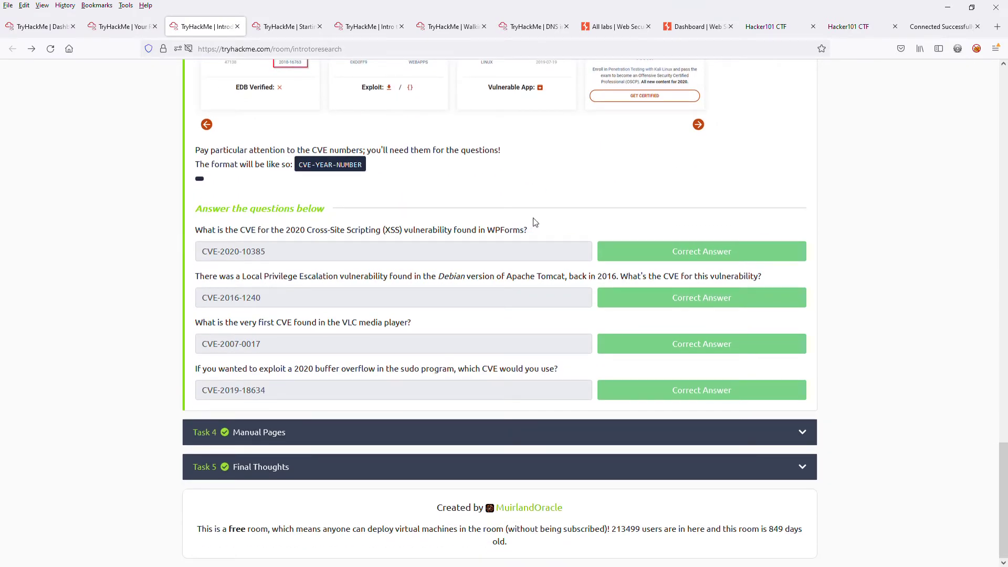
scroll(435, 303, "up", 1)
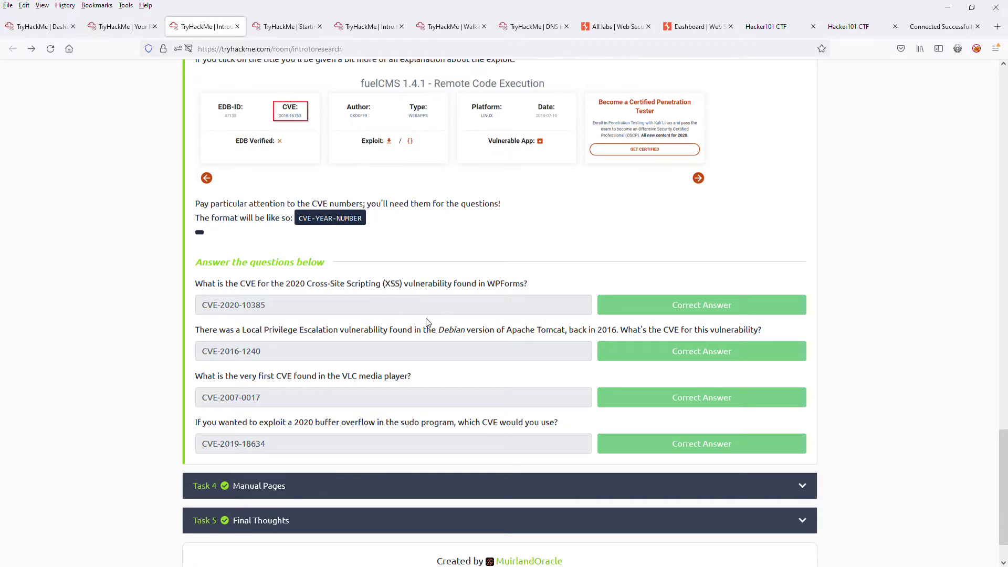
scroll(414, 318, "down", 1)
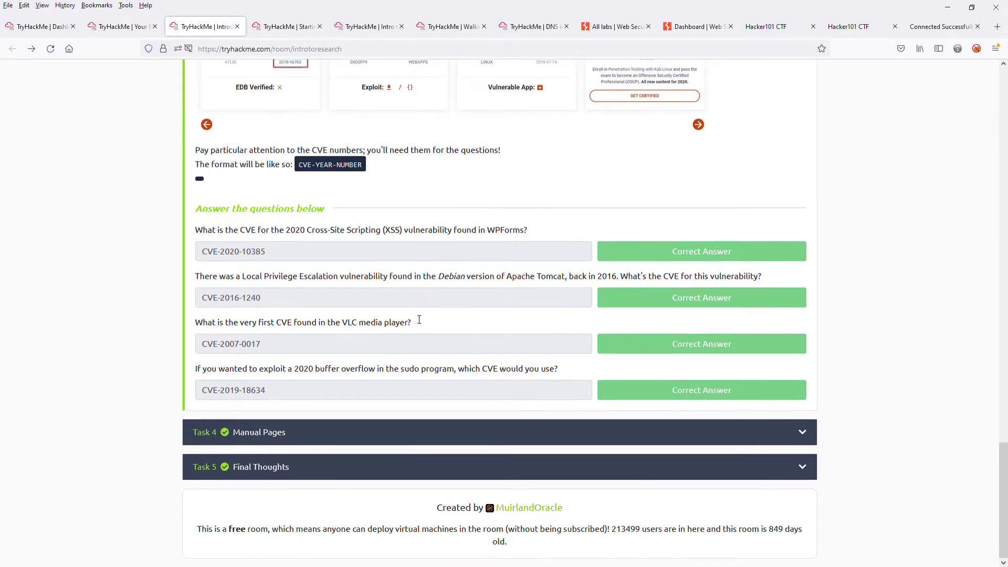
left_click(327, 437)
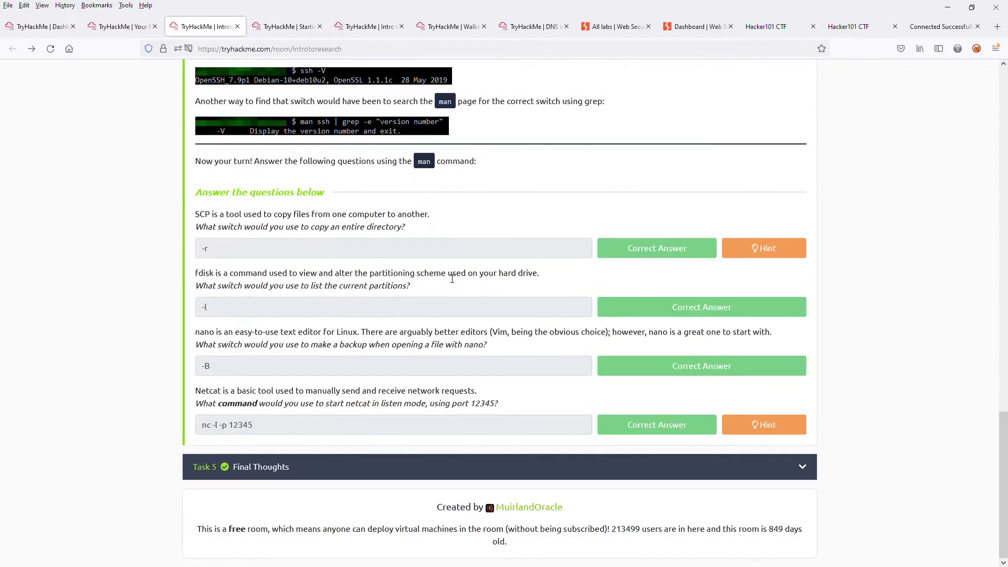
scroll(452, 278, "up", 14)
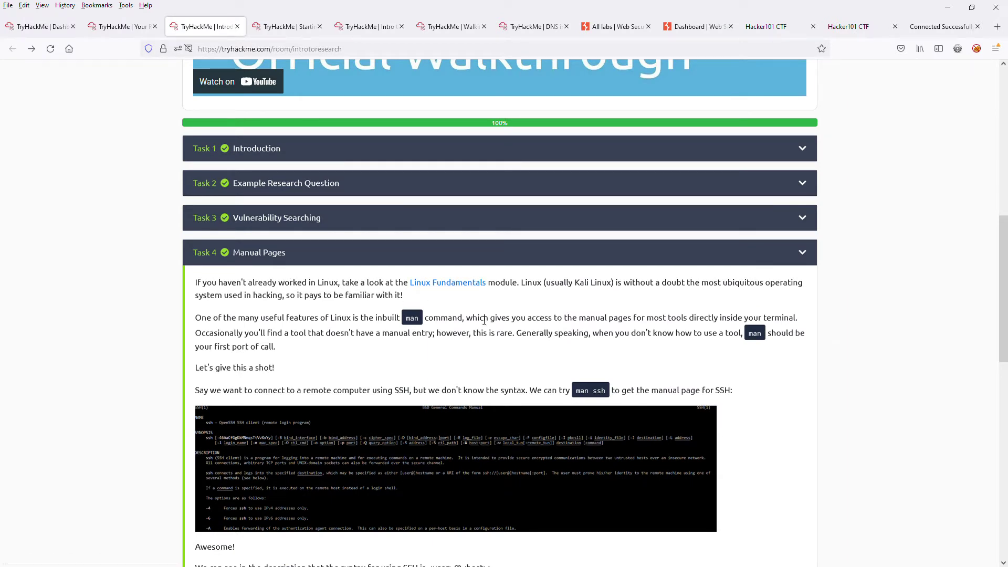
scroll(484, 320, "down", 12)
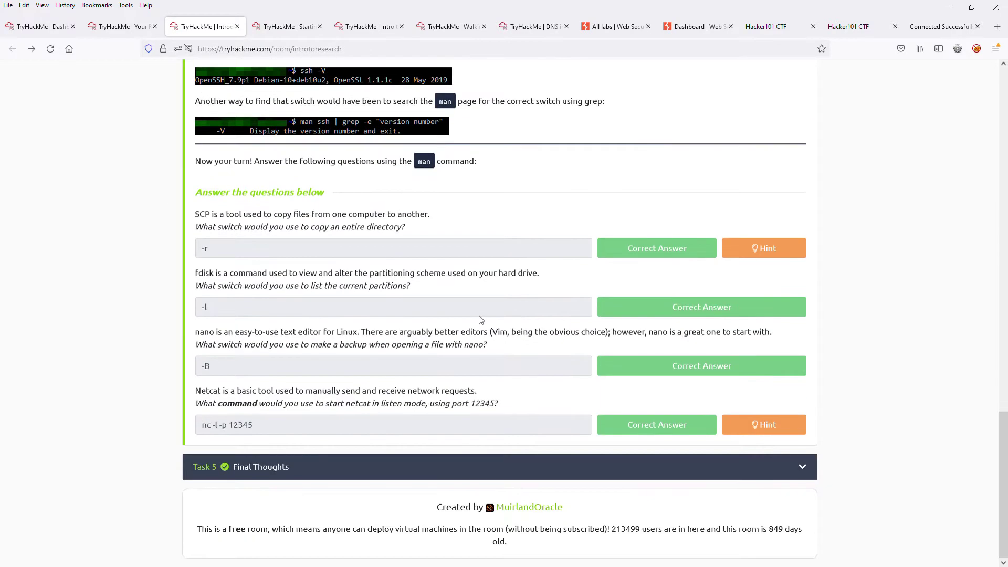
Read Task 5, Final Thoughts, and close the Introductory Researching room
left_click(286, 467)
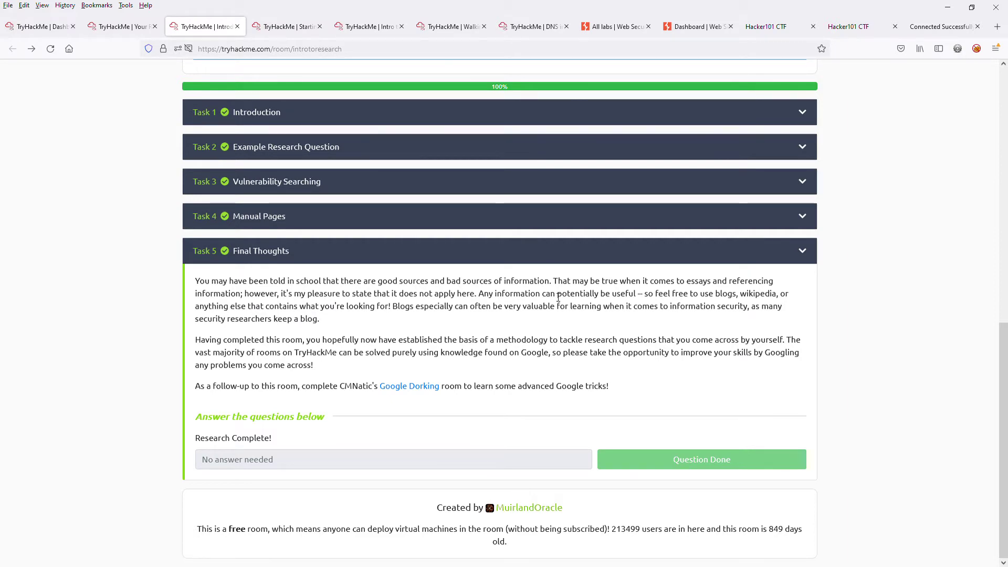
scroll(542, 288, "up", 10)
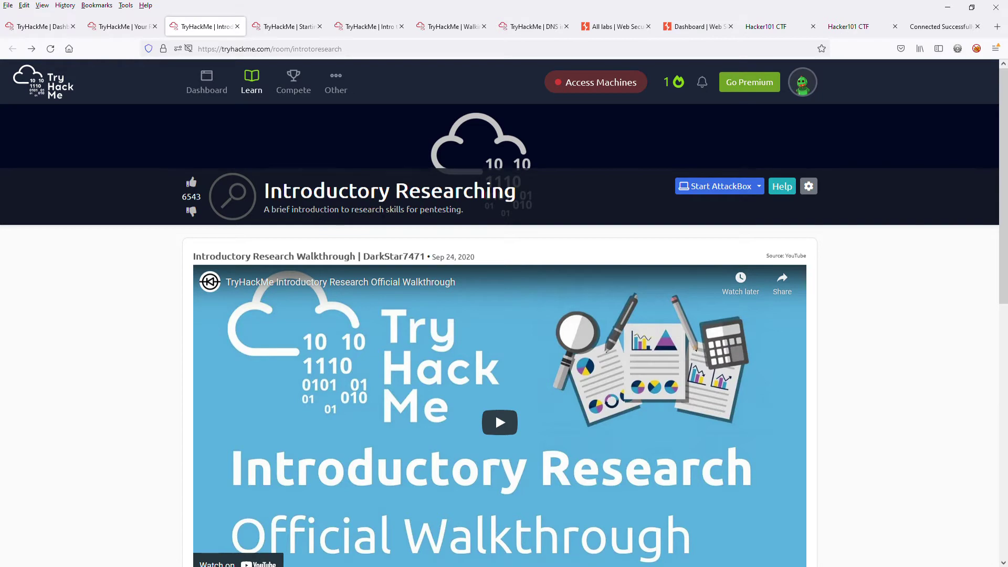
left_click(237, 26)
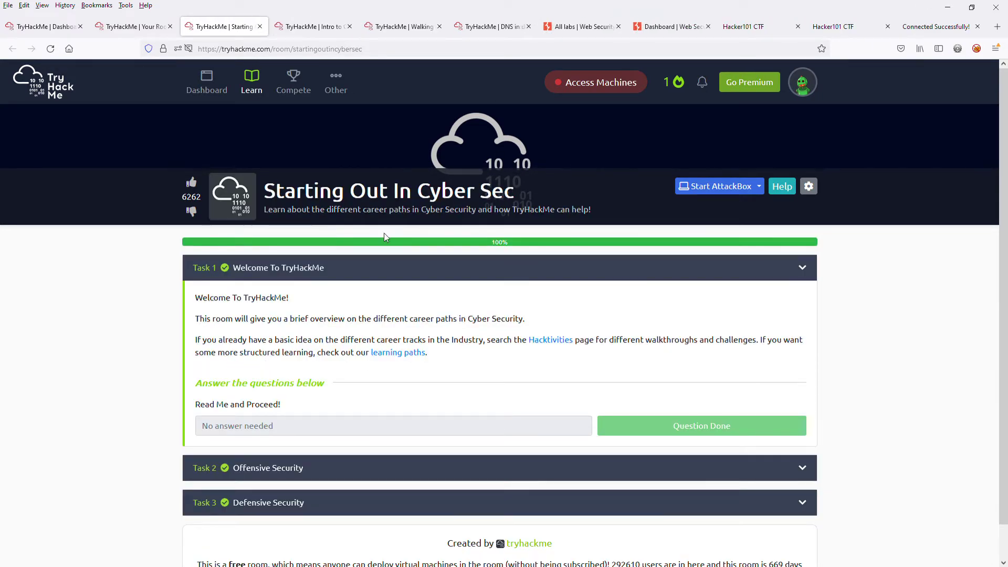
Highlight the Starting Out In Cyber Sec title, then expand Task 2, Offensive Security, and highlight its career role question
scroll(261, 306, "down", 1)
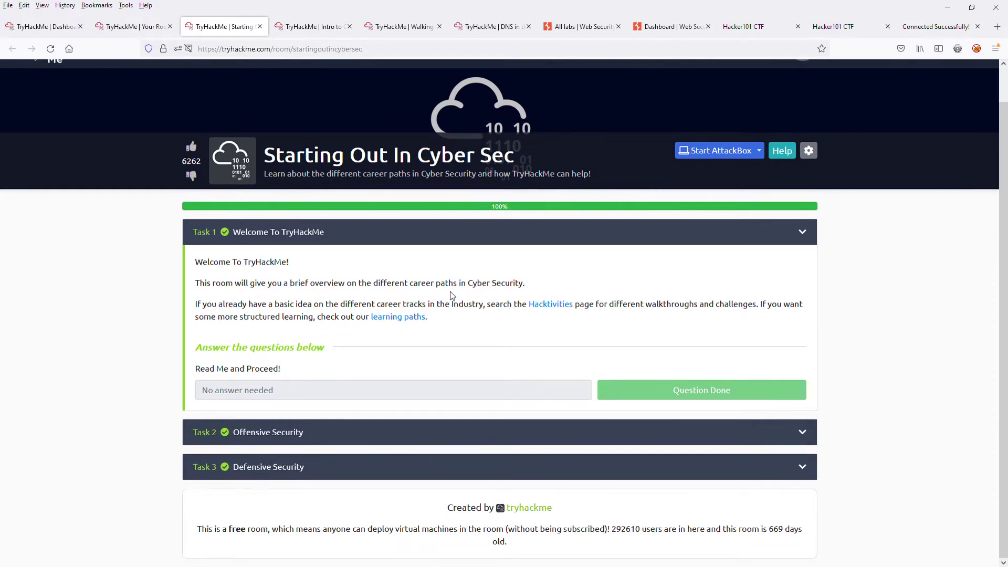
left_click_drag(263, 157, 551, 157)
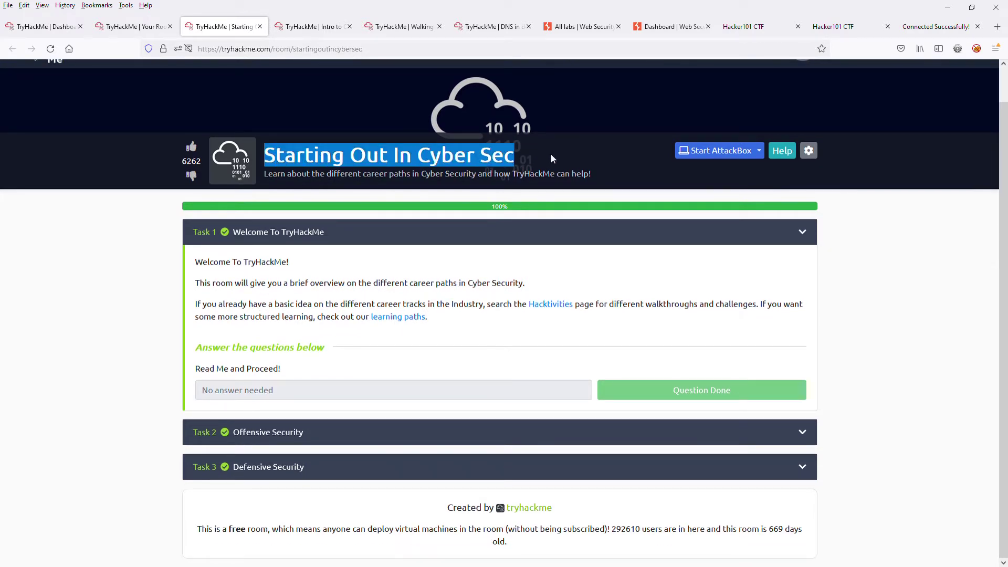
left_click(278, 427)
scroll(369, 356, "down", 2)
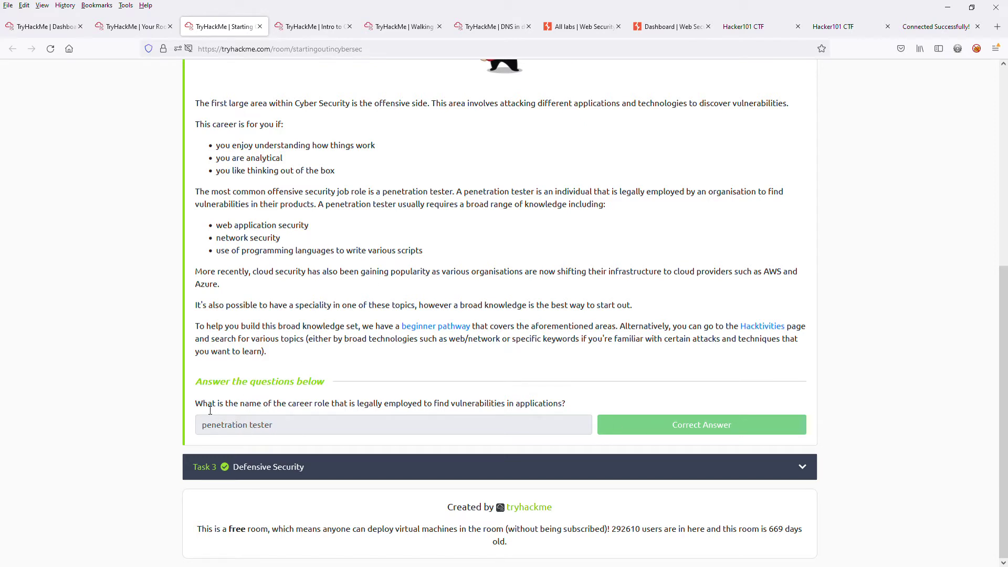
left_click_drag(196, 404, 571, 407)
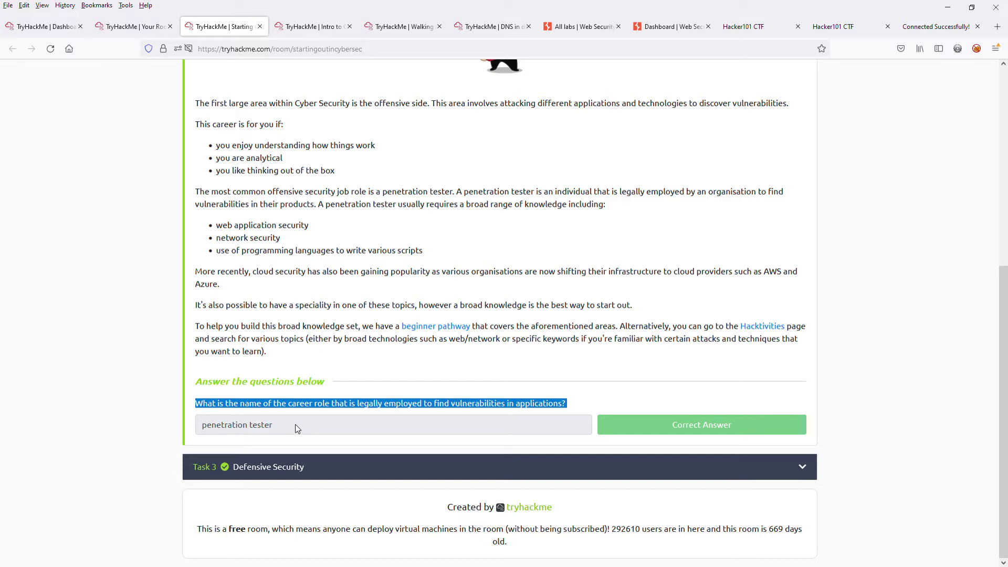
Expand Task 3, Defensive Security, review its career descriptions and question, and close the Starting Out In Cyber Sec room
left_click(294, 467)
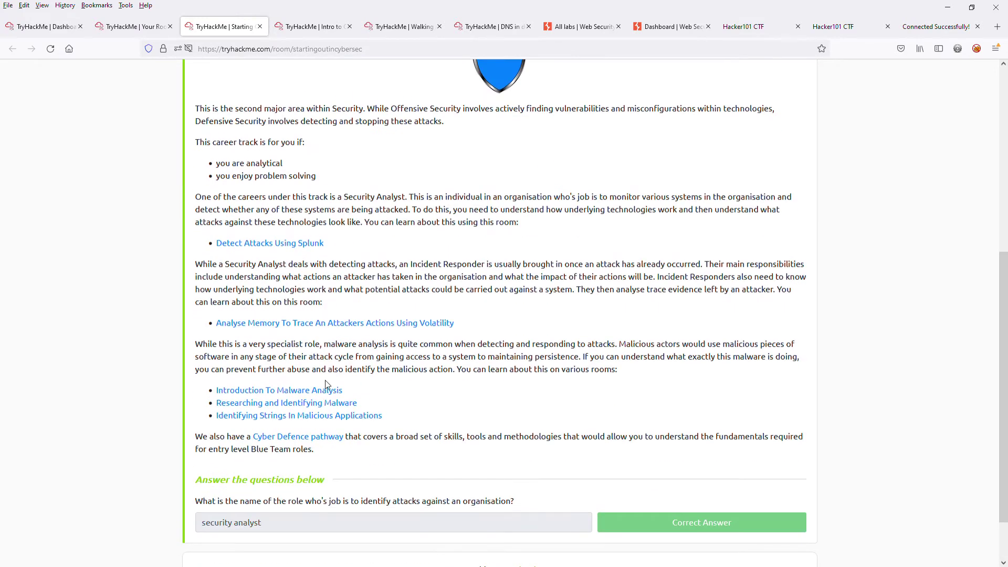
scroll(323, 385, "down", 2)
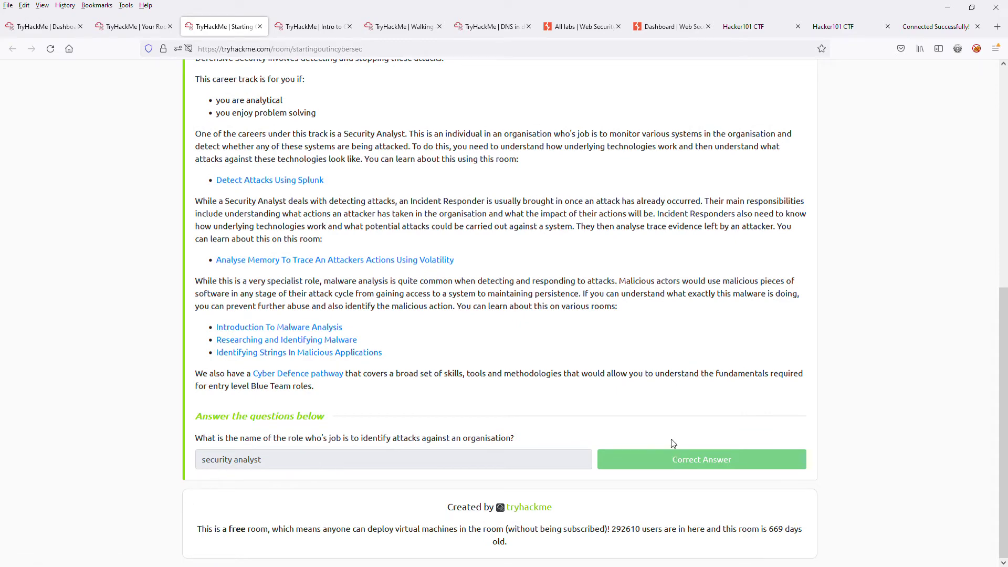
scroll(312, 176, "up", 3)
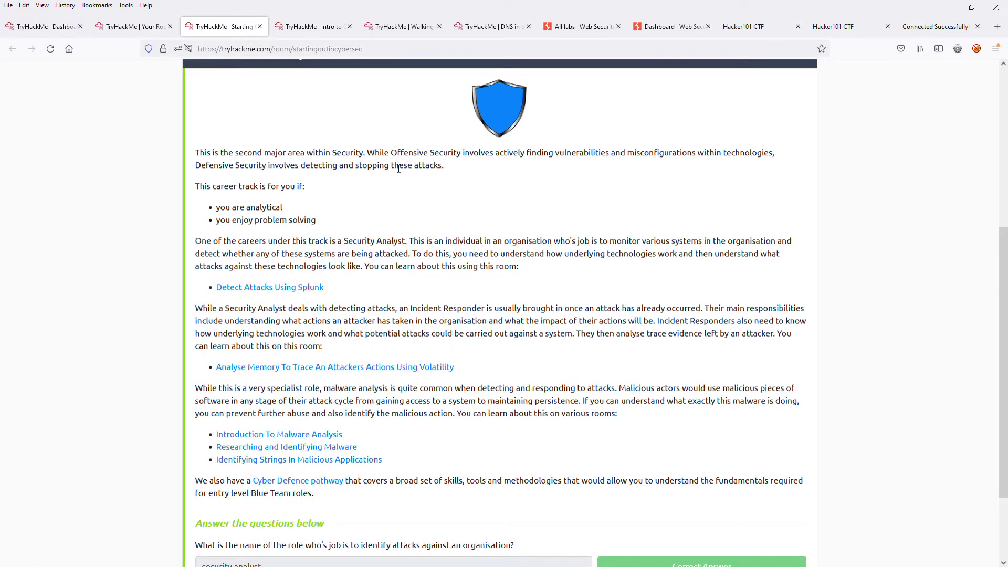
scroll(354, 282, "up", 3)
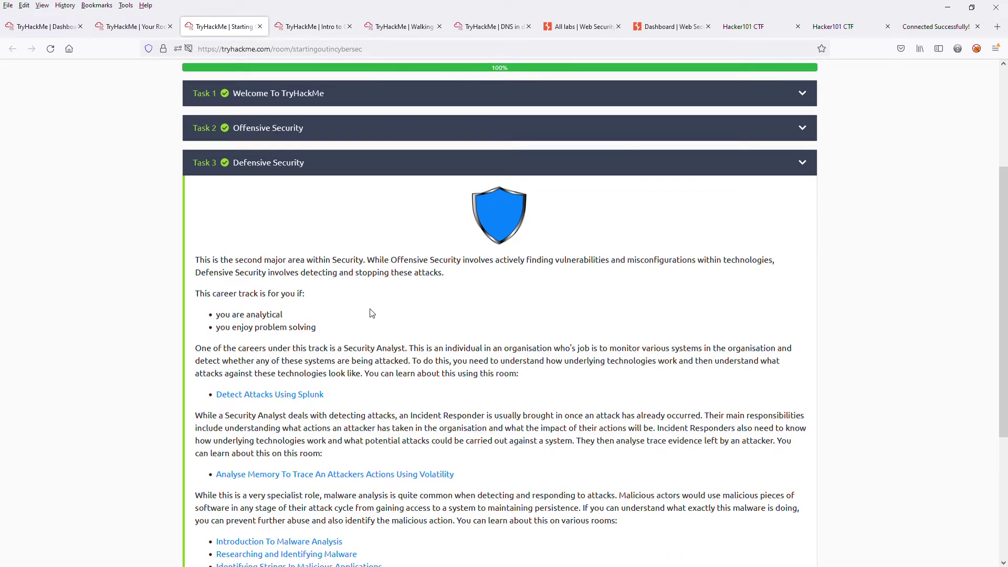
left_click(259, 26)
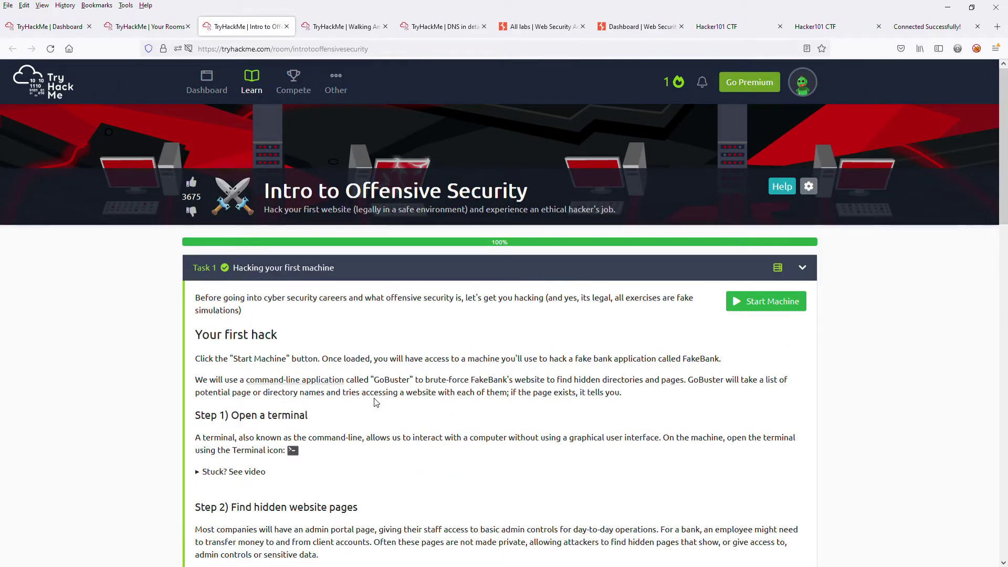
Look over Task 1 of the Intro to Offensive Security room, including the GoBuster command for finding hidden website pages
scroll(382, 401, "down", 8)
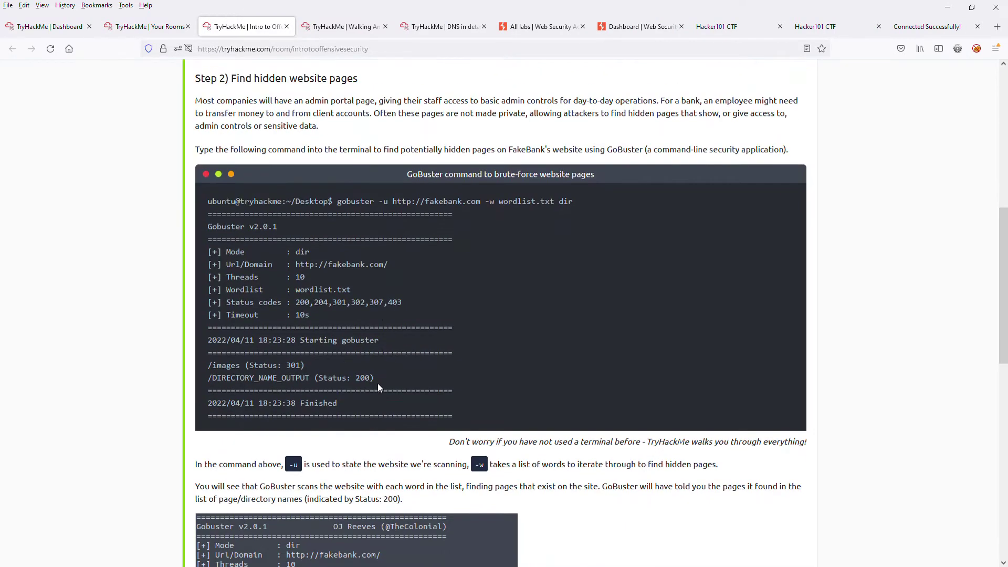
scroll(377, 383, "up", 7)
left_click(649, 212)
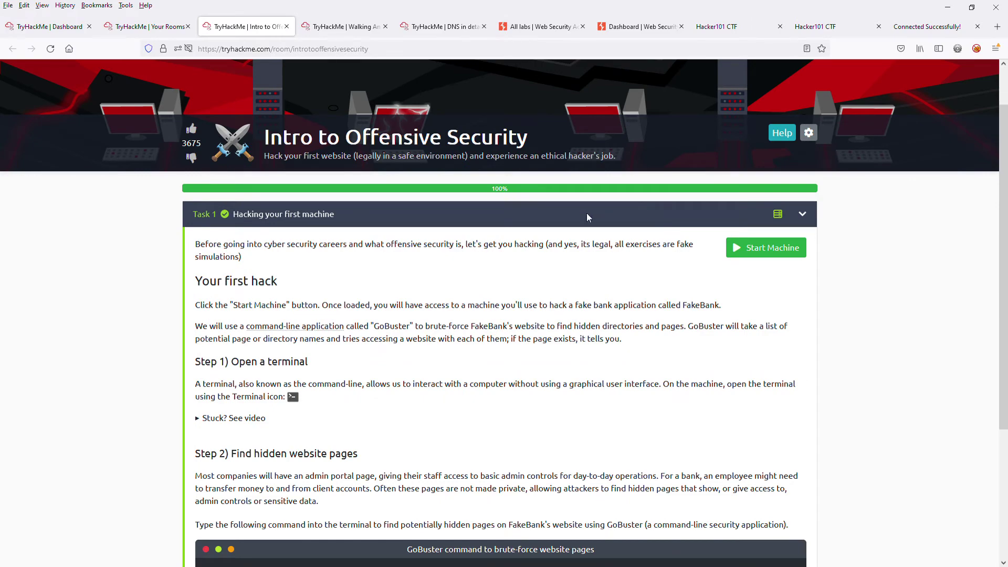
Look over Task 1's steps down to its questions and start the task's machine
left_click(325, 267)
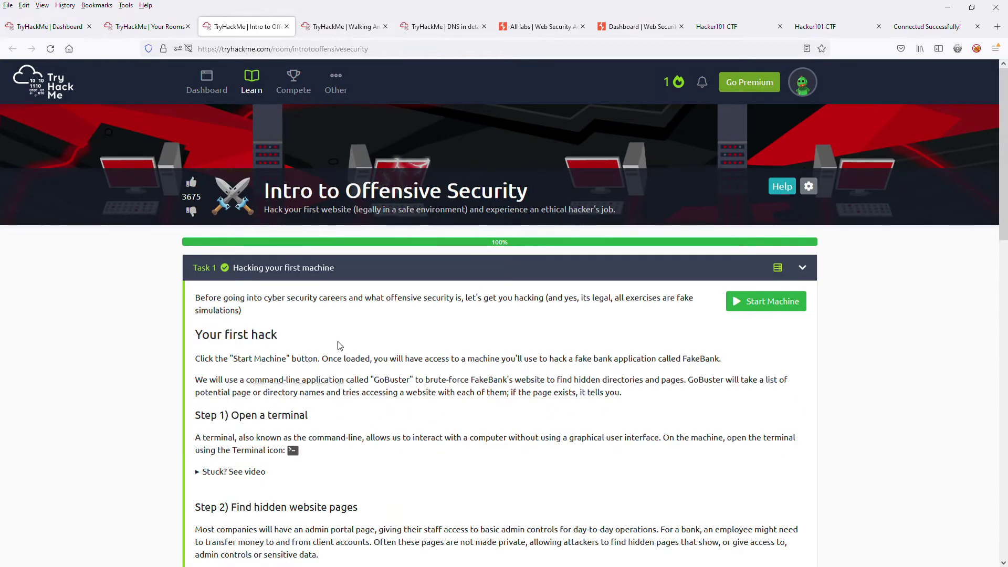
scroll(336, 357, "down", 10)
scroll(334, 377, "down", 8)
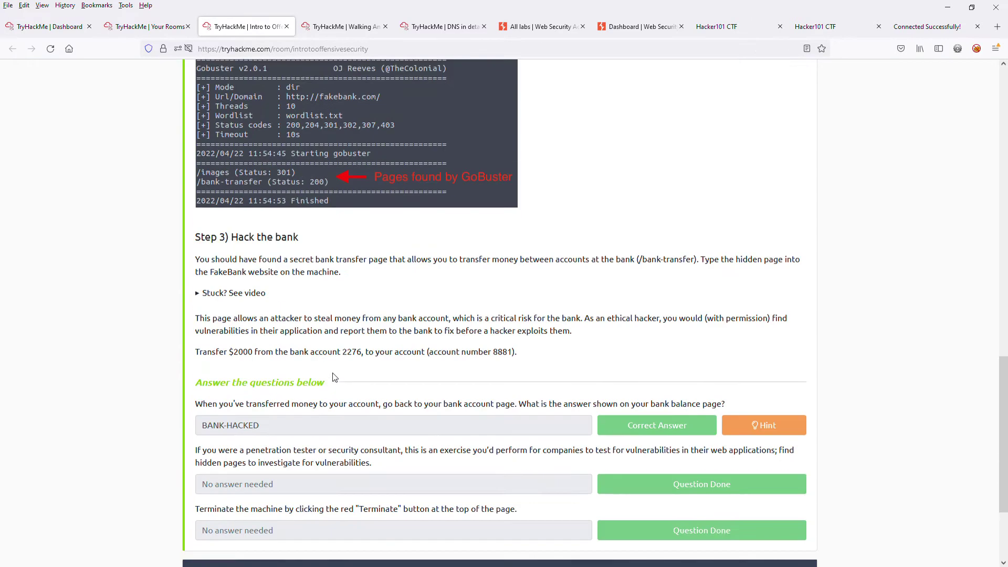
scroll(334, 377, "up", 20)
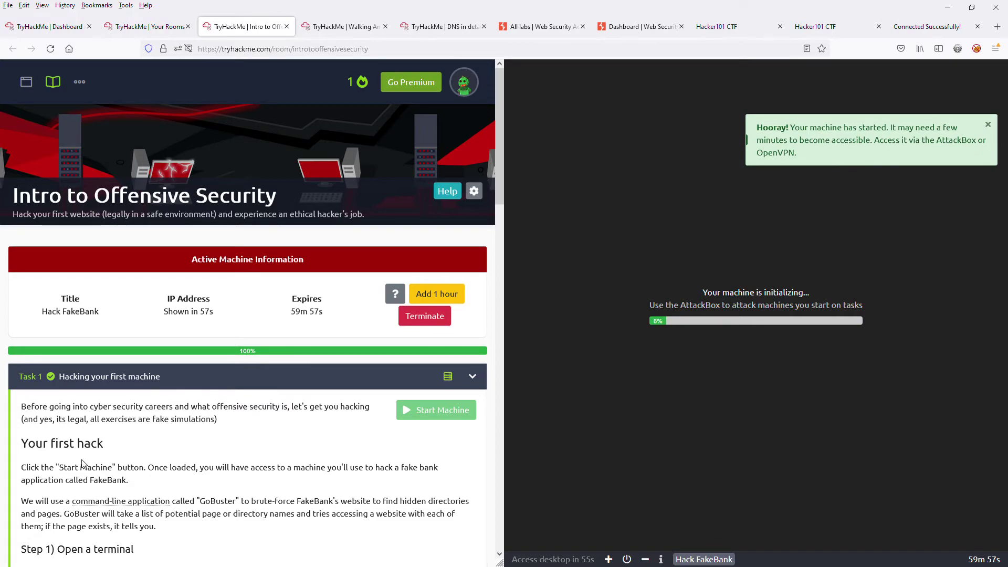
Read Step 2's GoBuster example and Step 3, Hack the bank, in Task 1, selecting the BANK-HACKED answer
scroll(82, 465, "down", 8)
scroll(81, 462, "down", 8)
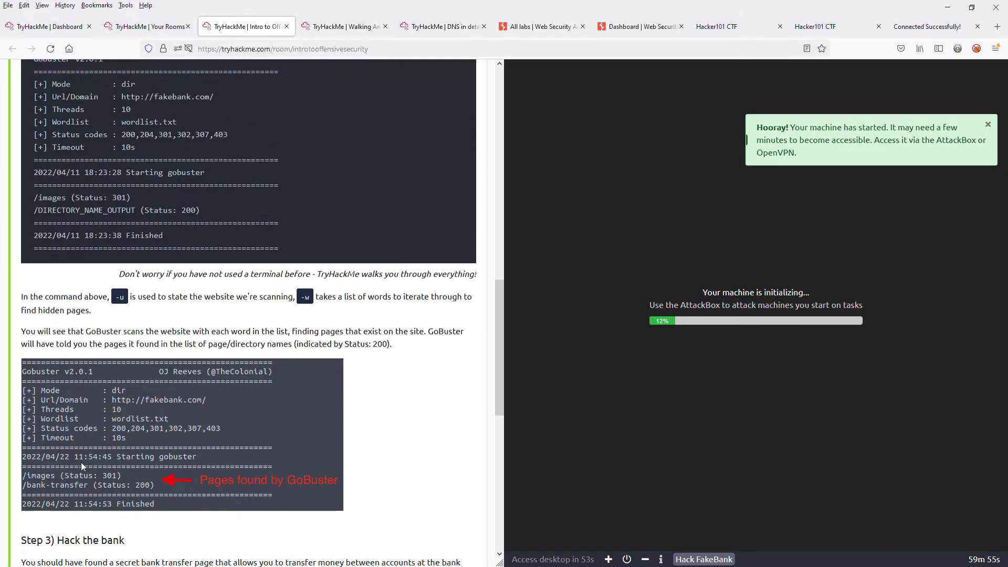
scroll(81, 466, "down", 8)
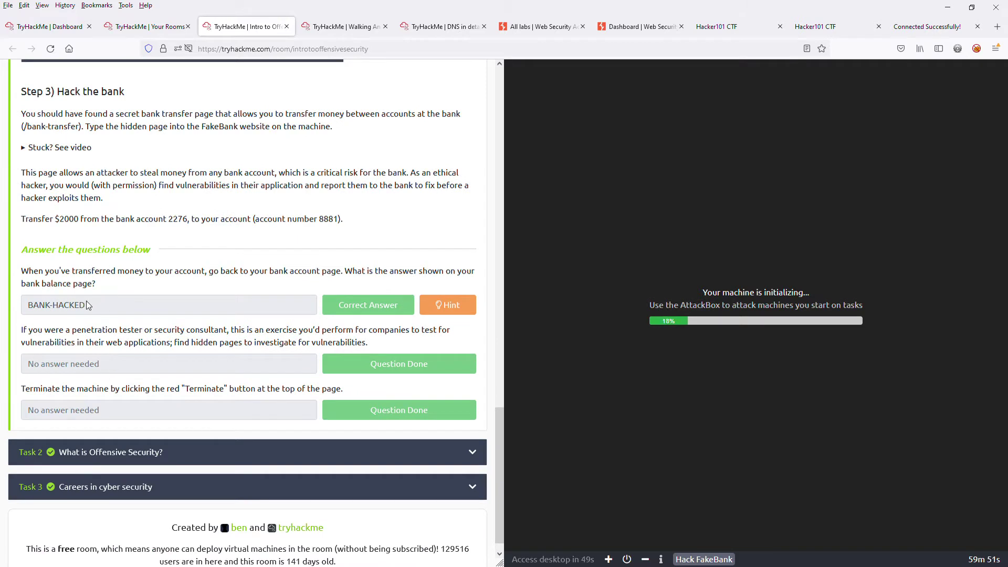
left_click_drag(88, 307, 42, 314)
left_click(169, 295)
scroll(221, 299, "up", 5)
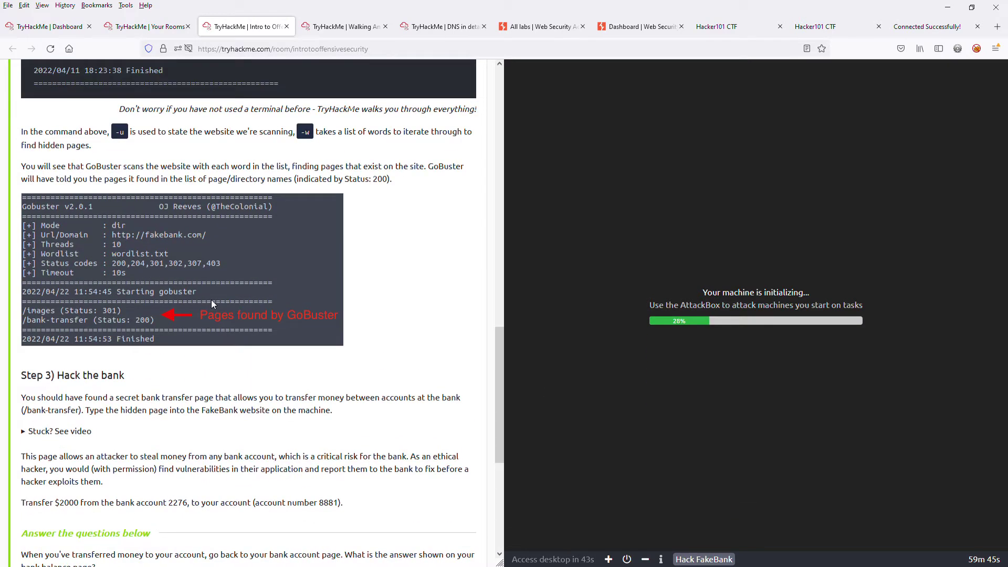
scroll(211, 300, "up", 8)
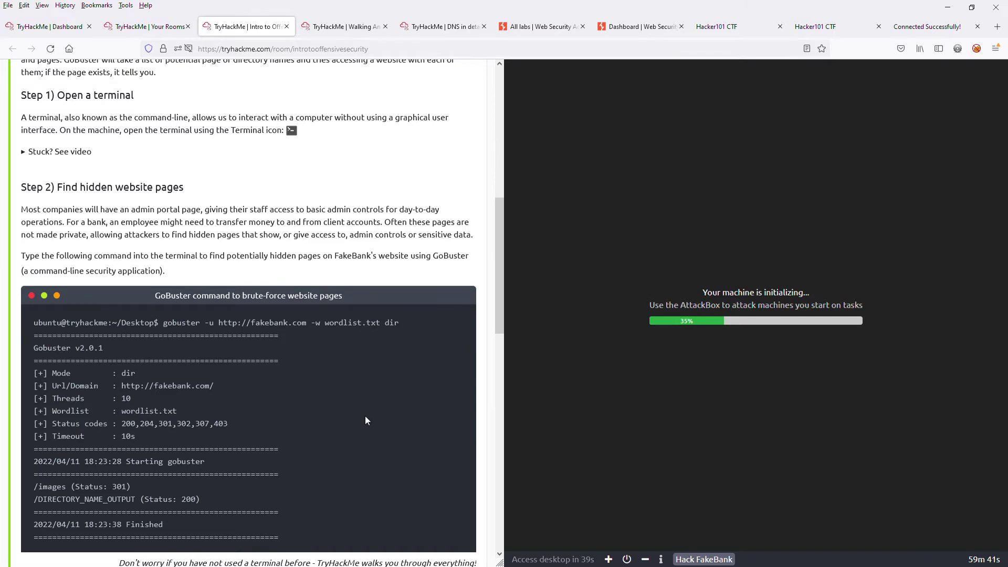
scroll(364, 415, "down", 2)
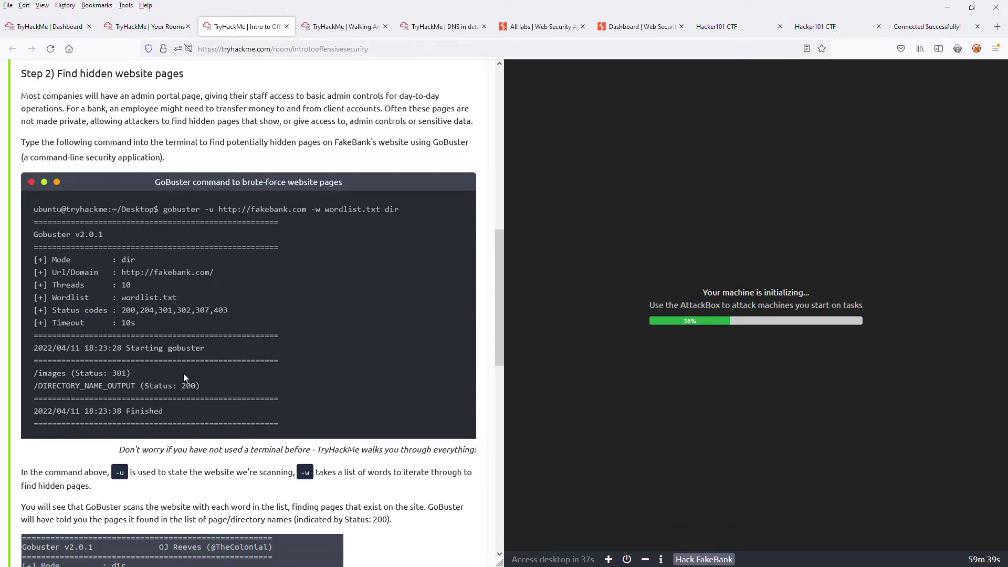
scroll(95, 367, "down", 1)
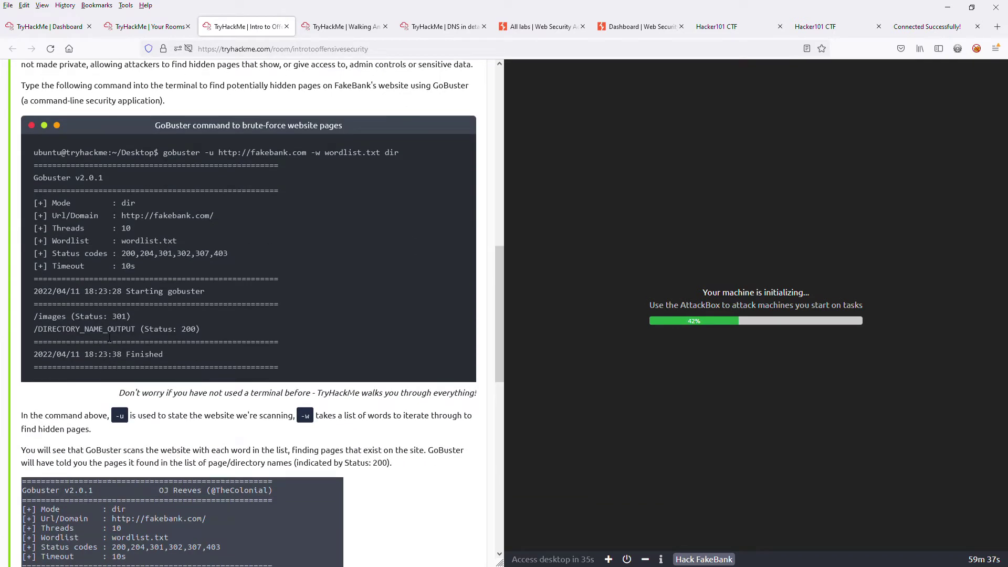
scroll(276, 411, "down", 2)
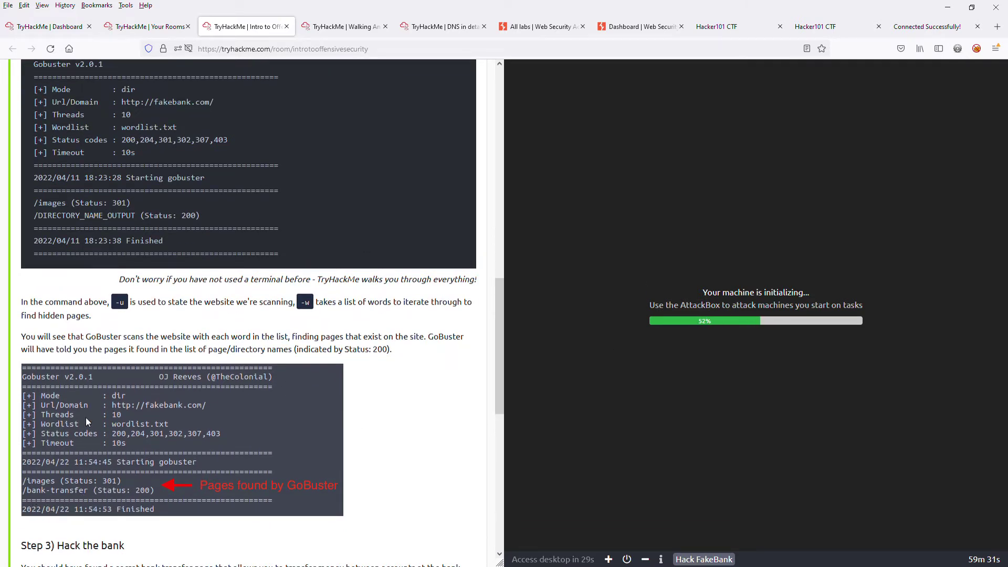
scroll(257, 360, "up", 15)
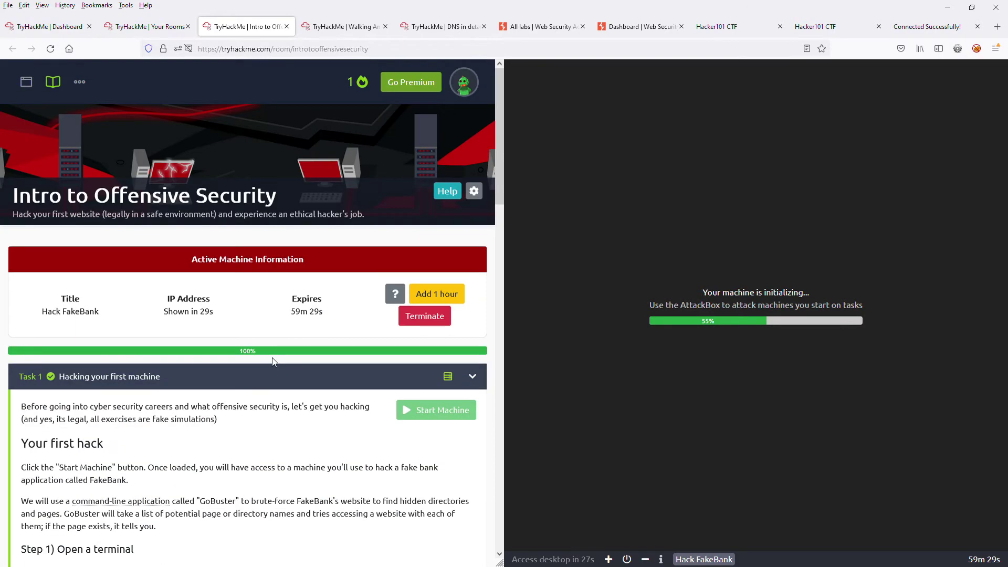
Highlight the bank balance answer under Step 3, followed by the number of users in the room description
scroll(264, 388, "down", 15)
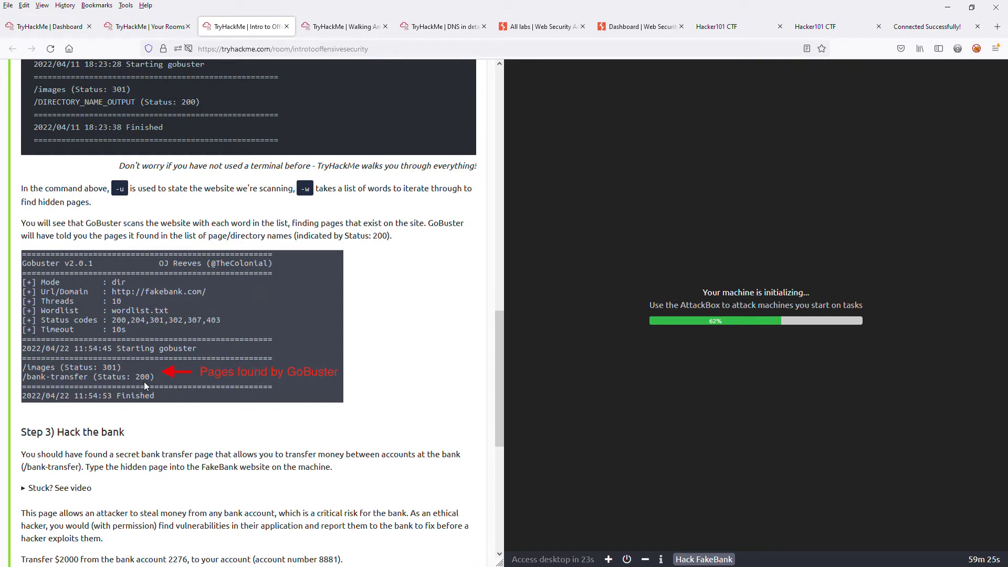
scroll(231, 377, "down", 4)
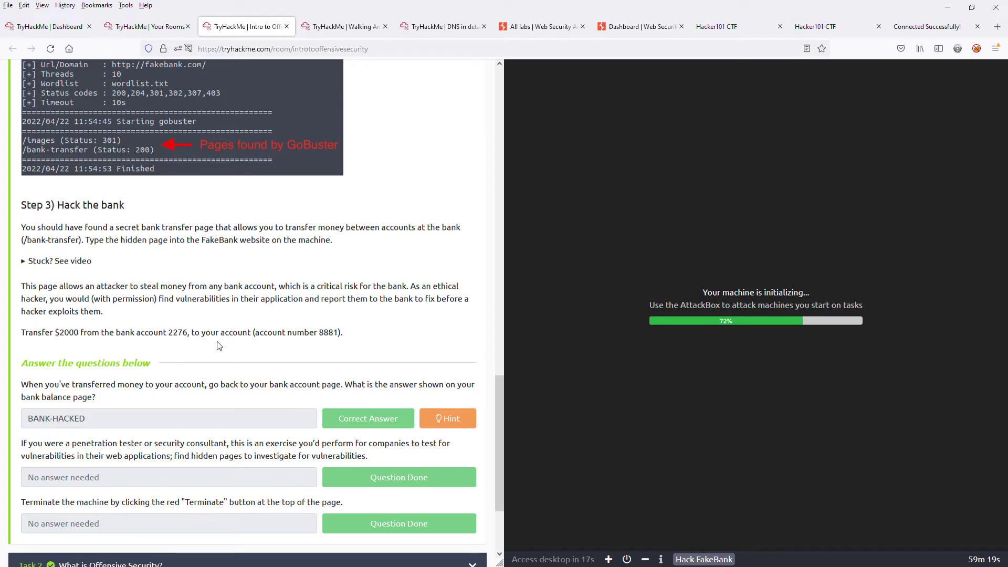
left_click_drag(108, 425, 25, 425)
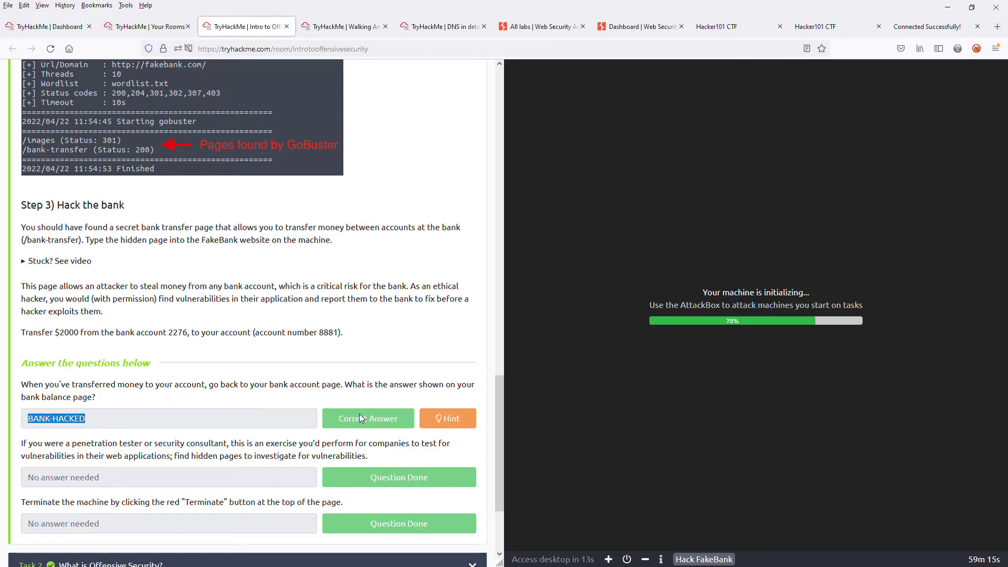
scroll(361, 415, "down", 4)
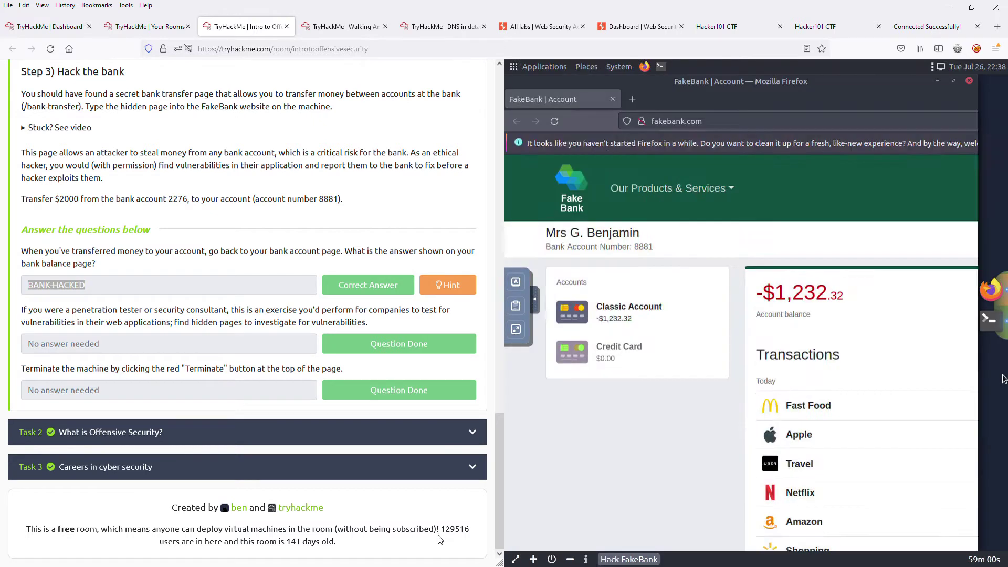
left_click_drag(440, 530, 473, 536)
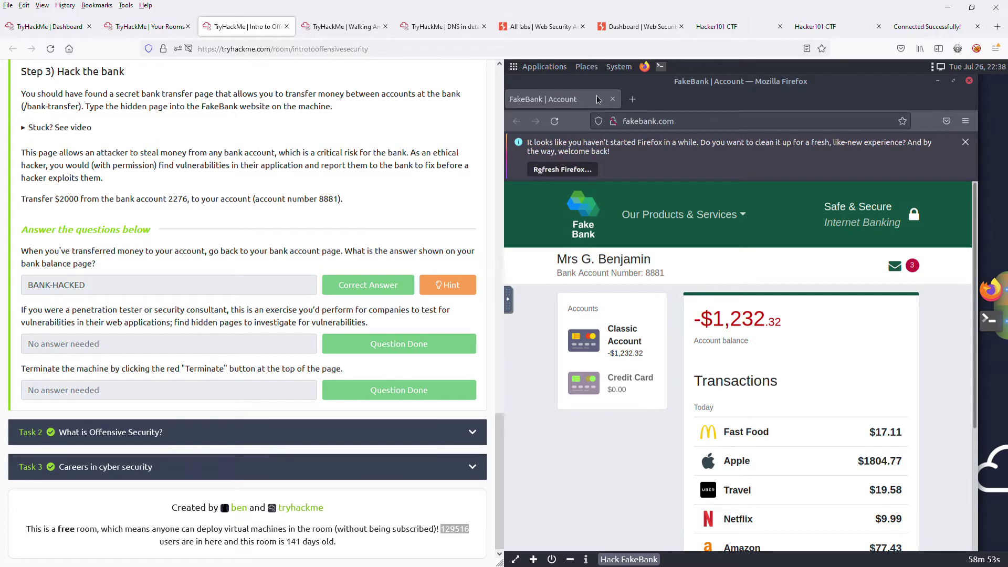
Open a terminal on the FakeBank machine and bring up Step 2's GoBuster command in the task instructions
left_click(987, 307)
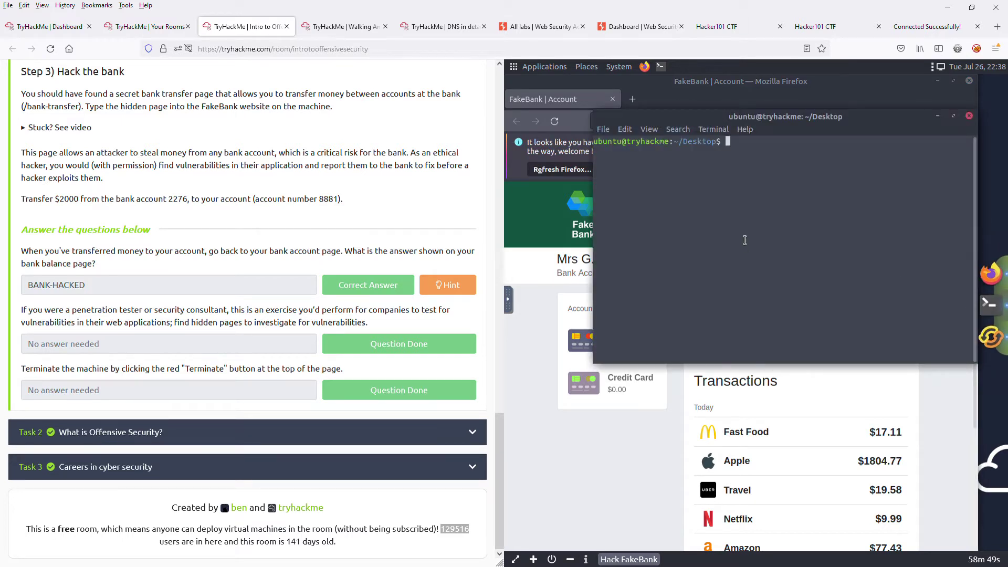
scroll(191, 336, "up", 6)
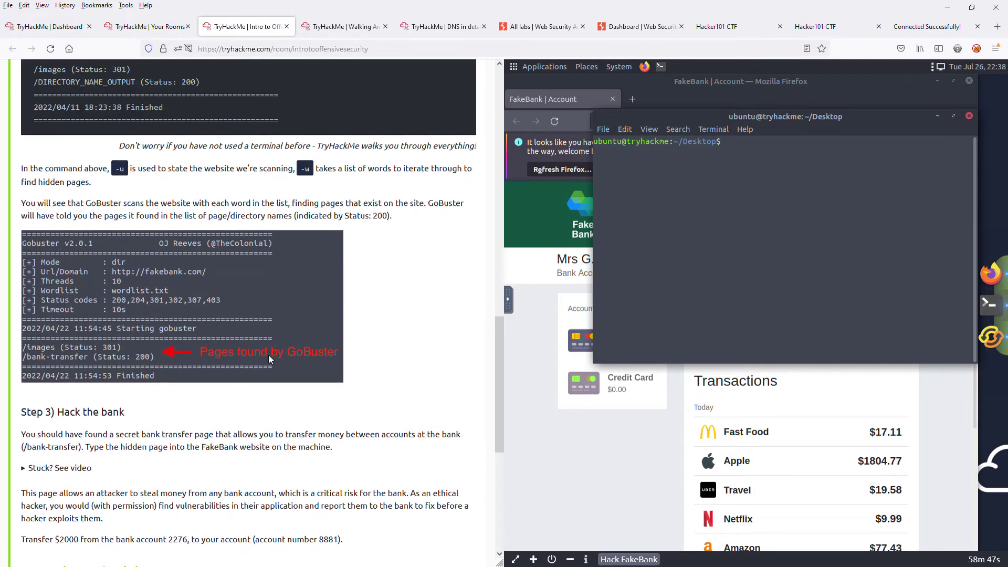
scroll(362, 347, "up", 3)
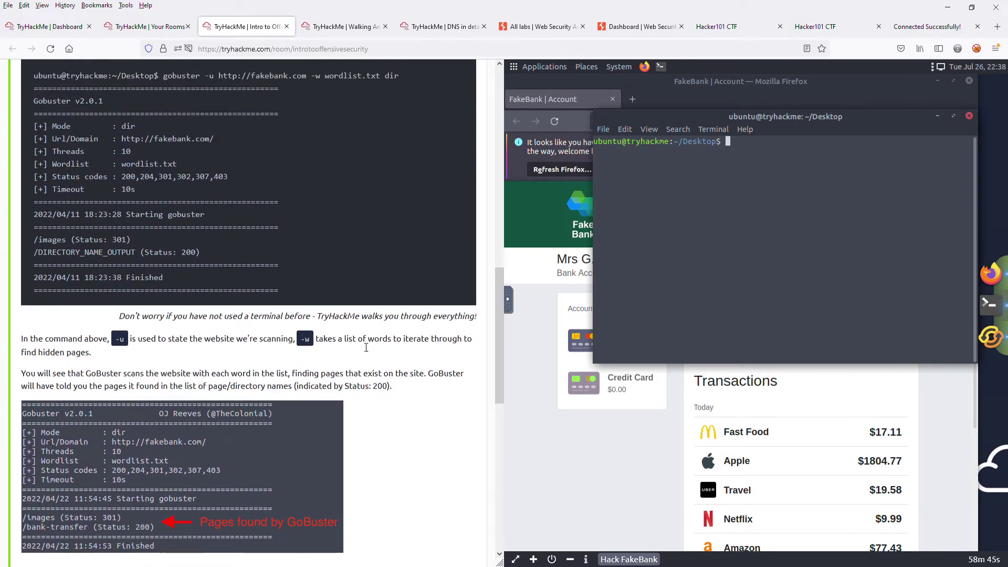
scroll(365, 347, "down", 12)
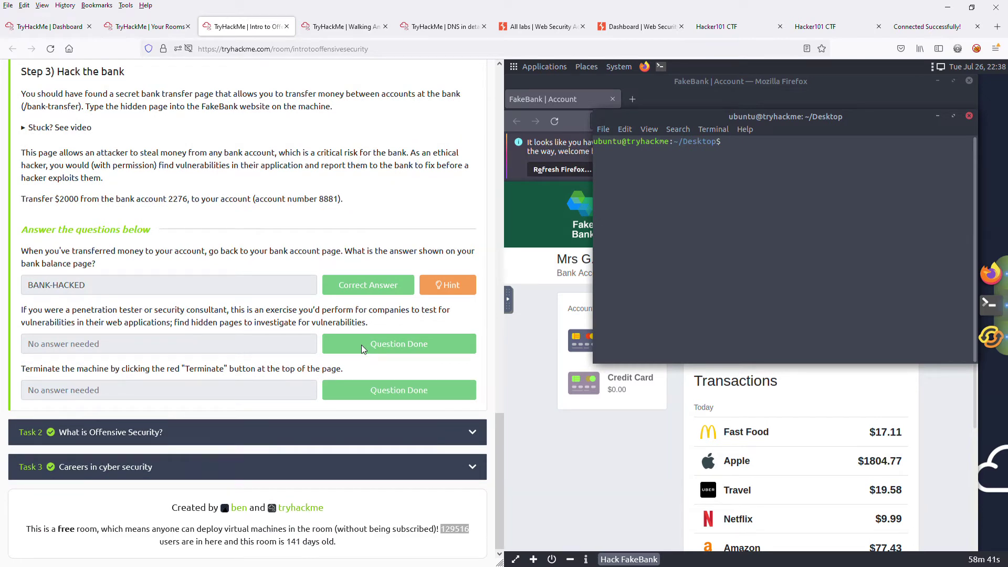
scroll(229, 303, "up", 1)
scroll(229, 303, "up", 11)
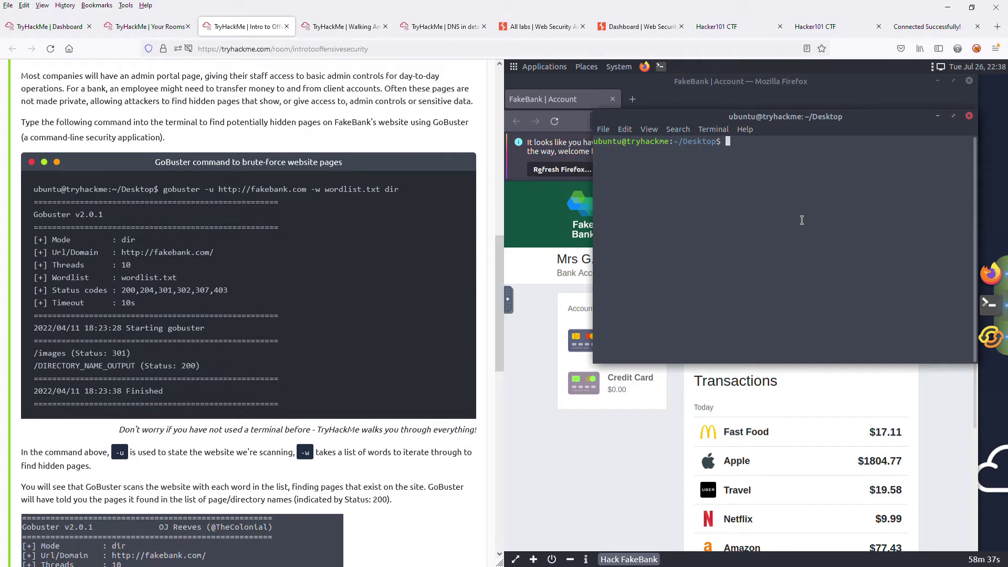
type("gobuster -u http://a")
key("Return")
type("fa")
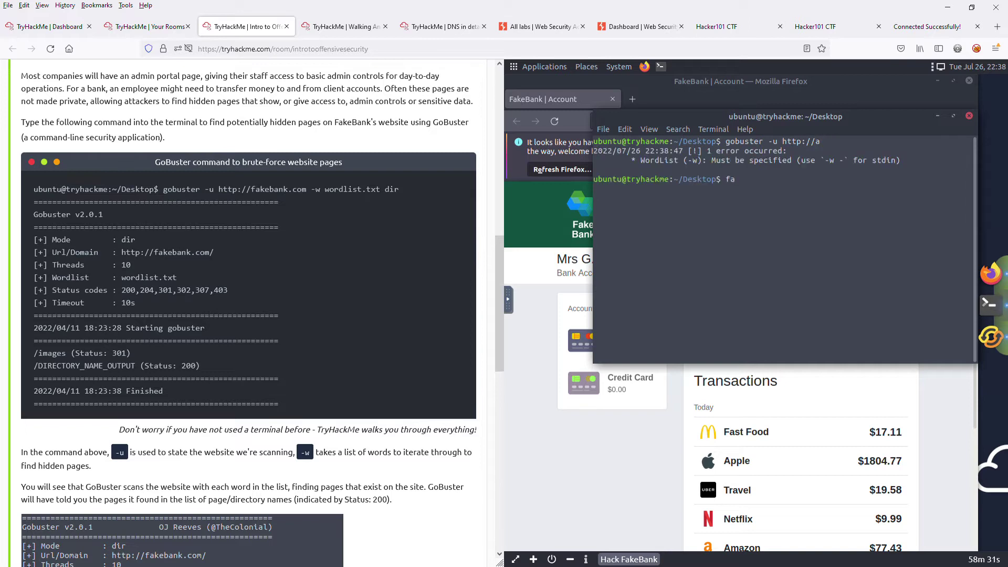
key("Up")
key("BackSpace")
type("fakebank.com -w")
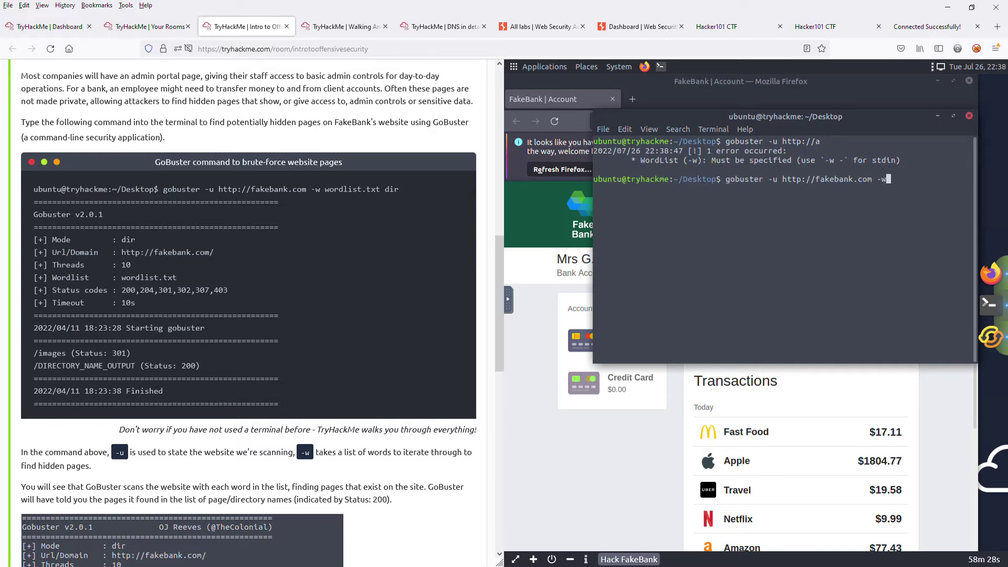
type(" wordlist.txt dir")
key("Return")
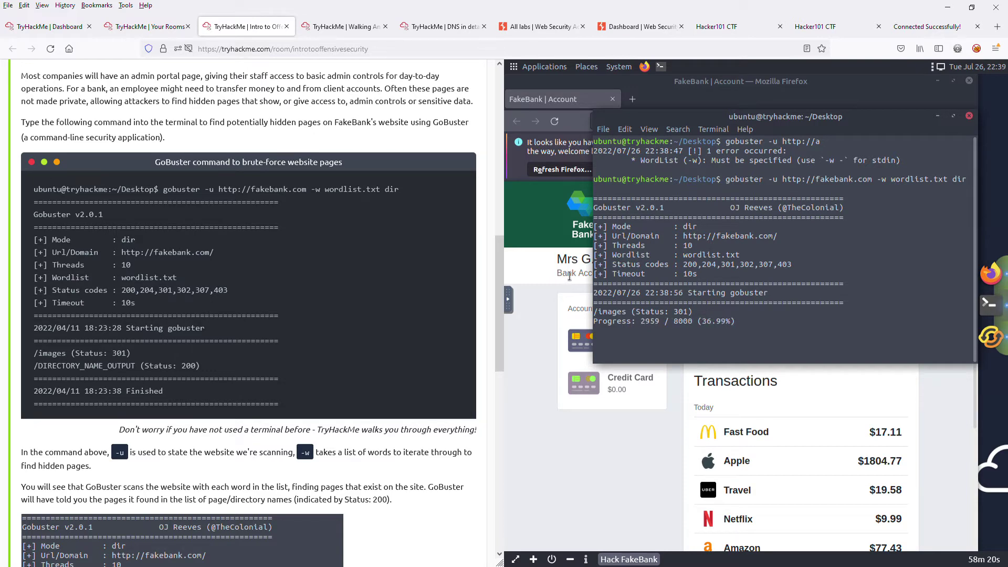
Open the hidden page fakebank.com/bank-transfer in the machine's Firefox browser
scroll(400, 338, "down", 8)
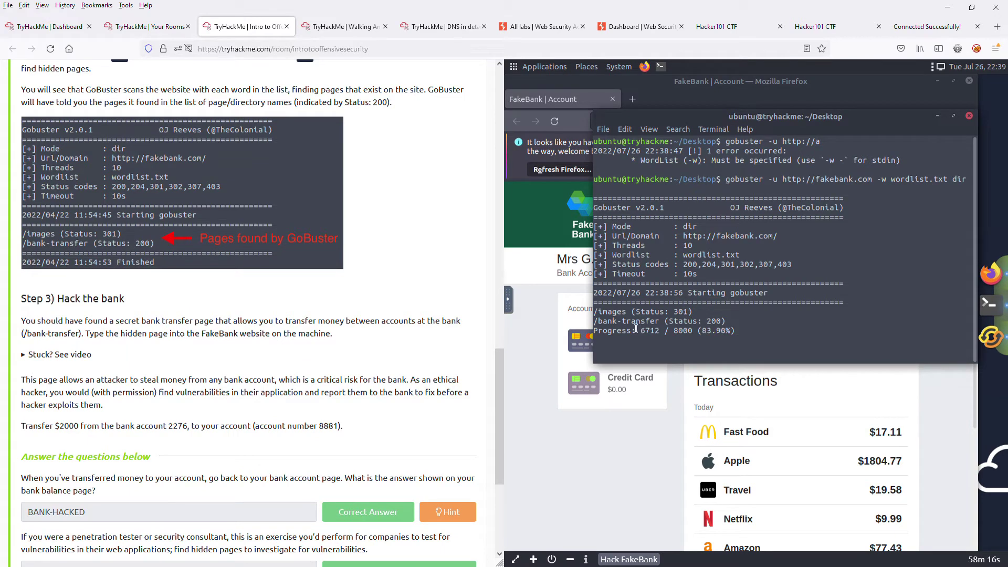
left_click(659, 121)
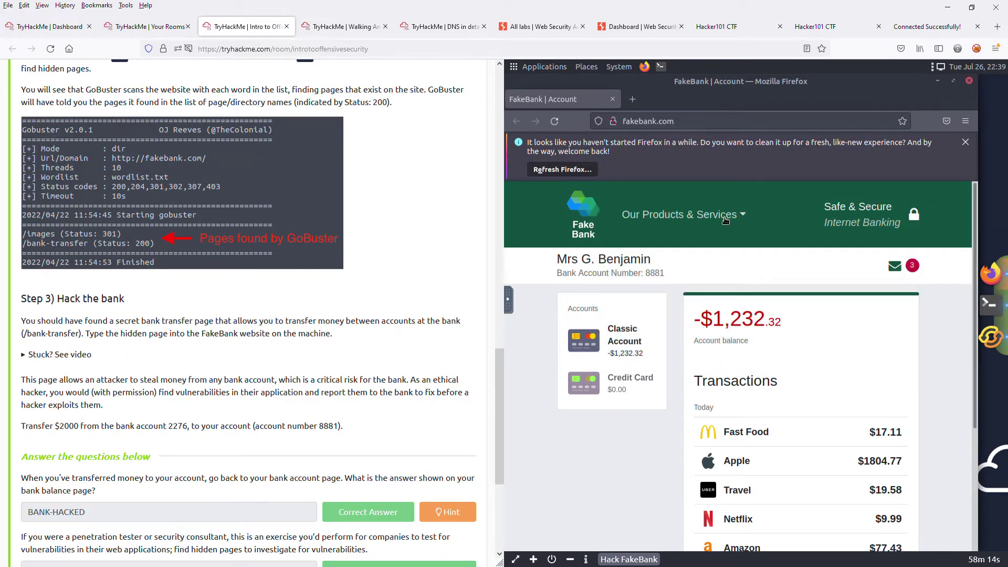
left_click(694, 122)
key("End")
type("/")
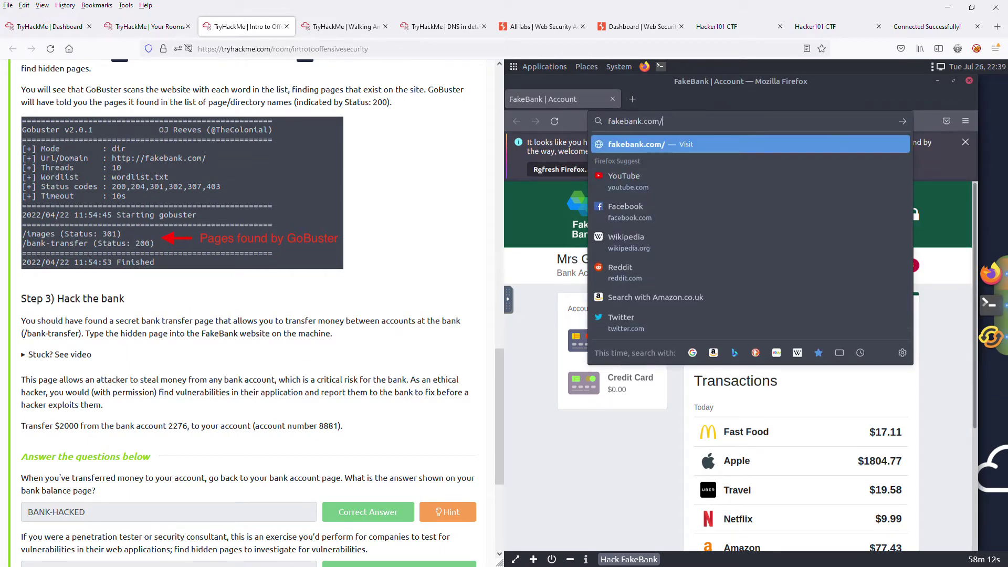
type("nank-transfer")
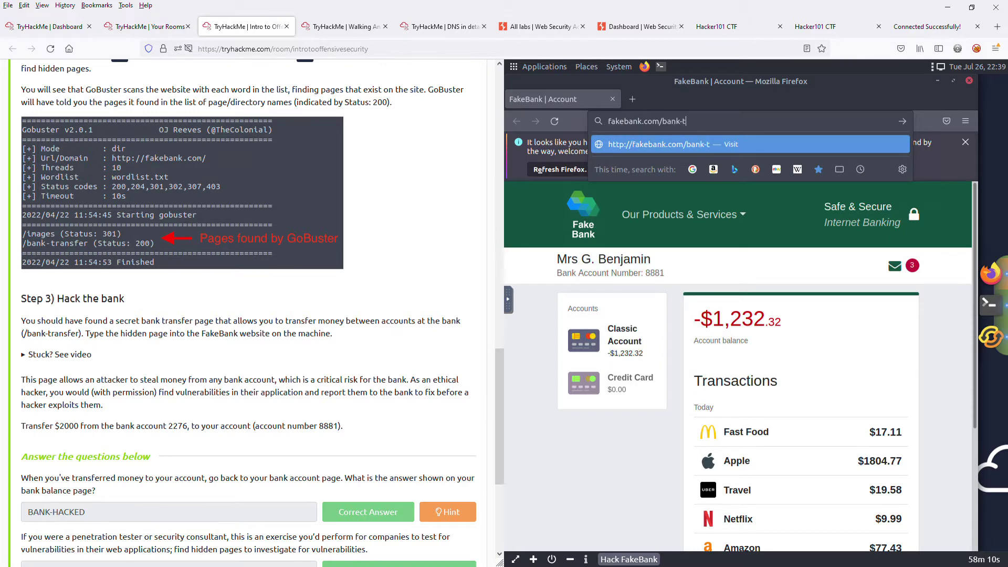
key("Return")
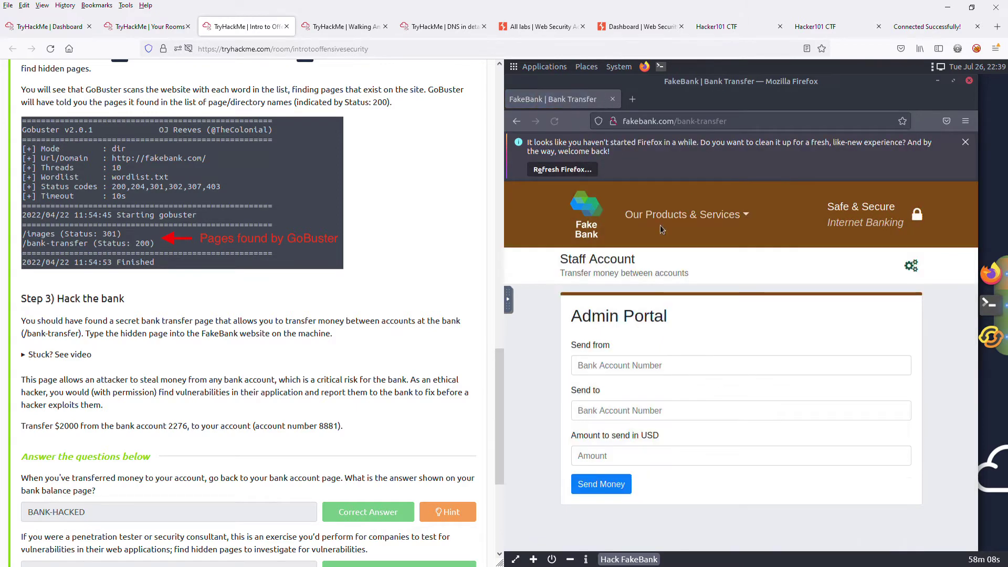
Send 2000 USD through the Admin Portal from the source account given in Step 3 to the hacker's own bank account
left_click(613, 369)
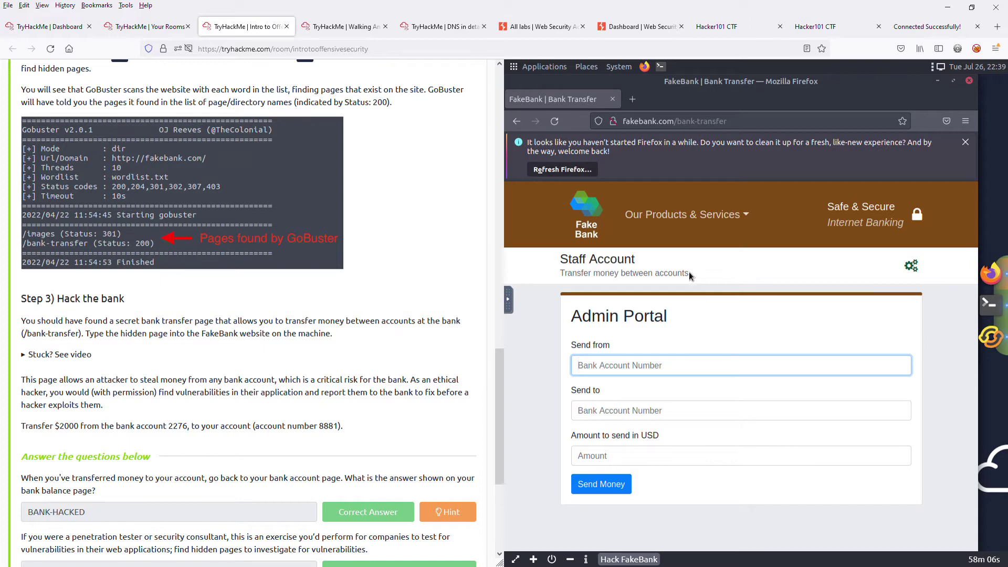
scroll(247, 357, "down", 3)
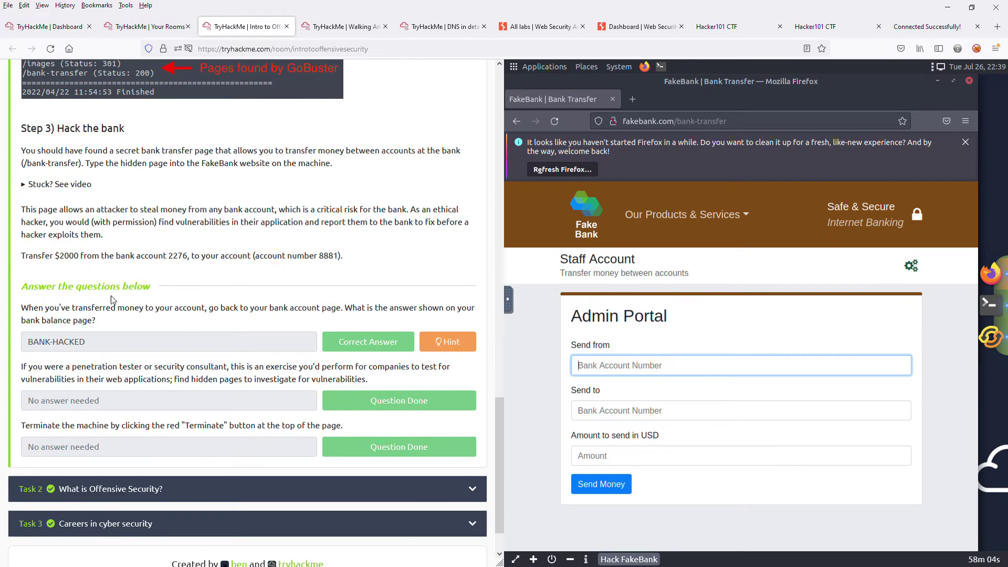
scroll(132, 263, "up", 1)
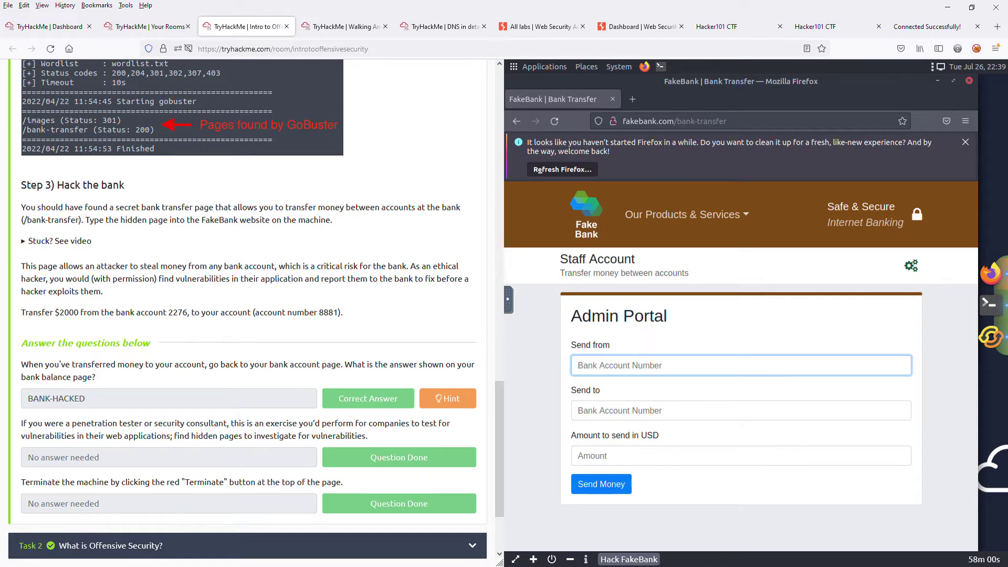
type("2276")
left_click(648, 411)
type("8881")
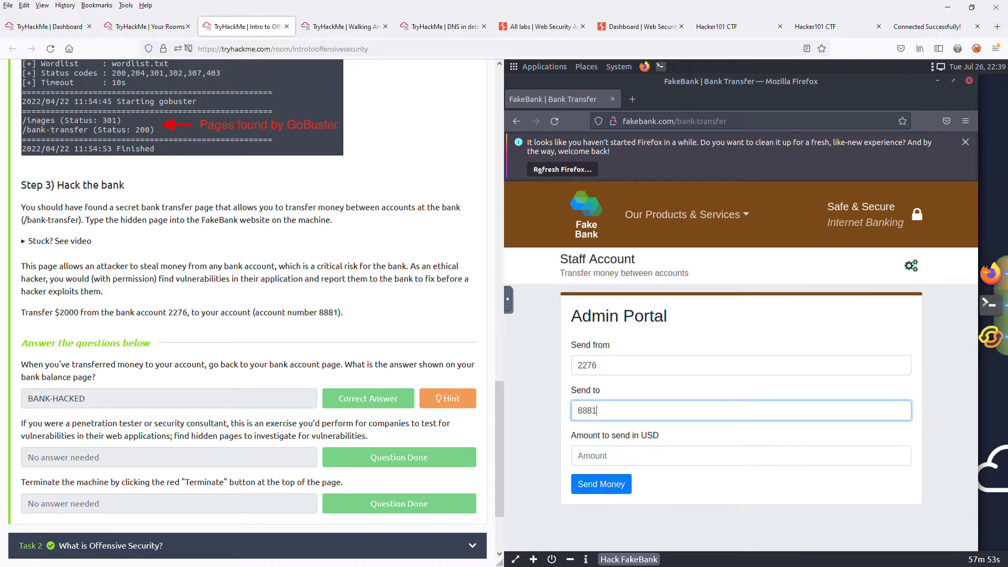
left_click(649, 456)
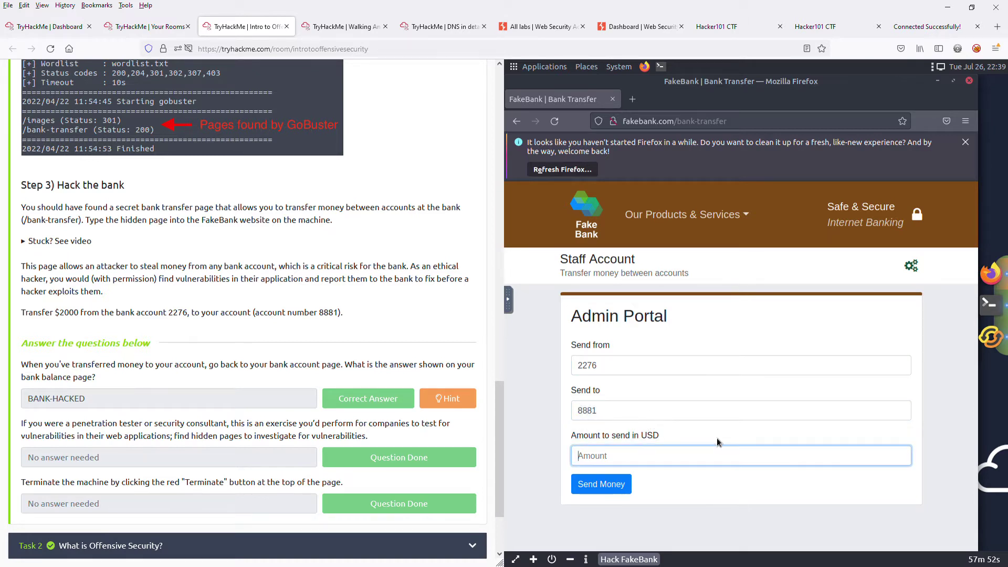
type("2000")
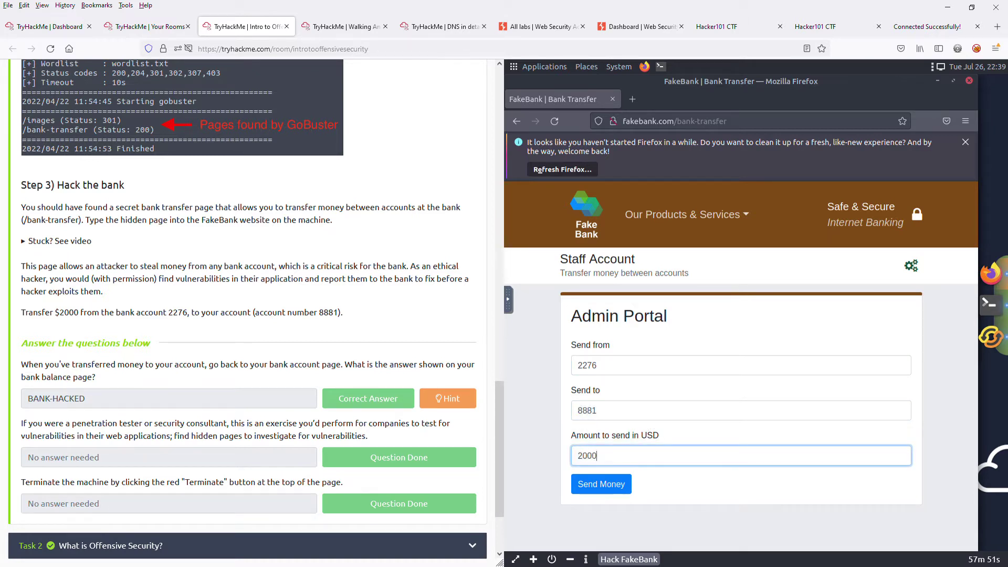
left_click(628, 485)
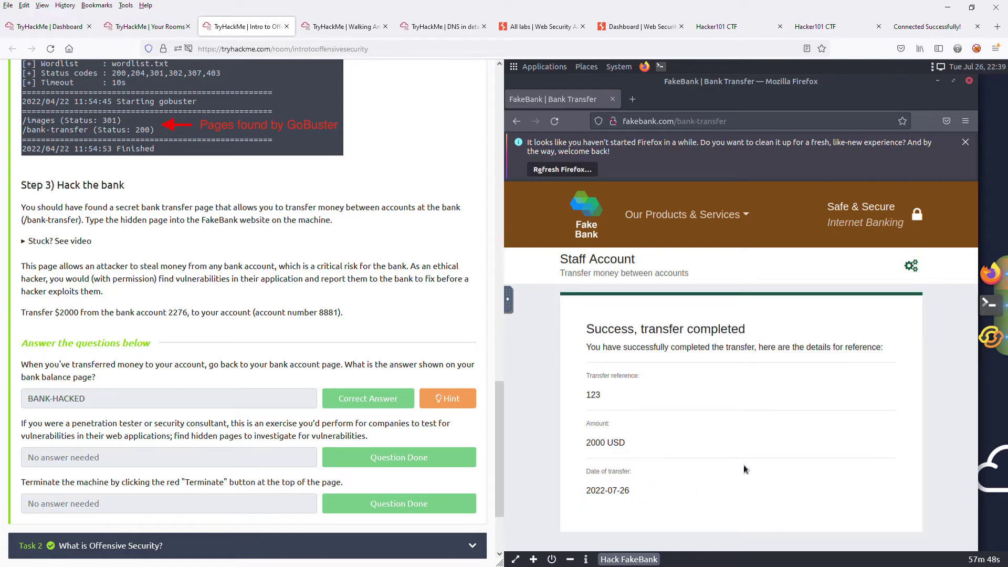
Dismiss the Firefox refresh notice, return to the FakeBank account page and highlight the BANK-HACKED answer
left_click(964, 142)
left_click(596, 182)
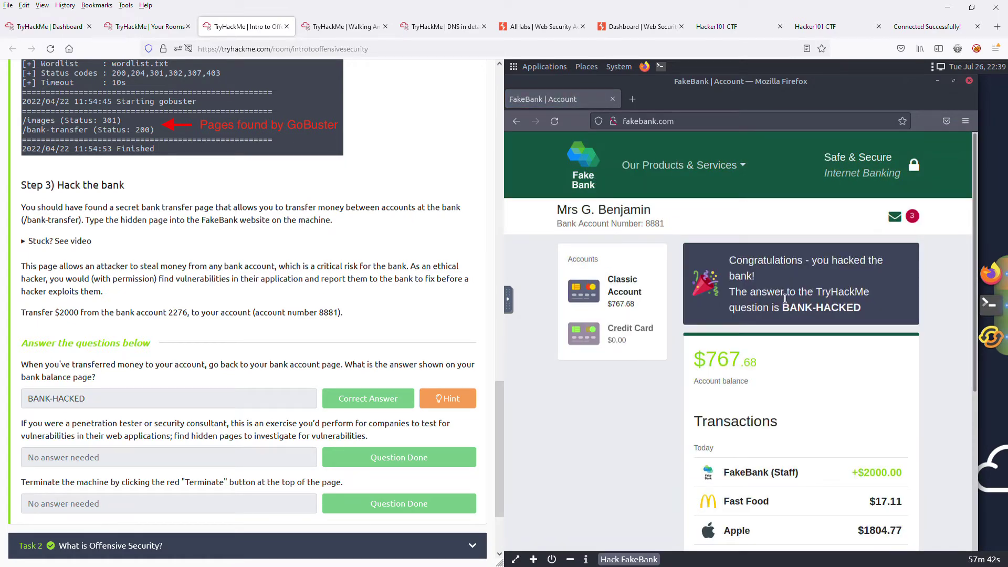
left_click_drag(782, 308, 868, 304)
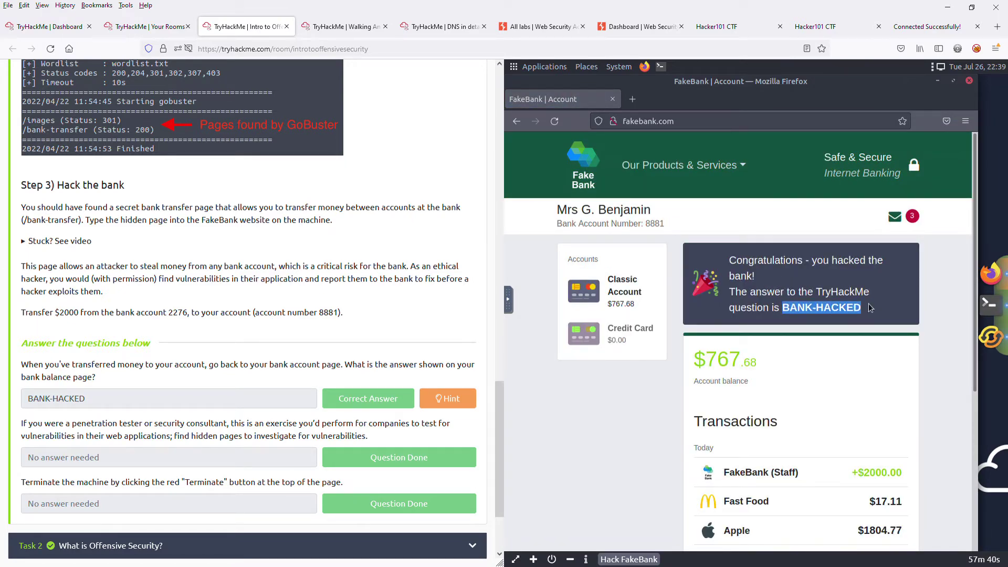
scroll(250, 349, "down", 3)
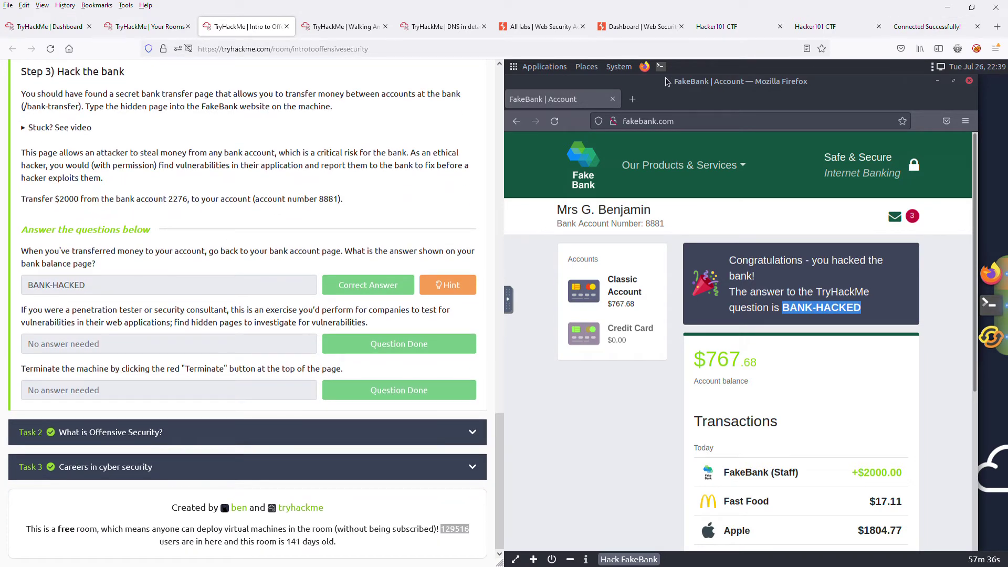
Open a new terminal tab, list the Desktop files with ls and print the wordlist with cat wordlist.txt
left_click(994, 304)
type("ls")
key("Return")
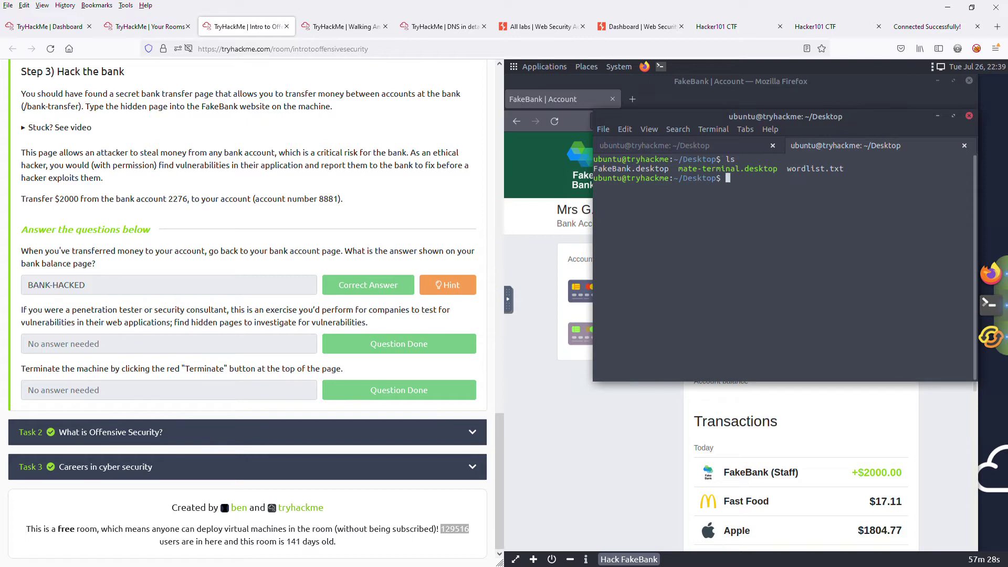
type("cat wordlist.txt")
key("Return")
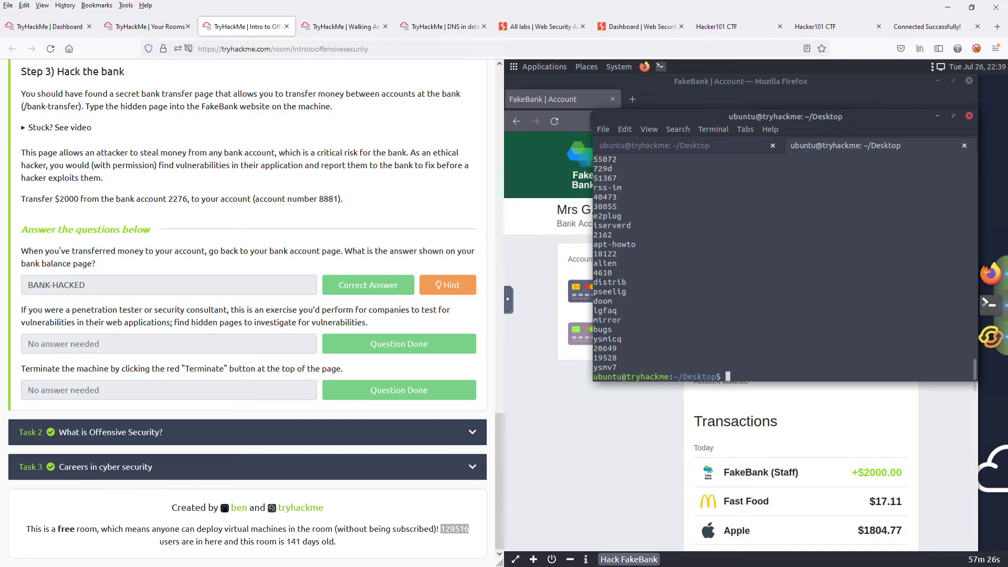
Count the lines and words in the word list by running wc wordlist.txt
type("cat w")
key("Tab")
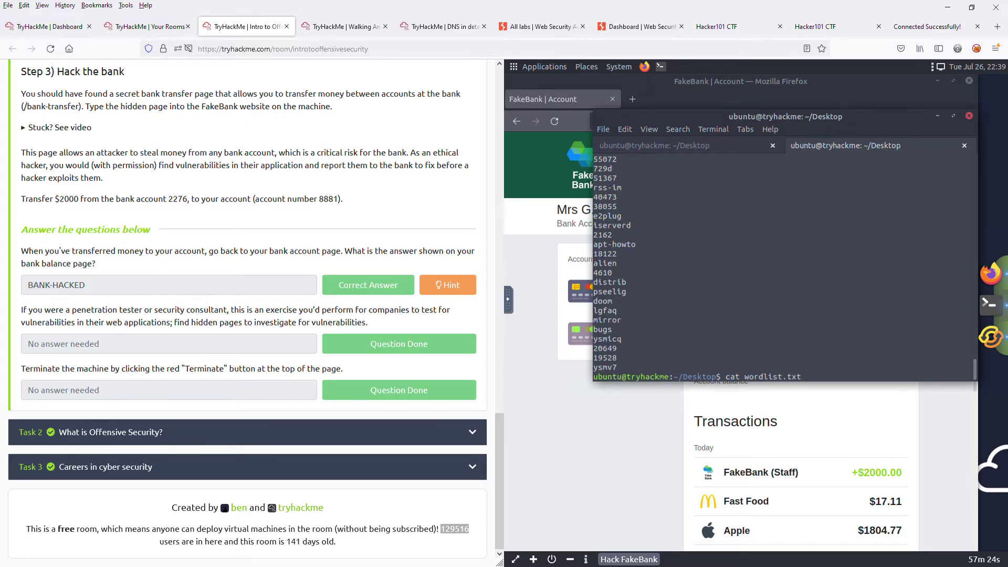
key("Delete")
key("Delete")
key("Delete")
type("wc")
key("Return")
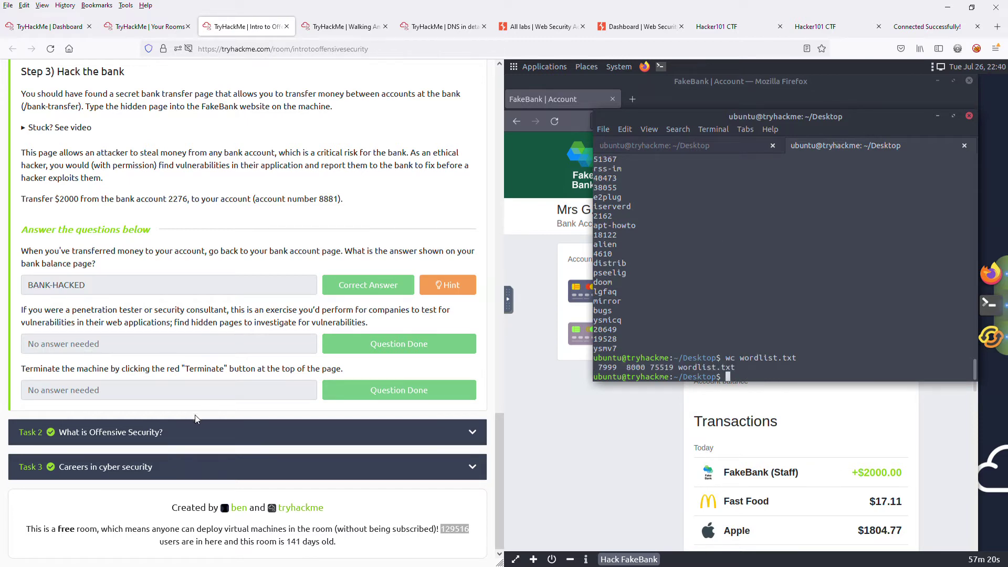
Expand Task 2, What is Offensive Security?, and Task 3, Careers in cyber security, to look over their contents
left_click(129, 433)
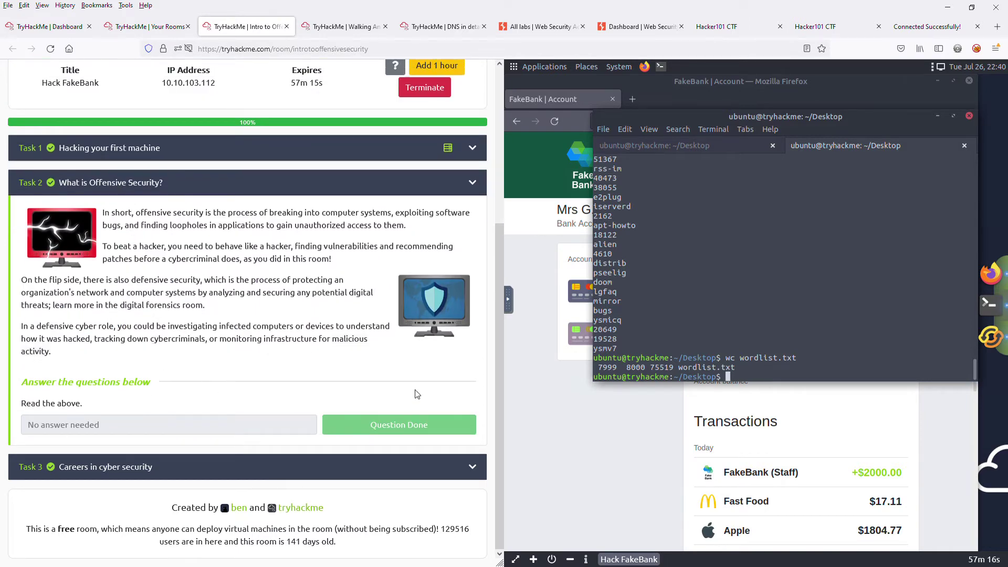
left_click(354, 461)
scroll(234, 411, "down", 1)
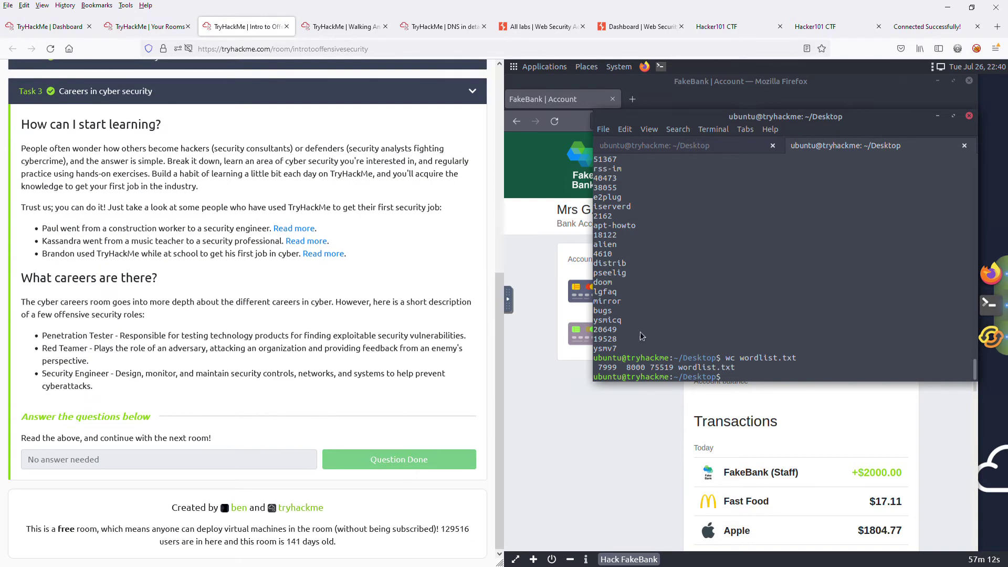
key("shift+Page_Up")
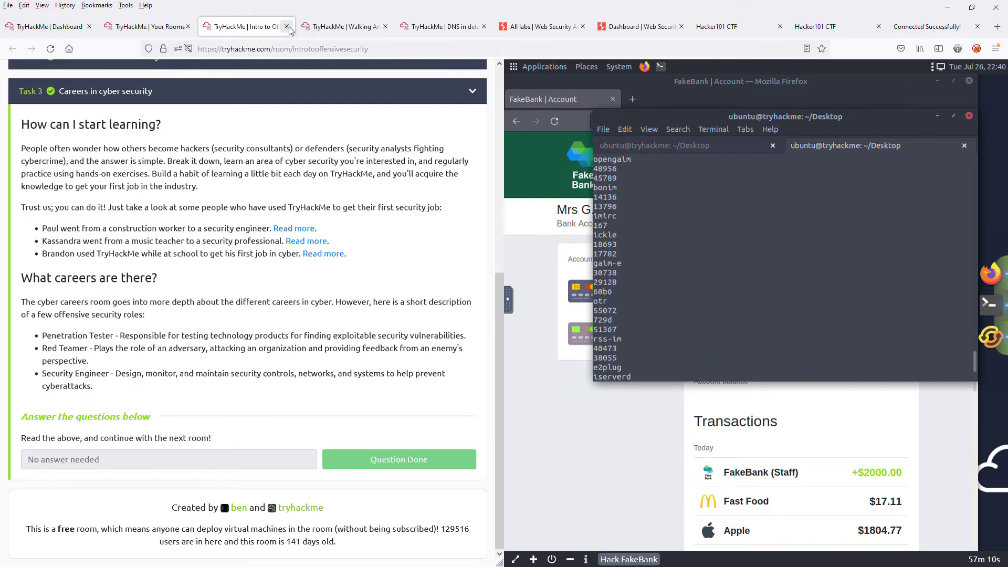
Close the Intro to Offensive Security room and look over Task 1 and the task list of the Walking An Application room
left_click(286, 26)
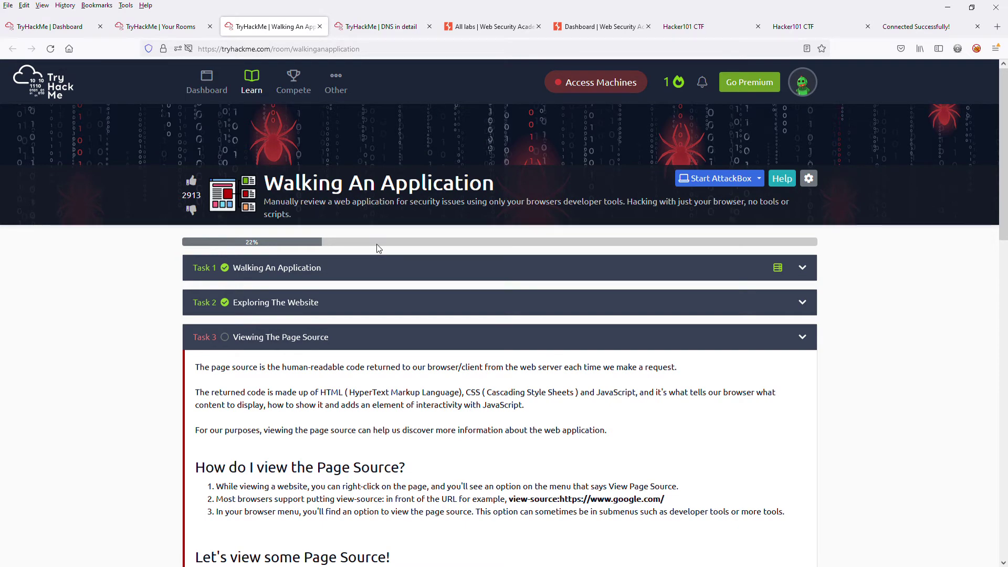
scroll(370, 270, "down", 5)
scroll(369, 275, "up", 5)
left_click(312, 340)
left_click(328, 273)
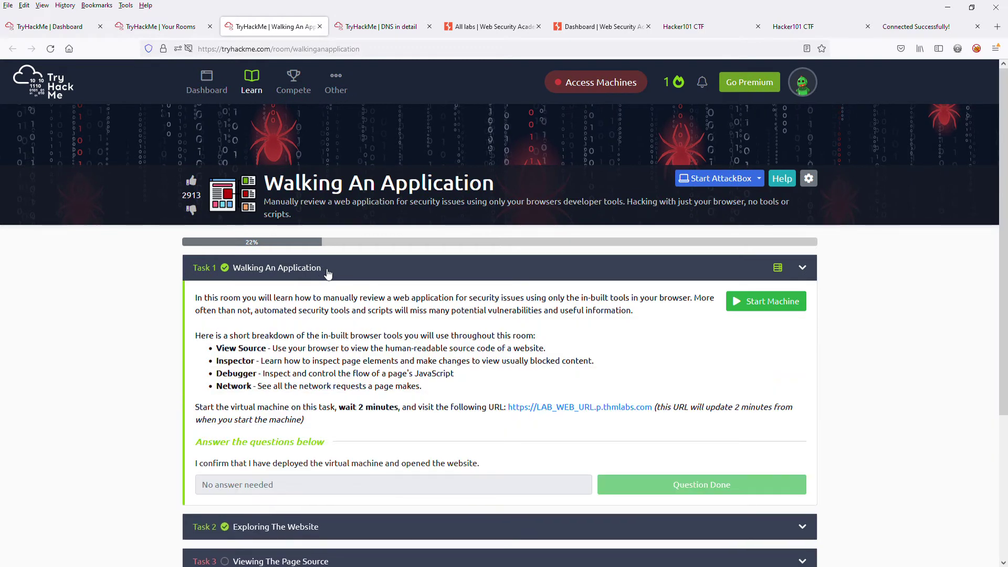
scroll(380, 363, "down", 3)
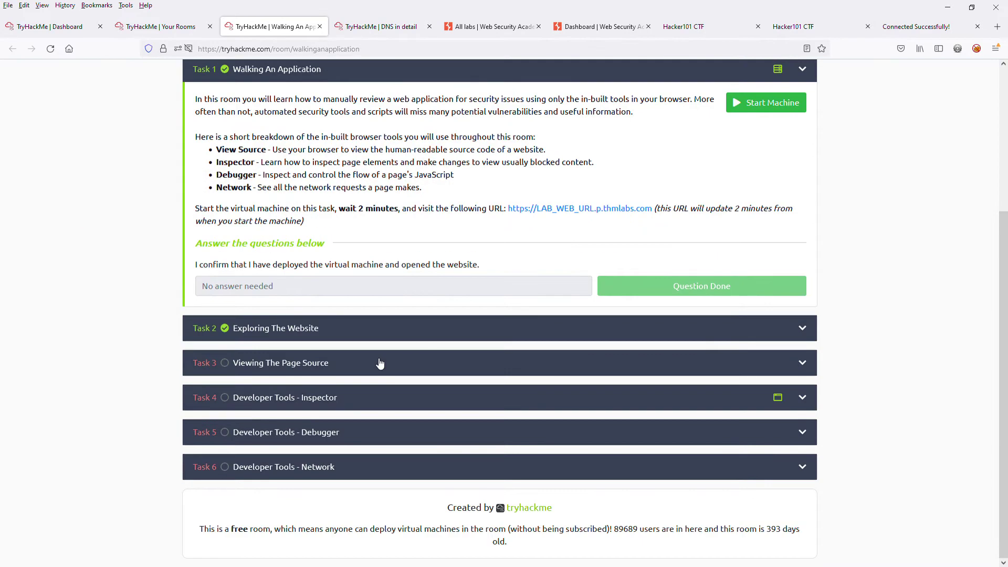
scroll(380, 364, "up", 3)
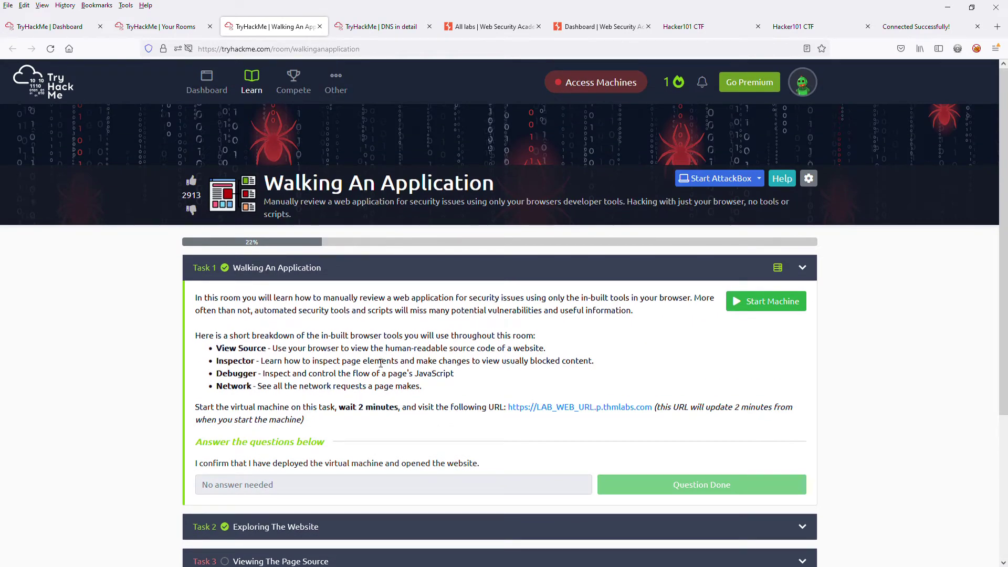
scroll(381, 364, "down", 3)
scroll(379, 361, "up", 3)
Switch to the DNS in detail room, look over Task 1 and highlight the answer to what DNS stands for
left_click(404, 31)
scroll(322, 234, "down", 9)
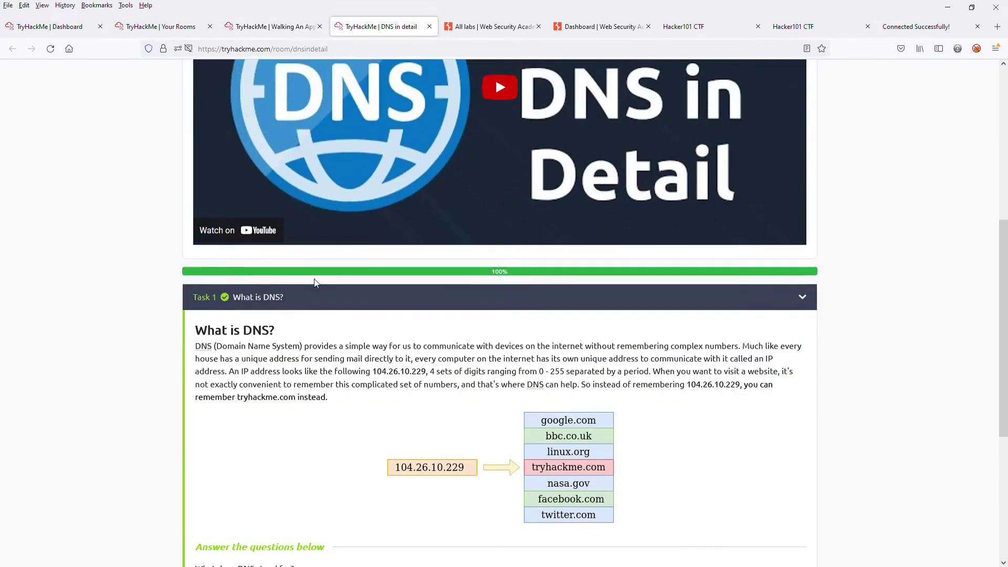
scroll(325, 328, "down", 1)
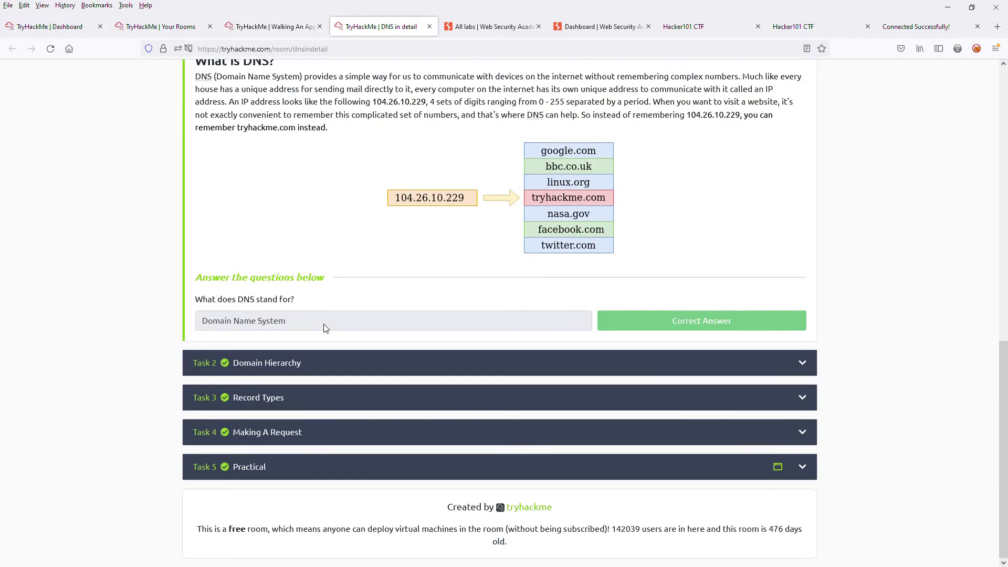
scroll(321, 336, "up", 10)
scroll(315, 352, "down", 8)
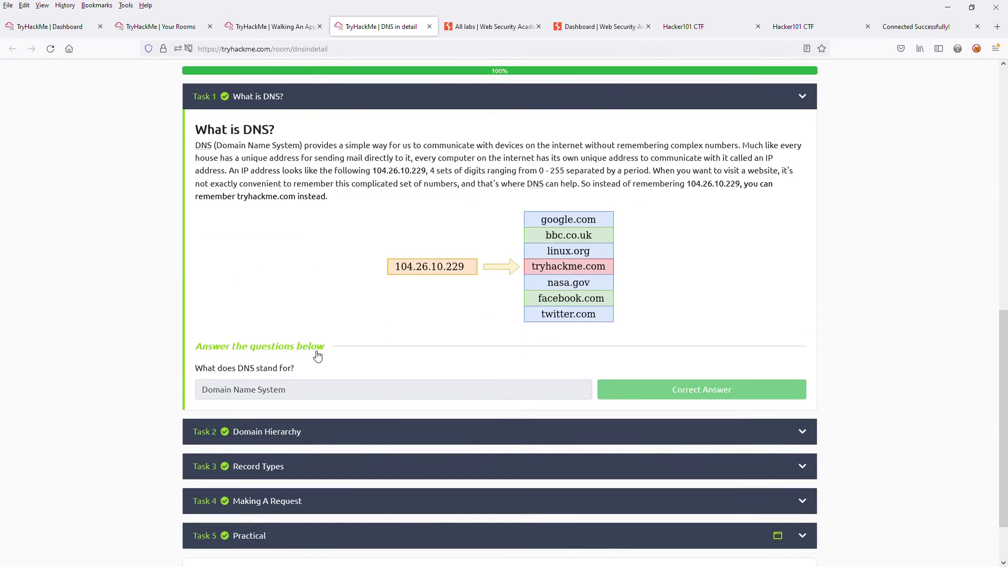
scroll(317, 356, "down", 2)
scroll(319, 346, "up", 3)
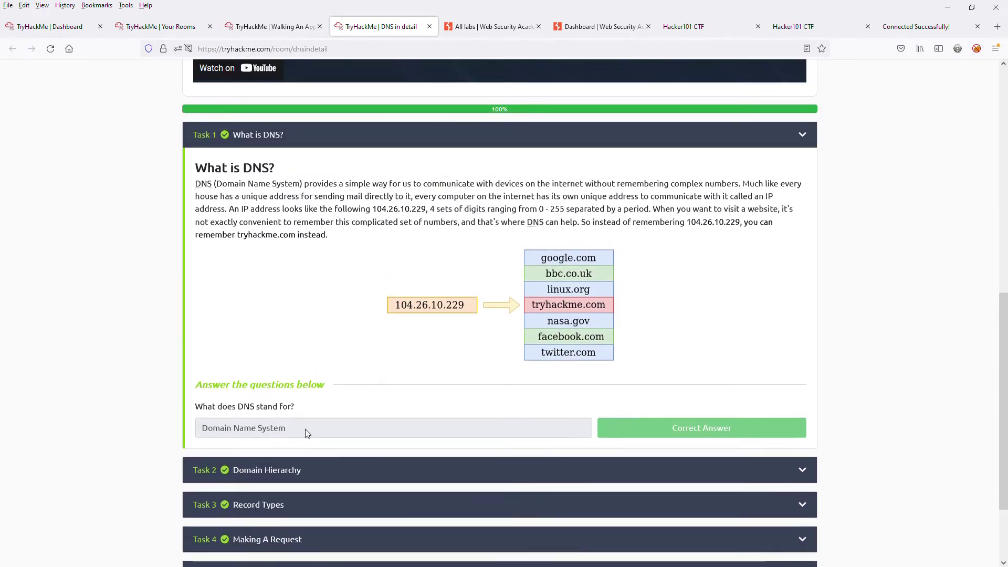
left_click_drag(300, 432, 208, 428)
Expand Task 2, Domain Hierarchy, and look through its explanation and questions on domain names and subdomains
scroll(382, 449, "down", 3)
left_click(329, 357)
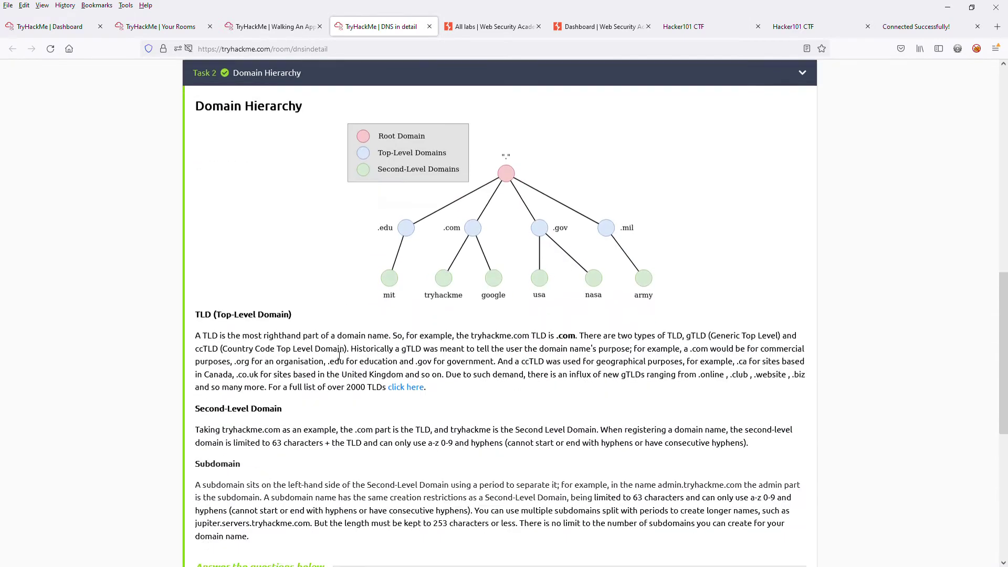
scroll(334, 351, "down", 10)
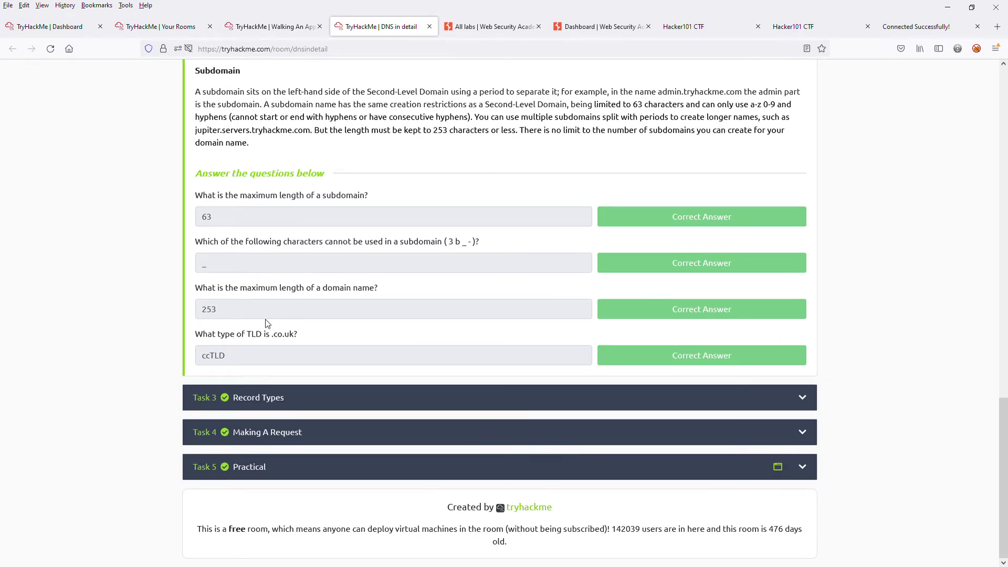
scroll(286, 348, "up", 10)
scroll(479, 371, "down", 7)
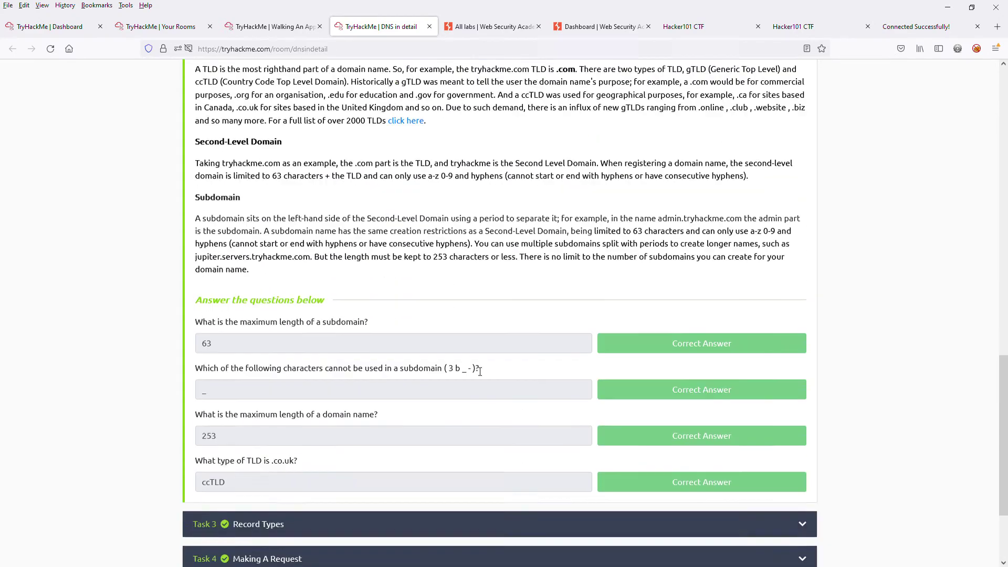
scroll(480, 371, "down", 3)
Expand the Record Types, Making A Request and Practical tasks in turn to review their contents and questions
left_click(265, 407)
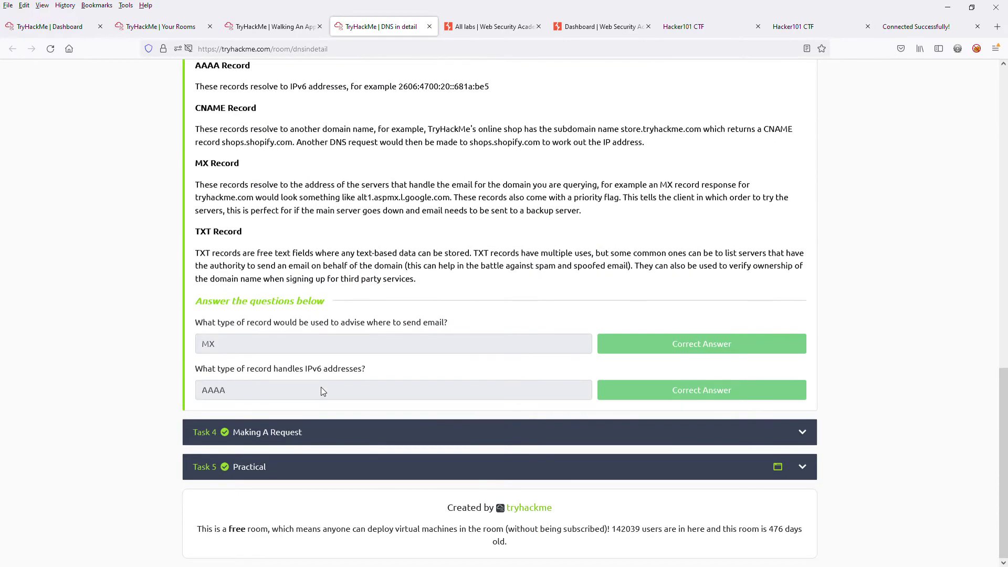
left_click(255, 432)
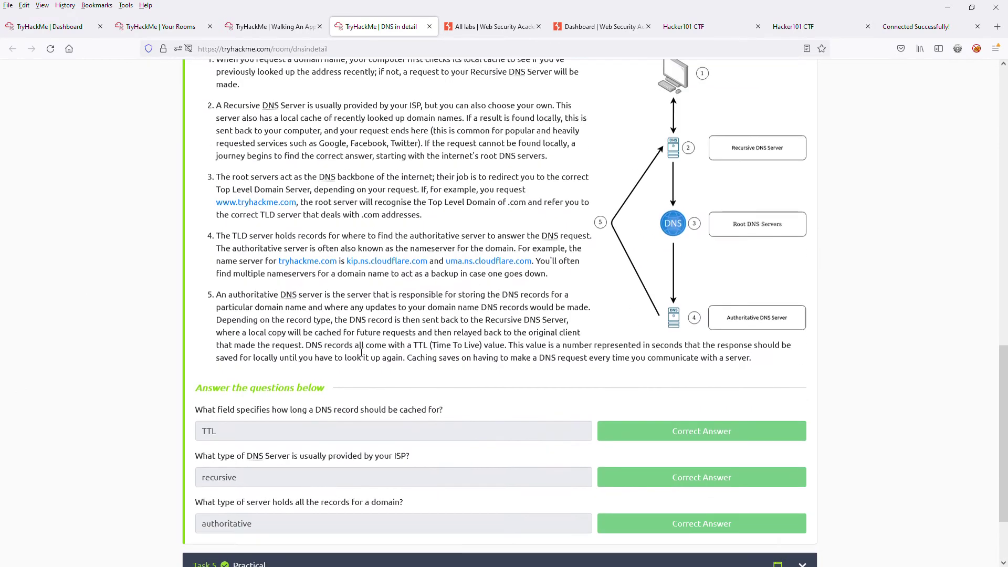
scroll(362, 353, "down", 3)
left_click(265, 396)
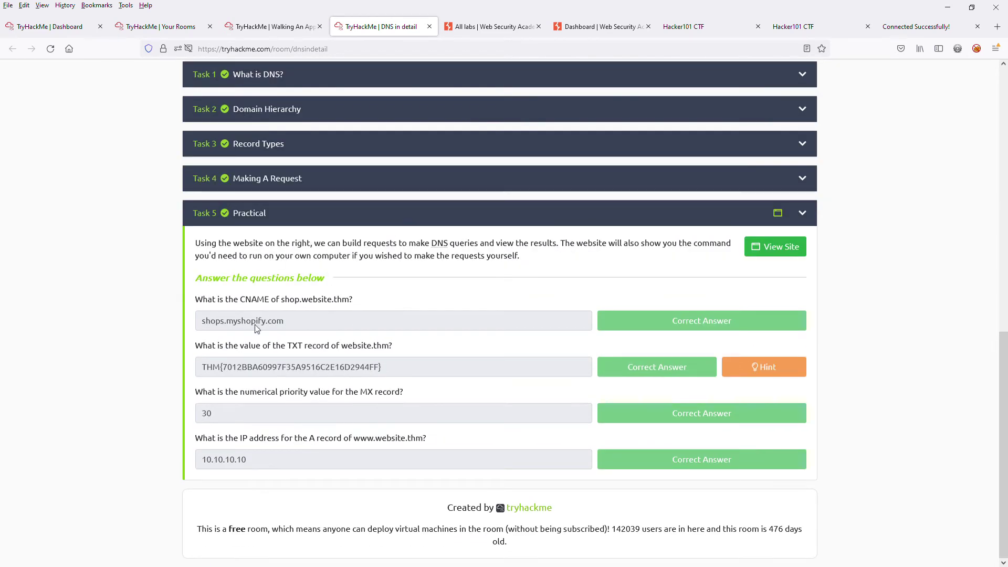
Launch the Practical task's DNS query site in split view and bring the Task 5 questions up beside it
scroll(276, 465, "up", 10)
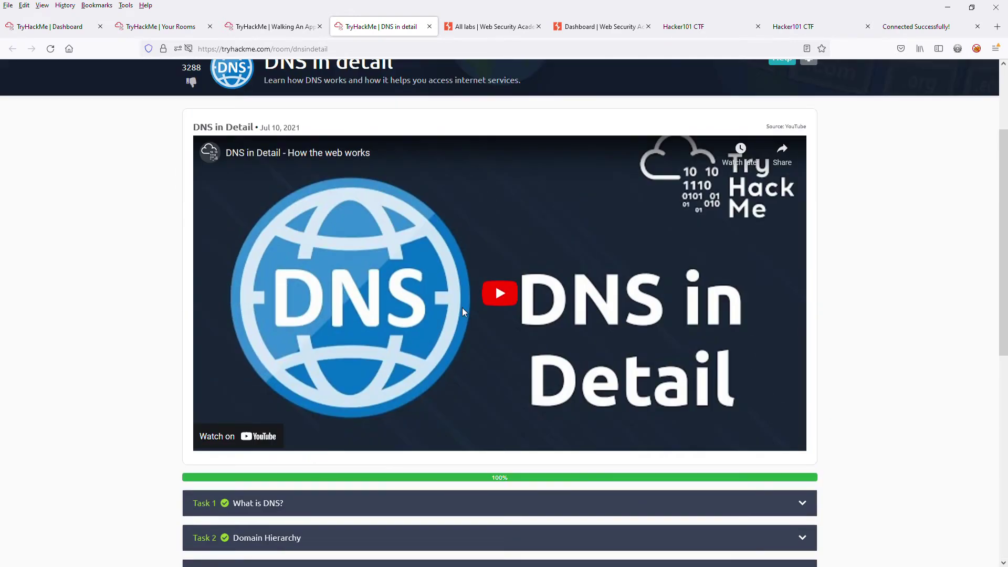
scroll(495, 412, "down", 10)
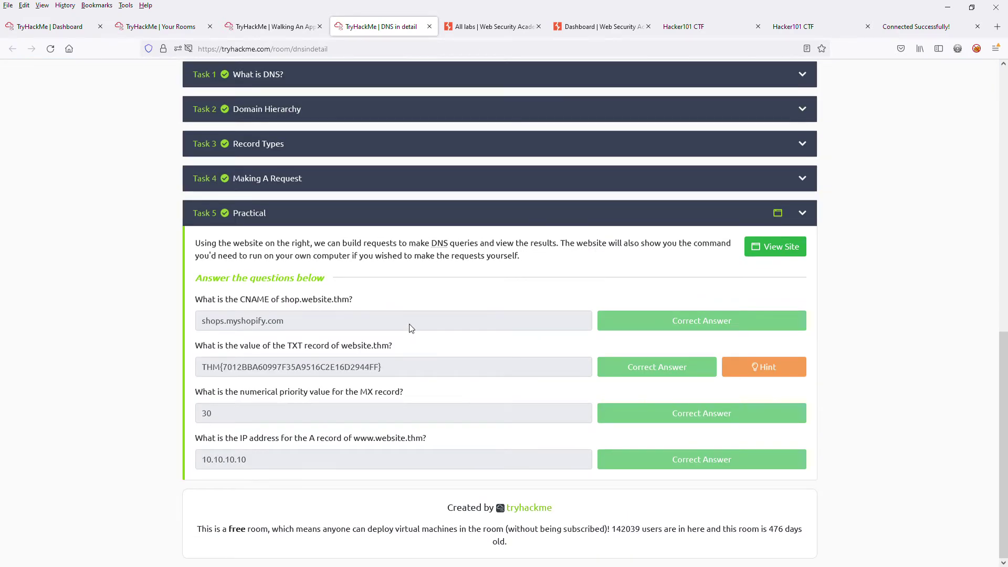
left_click(775, 247)
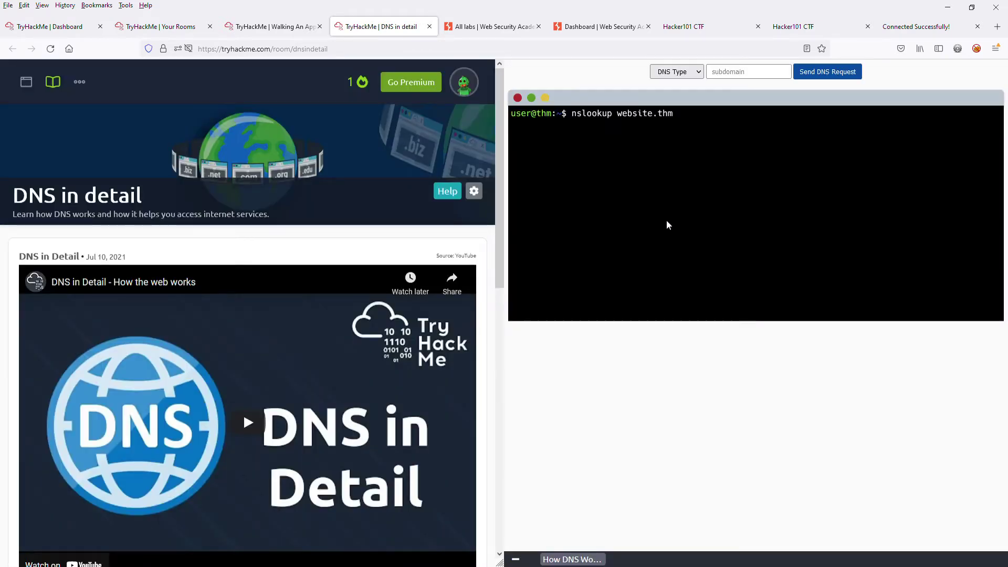
scroll(220, 436, "down", 10)
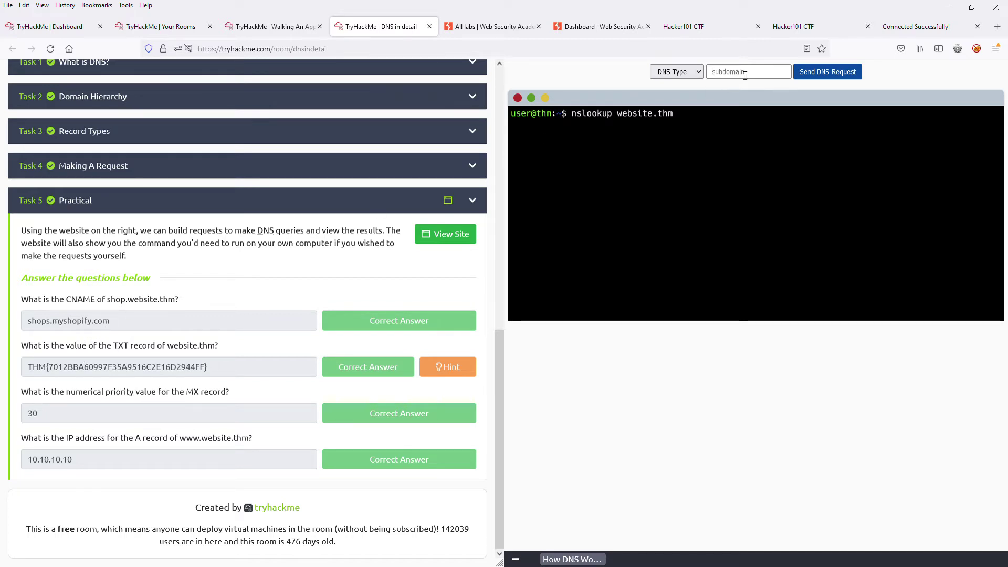
Send a CNAME request for shop.website.thm and a TXT request for website.thm, and highlight the returned TXT value
type("shop")
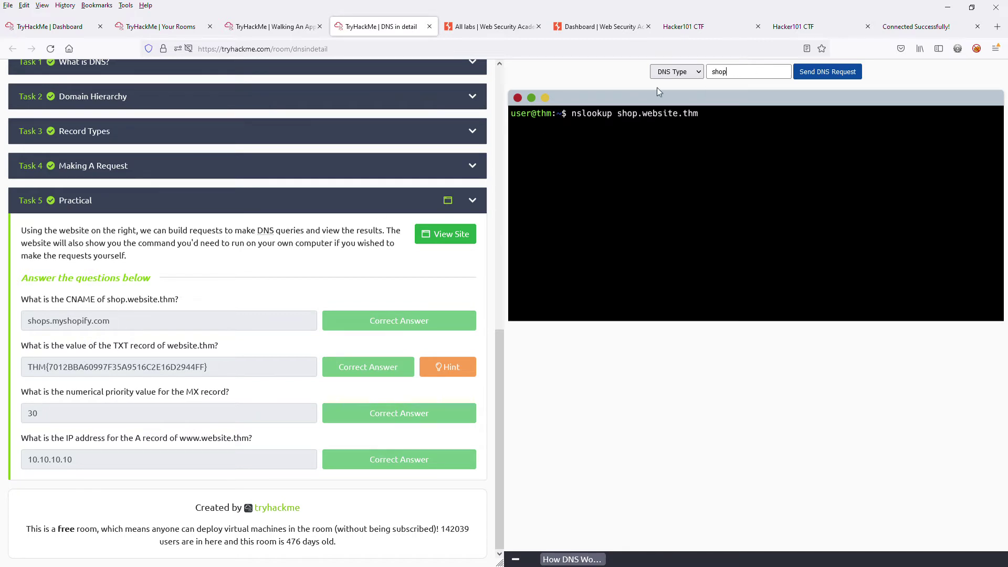
left_click(810, 77)
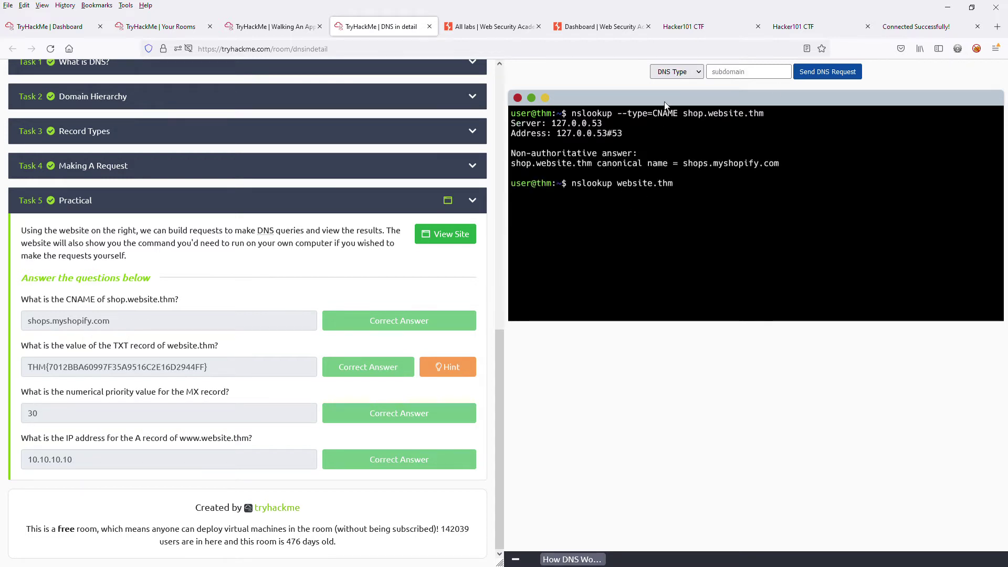
key("t")
left_click(815, 74)
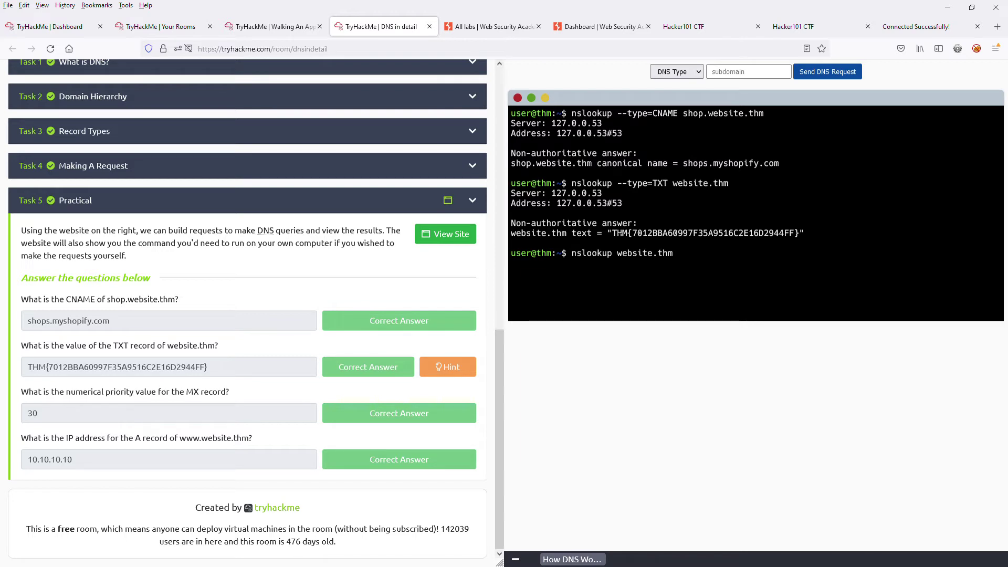
left_click_drag(612, 232, 743, 232)
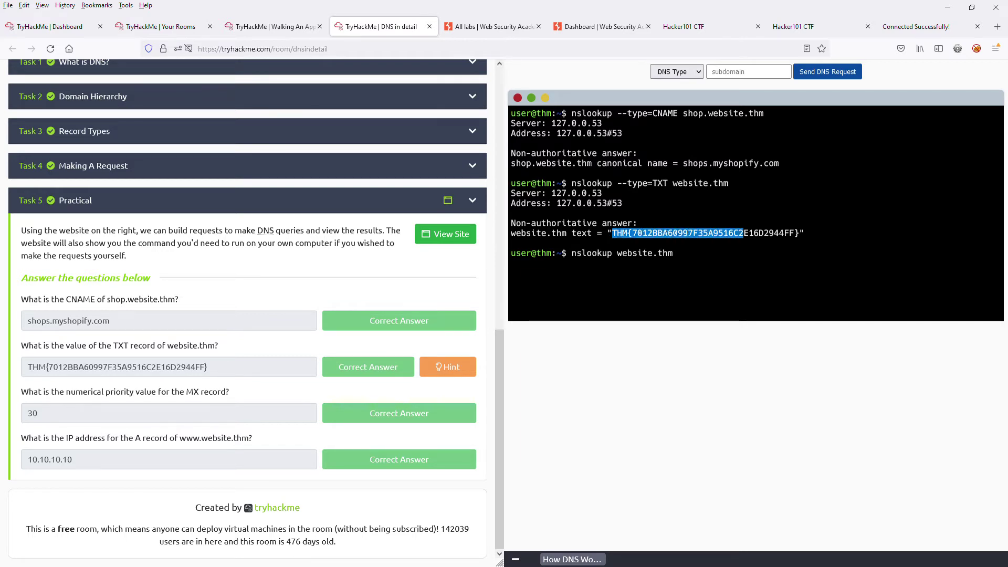
left_click(759, 93)
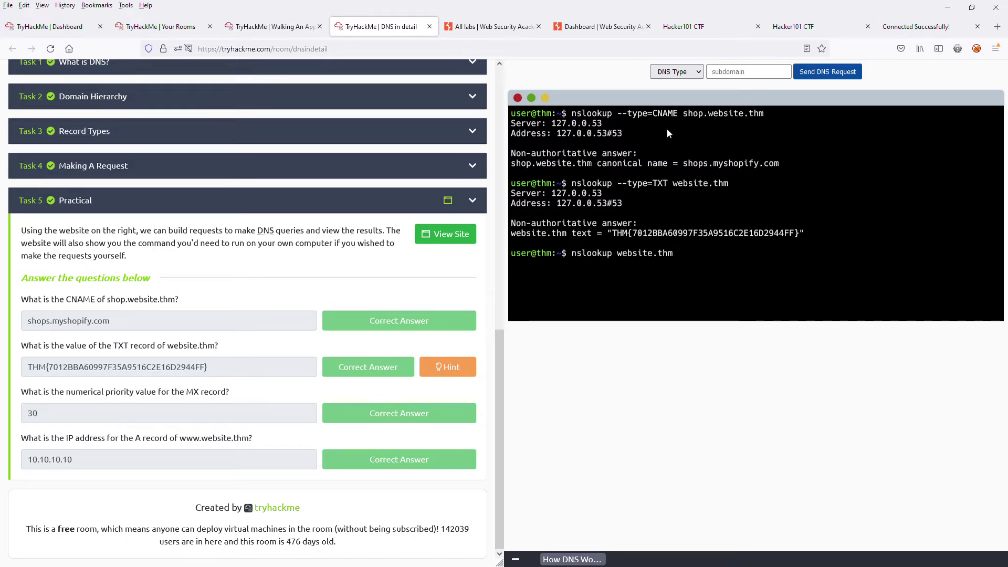
Query the MX record of website.thm, highlight its priority value, and send an A record request for the same domain
key("m")
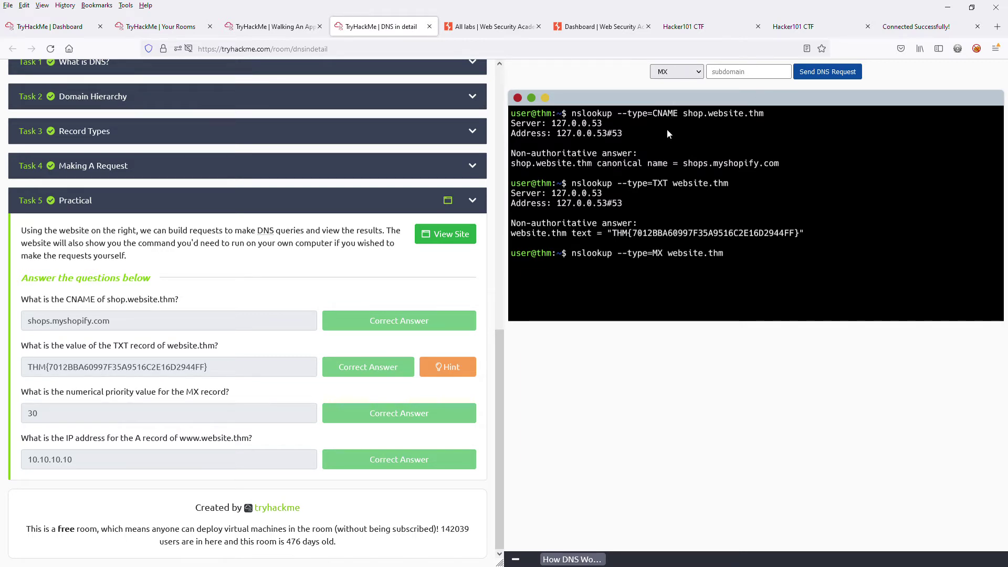
left_click(815, 74)
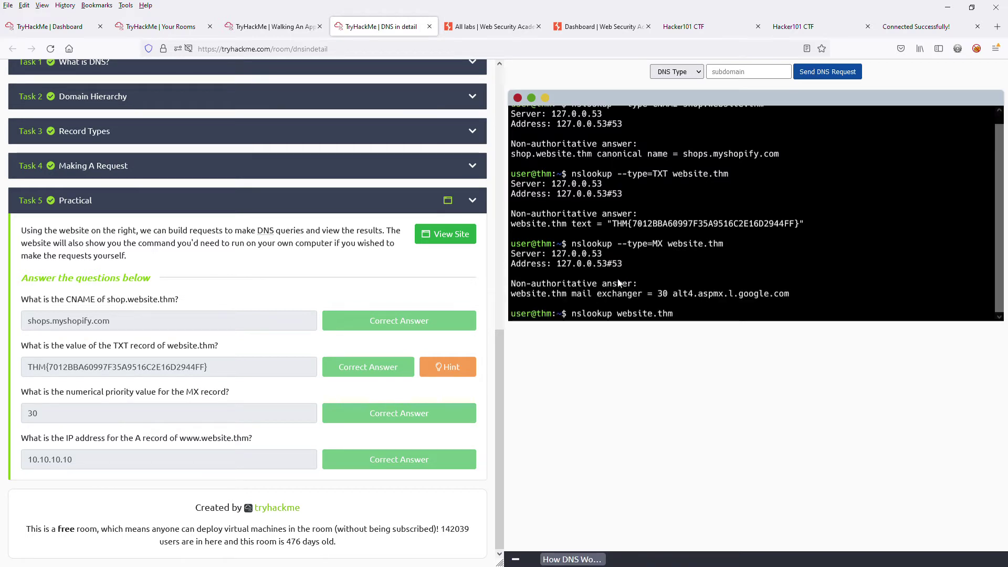
double_click(661, 293)
left_click(679, 74)
left_click(671, 106)
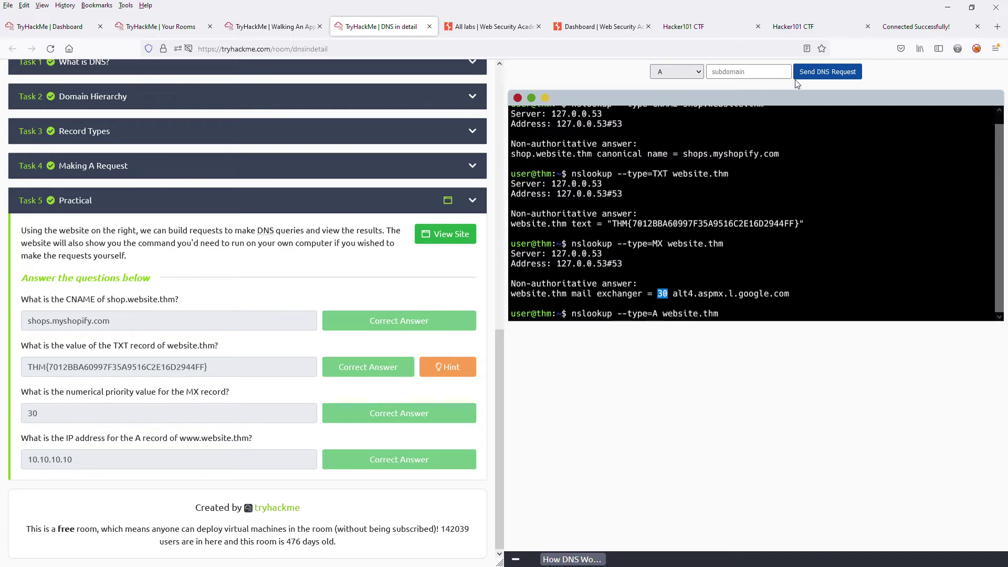
left_click(806, 77)
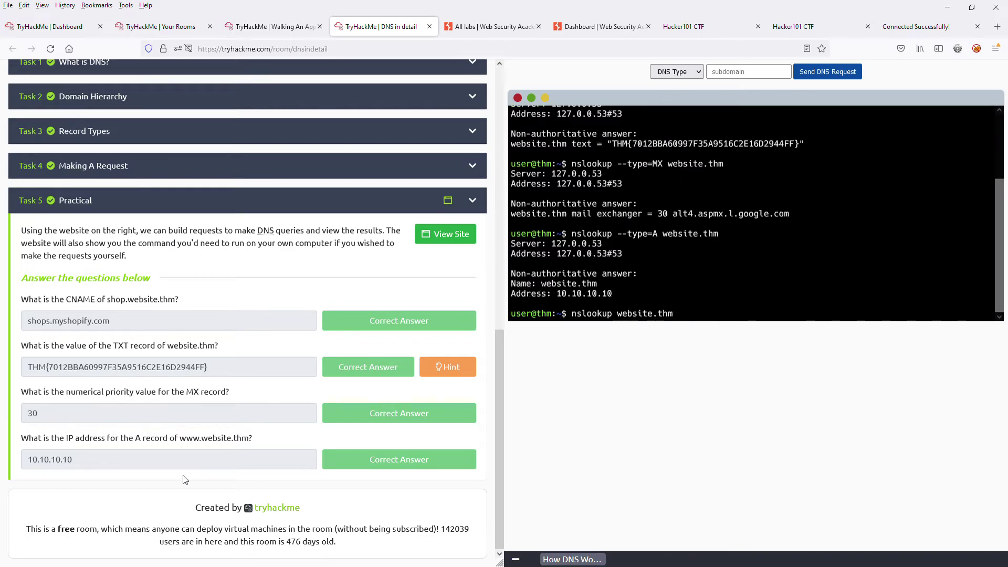
Close the DNS in detail room and look over the task list of the Walking An Application room
scroll(268, 400, "up", 15)
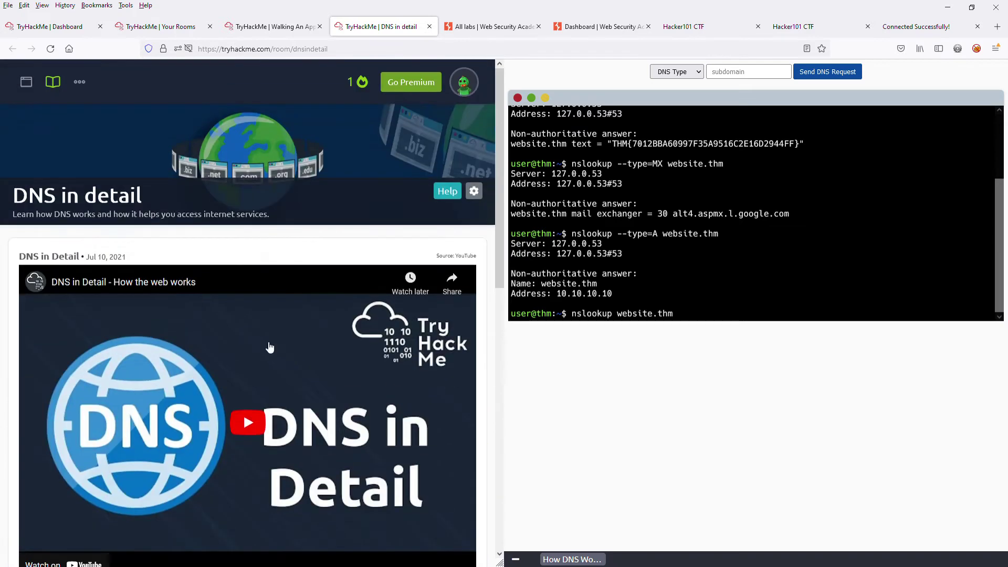
left_click(429, 26)
left_click(273, 26)
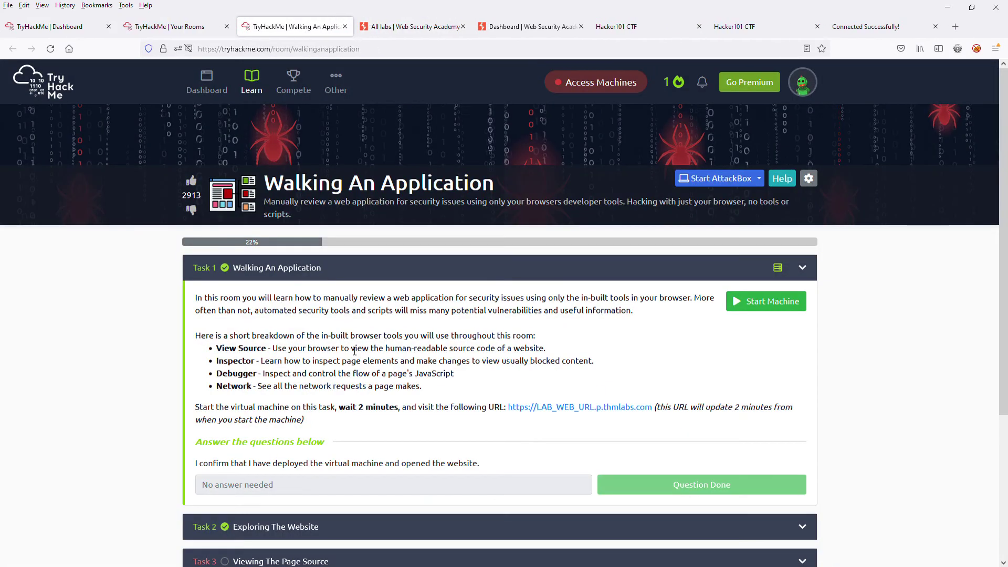
scroll(354, 351, "down", 4)
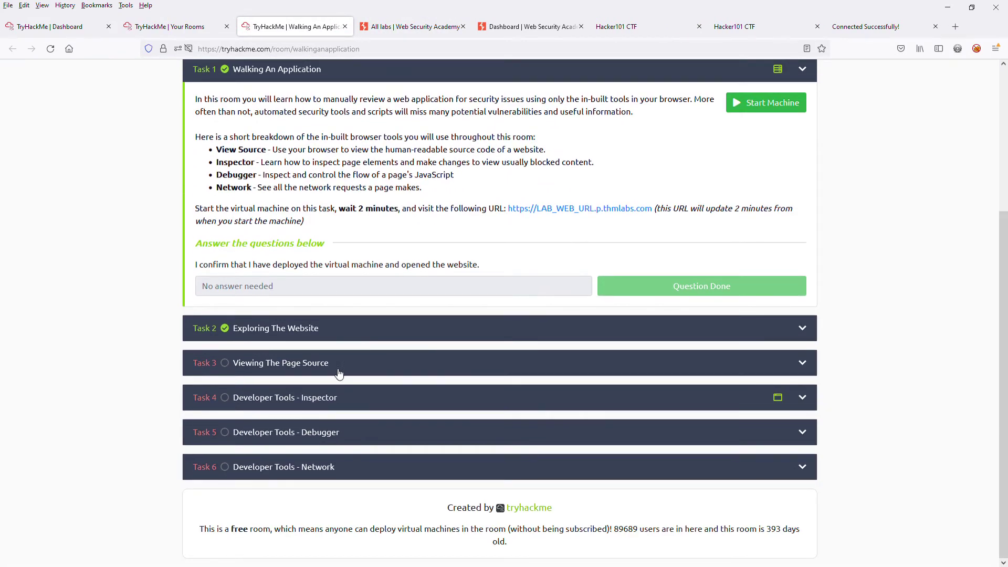
scroll(339, 373, "up", 3)
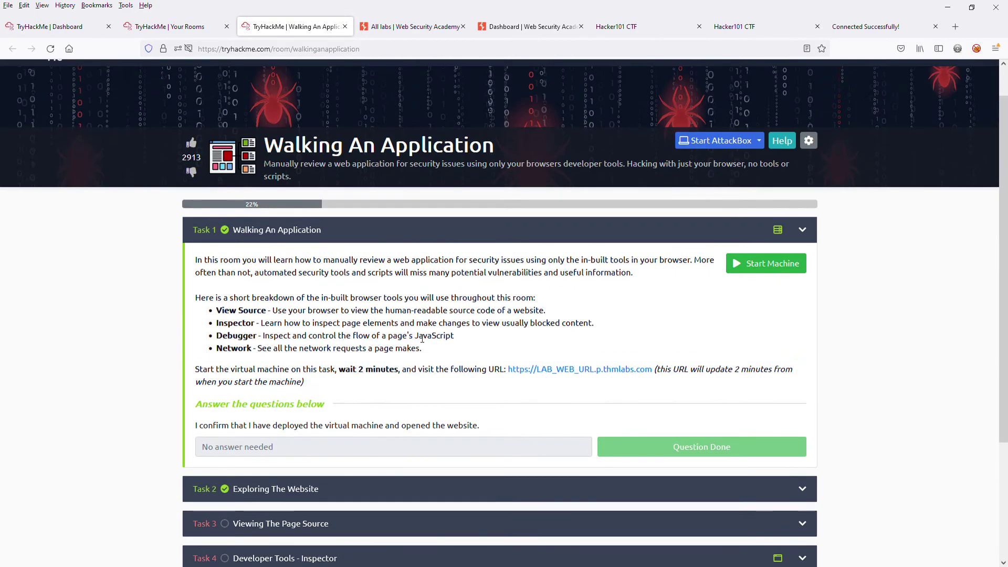
Start the Task 1 machine, check the OpenVPN access details through the VPN instructions, and dismiss the access dialog
left_click(779, 266)
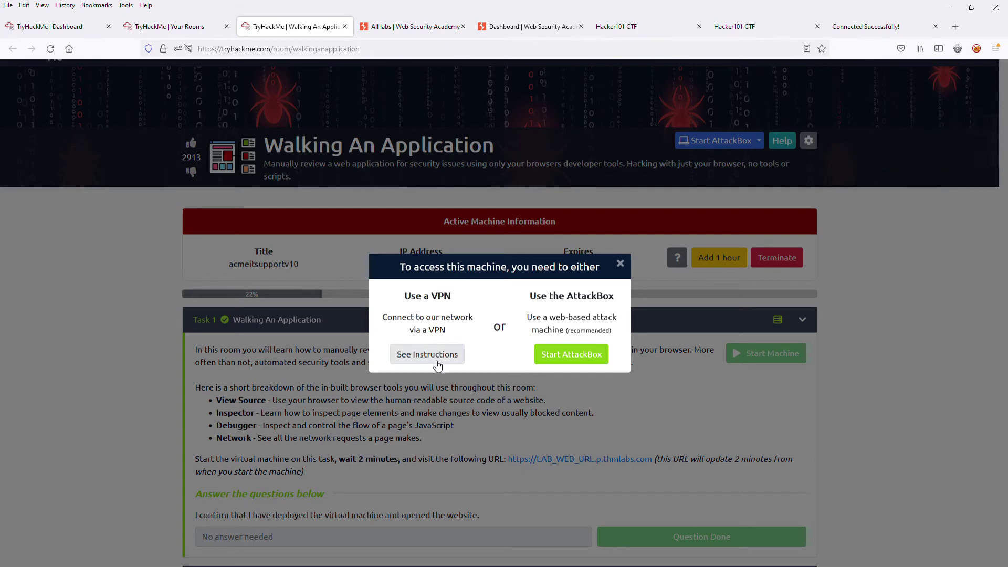
left_click(423, 355)
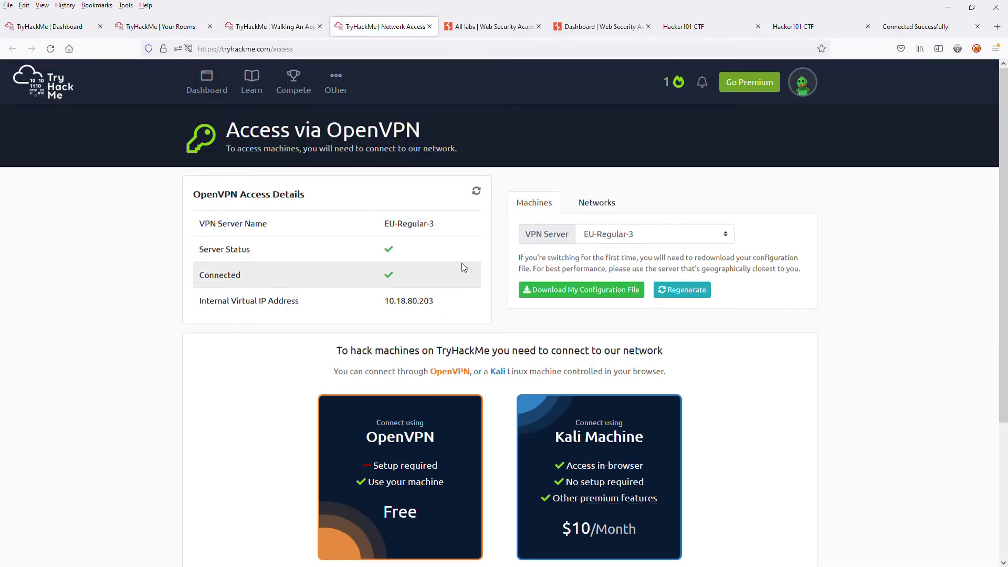
left_click(429, 27)
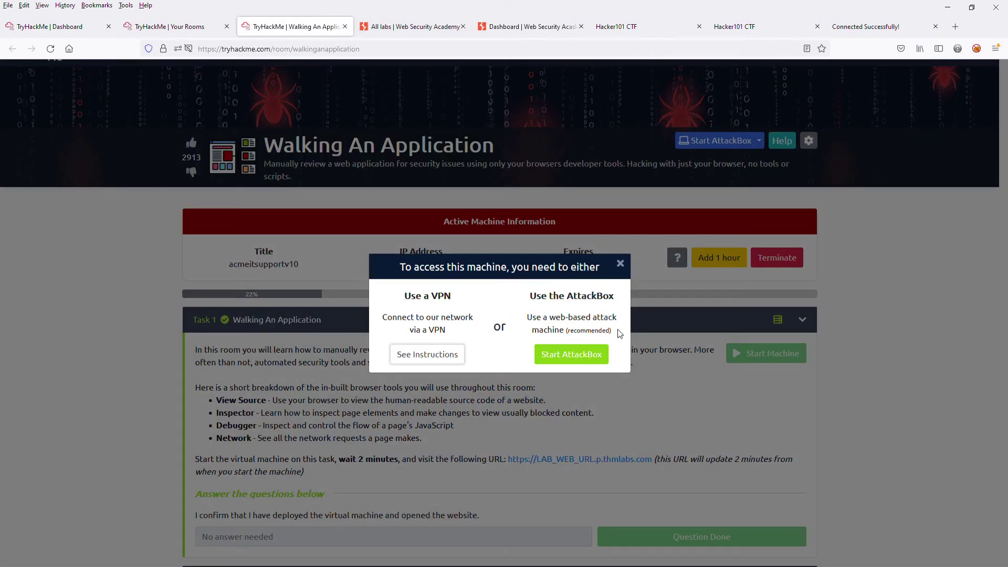
left_click(623, 272)
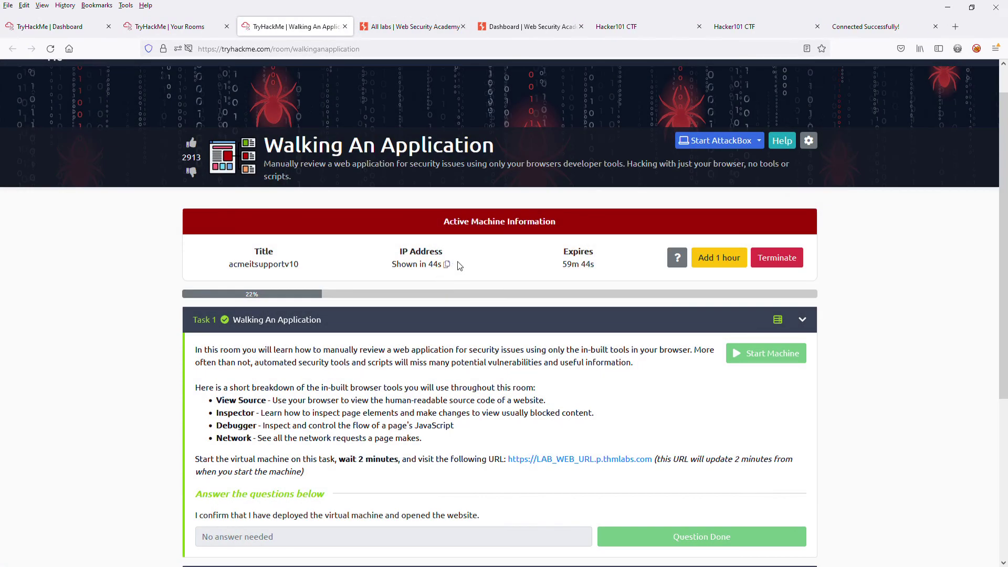
Examine the active machine information, the Task 1 text and the Exploring The Website task while the machine boots
scroll(457, 265, "down", 3)
scroll(461, 268, "up", 2)
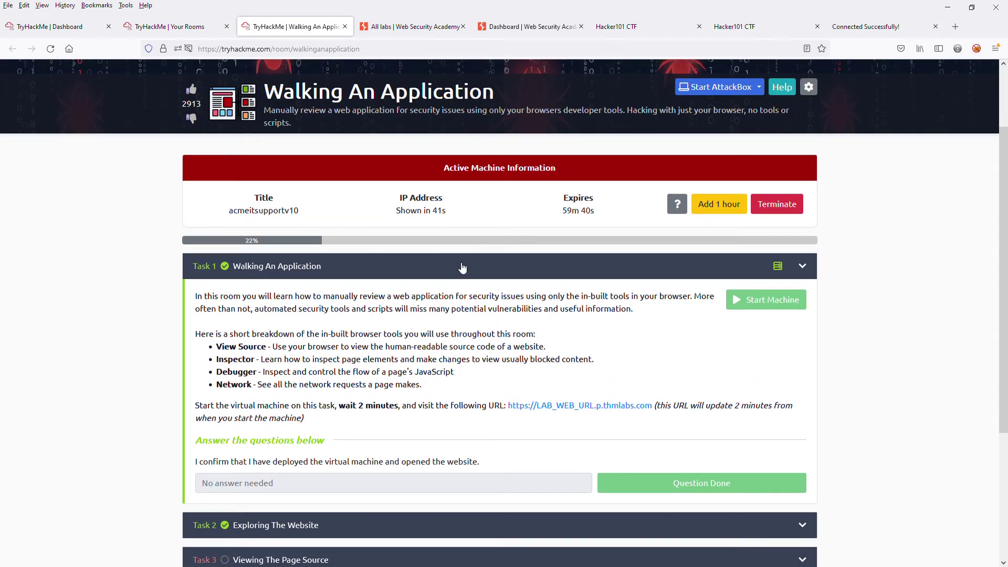
scroll(462, 267, "down", 3)
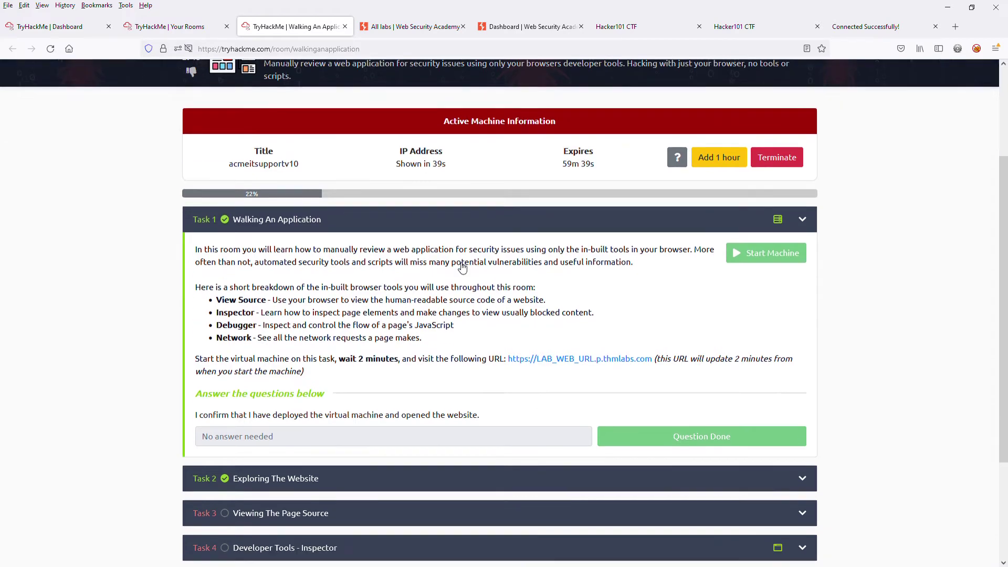
scroll(459, 267, "down", 1)
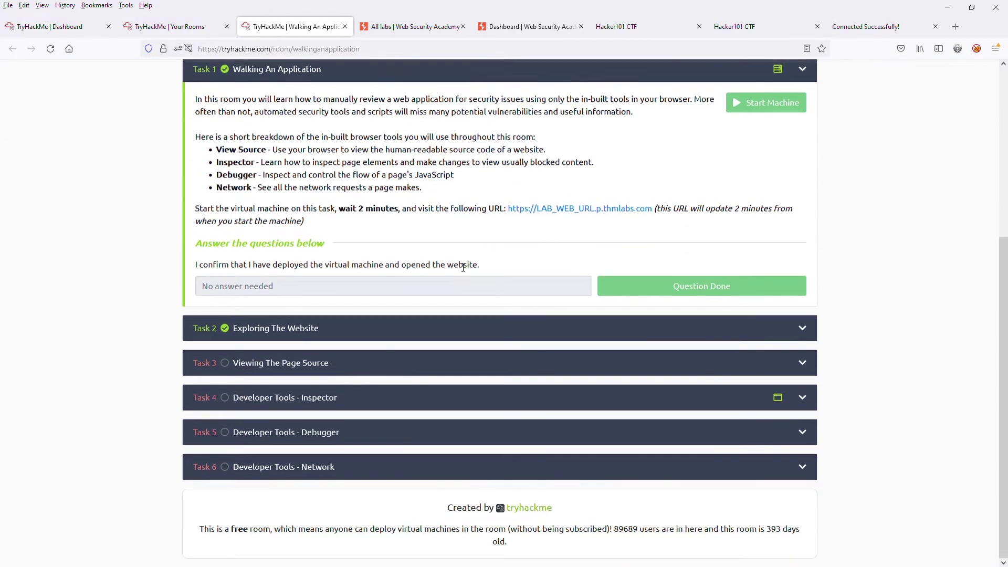
left_click(355, 329)
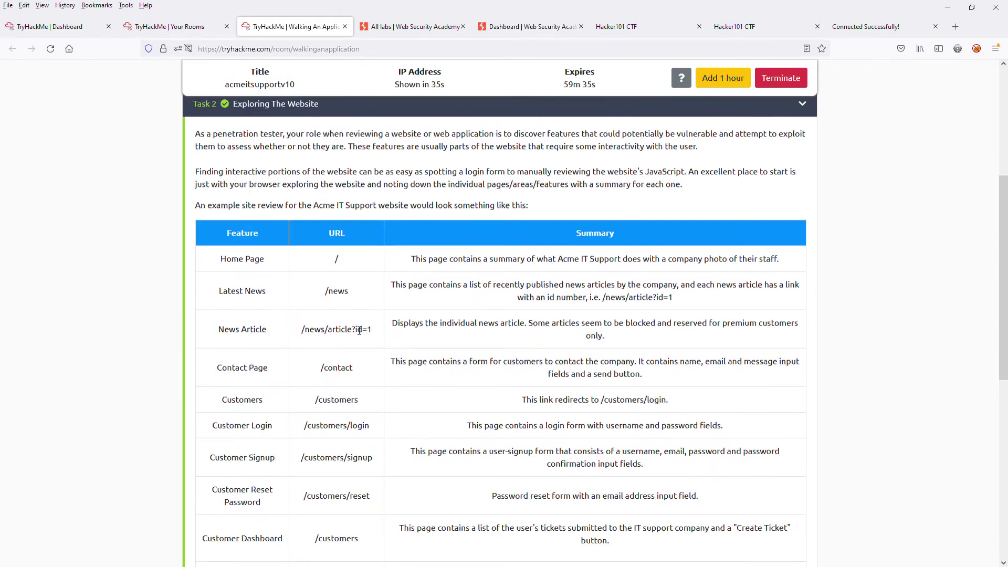
scroll(366, 320, "up", 3)
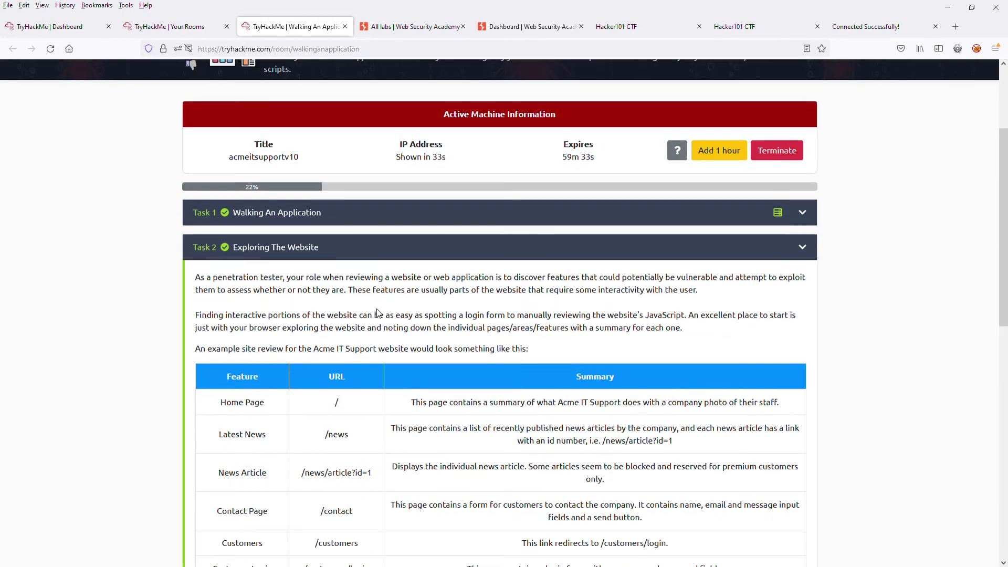
left_click(343, 223)
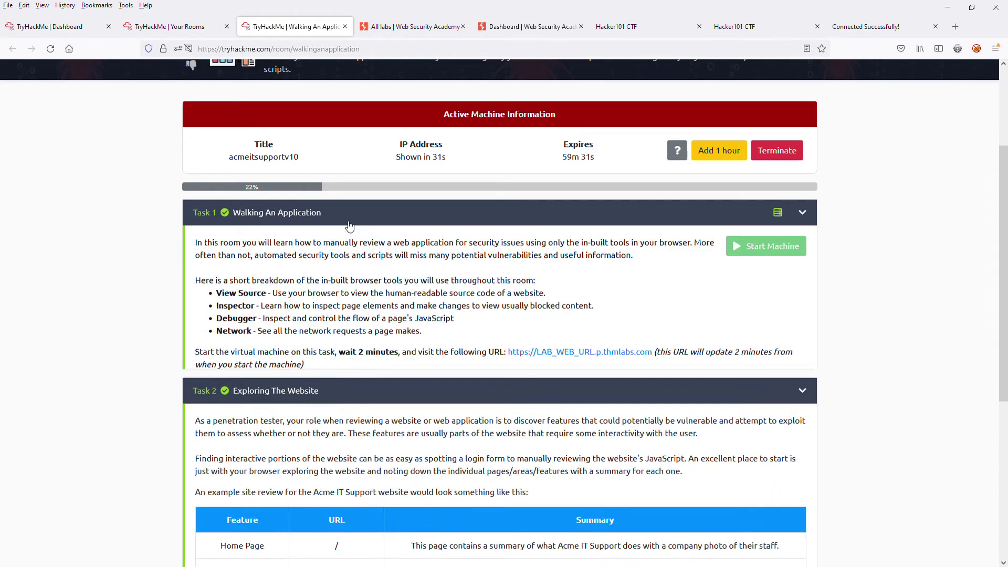
scroll(422, 296, "down", 3)
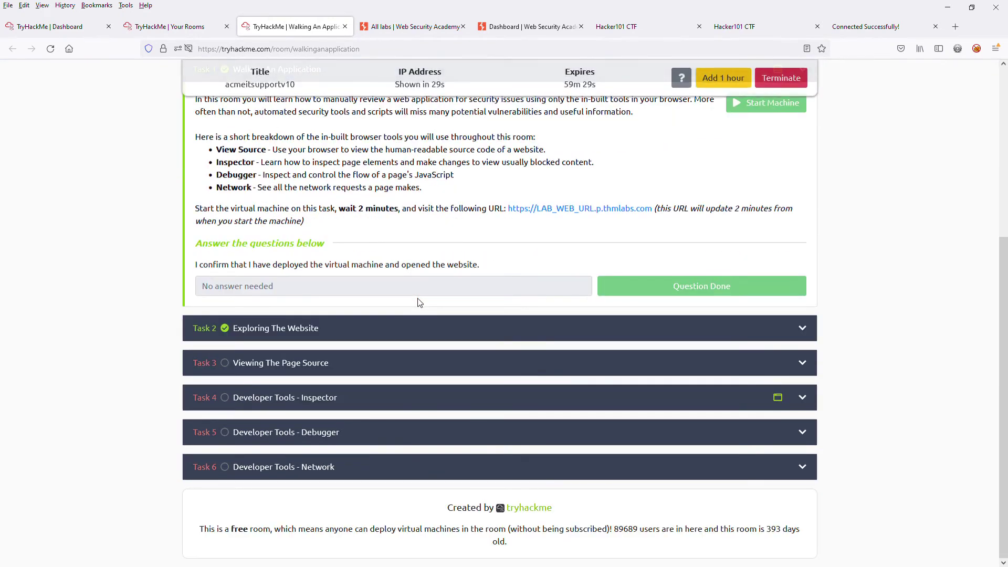
scroll(399, 312, "up", 6)
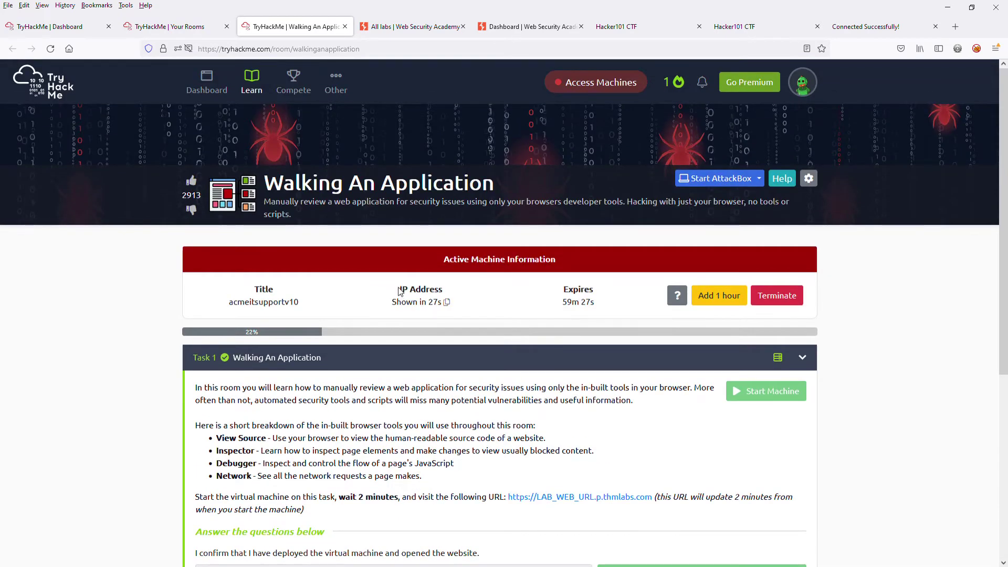
scroll(403, 292, "down", 3)
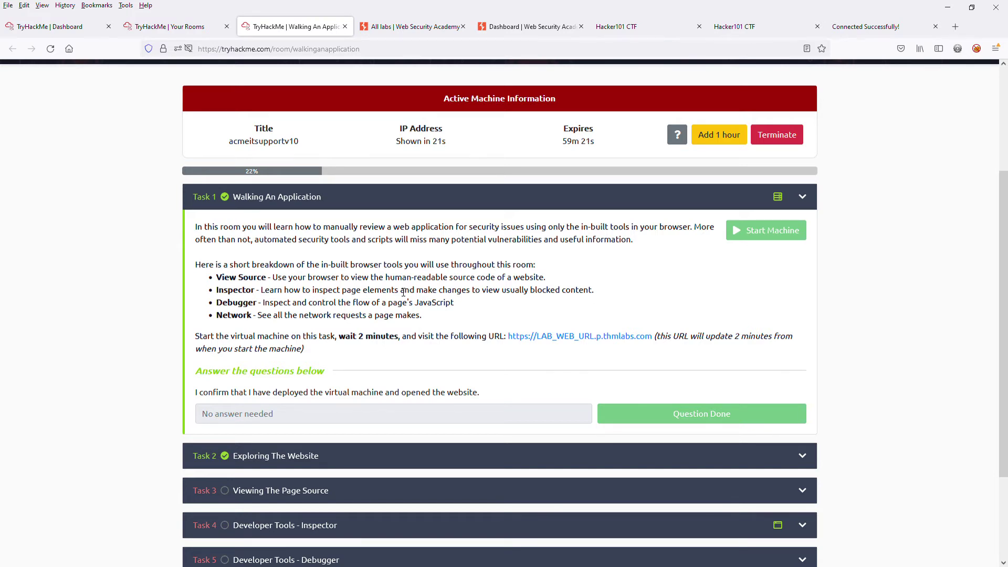
scroll(403, 291, "up", 1)
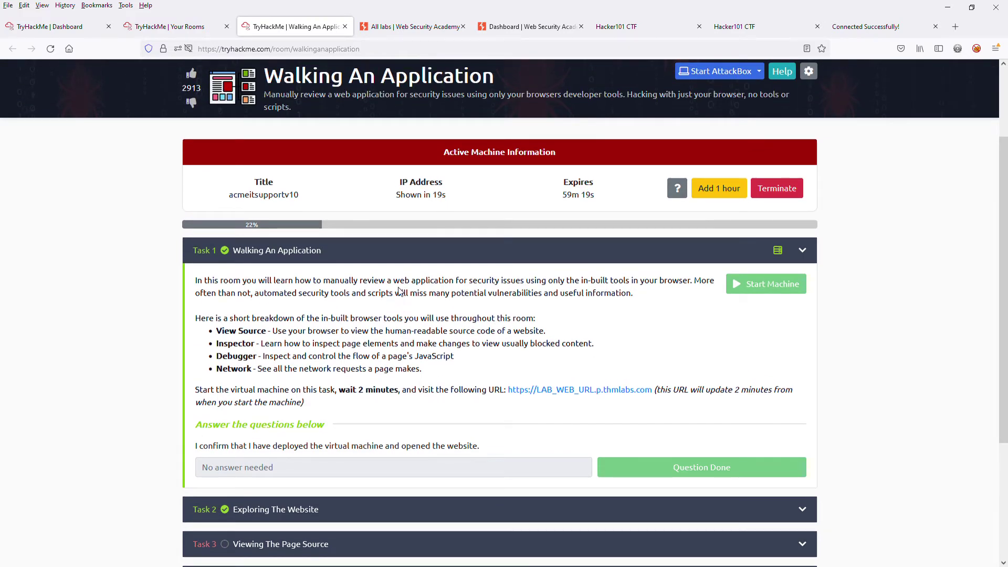
Refresh the My Rooms page, glance at the Dashboard, and return to the Walking An Application room for the machine's IP address
left_click(173, 26)
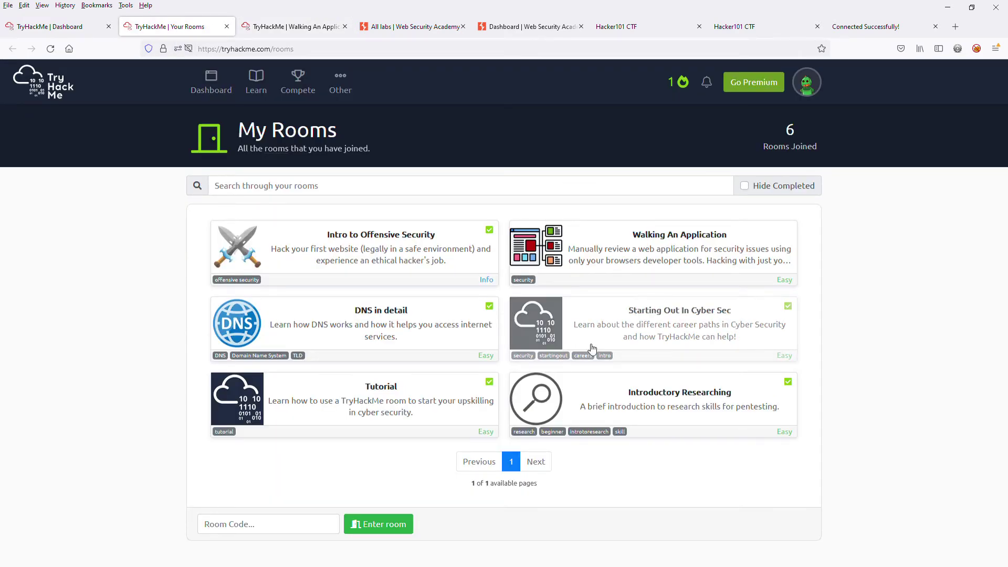
left_click(51, 49)
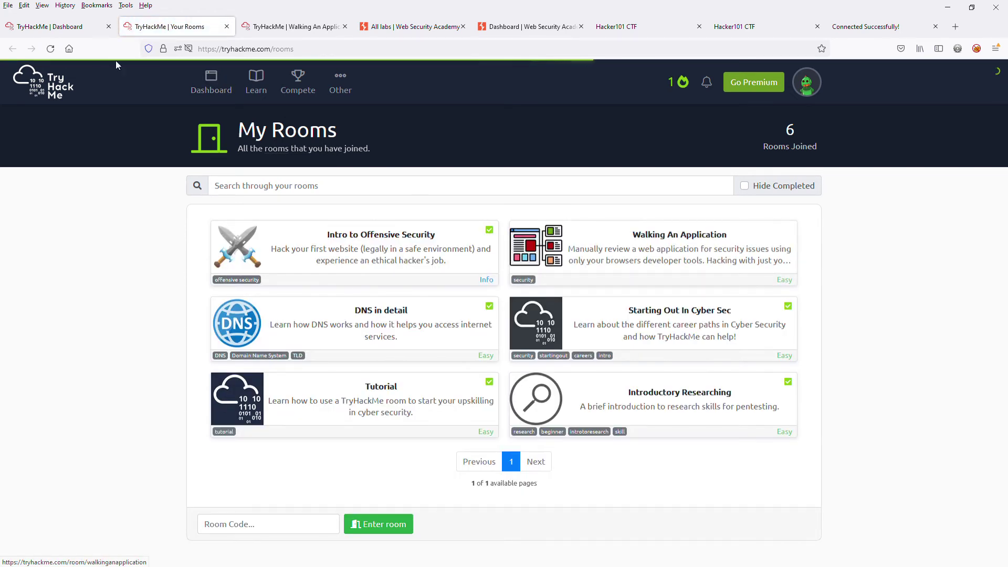
left_click(54, 27)
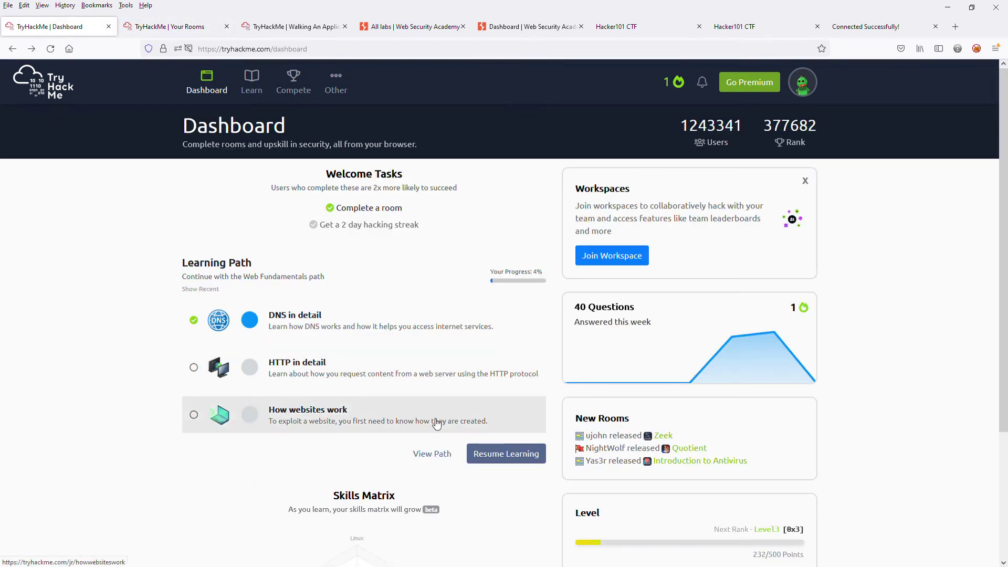
left_click(177, 28)
left_click(261, 27)
scroll(439, 455, "down", 4)
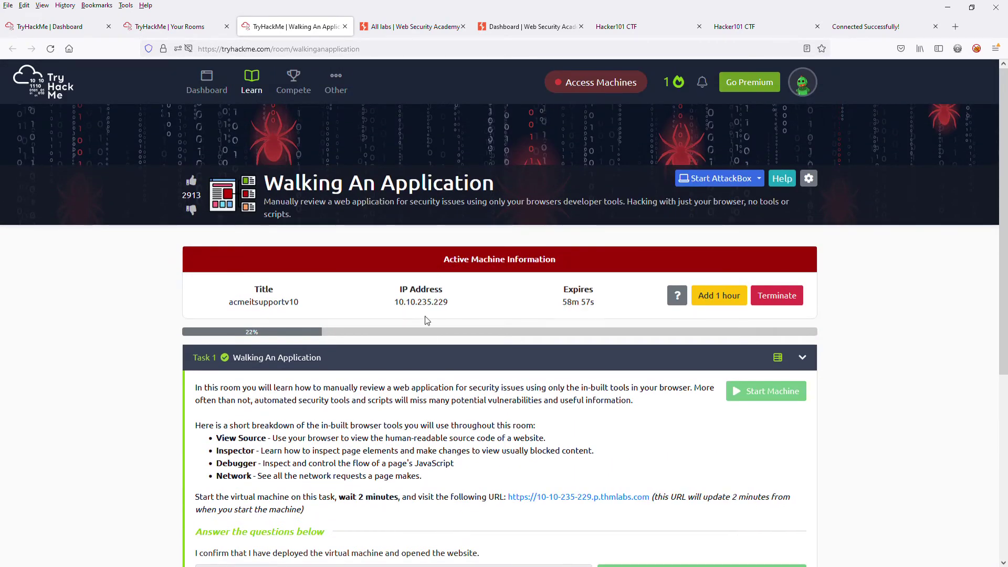
Load the machine's IP address 10.10.235.229 in the browser tab that holds the connection test page
mouse_move(441, 306)
left_click(842, 31)
left_click(298, 49)
key("Escape")
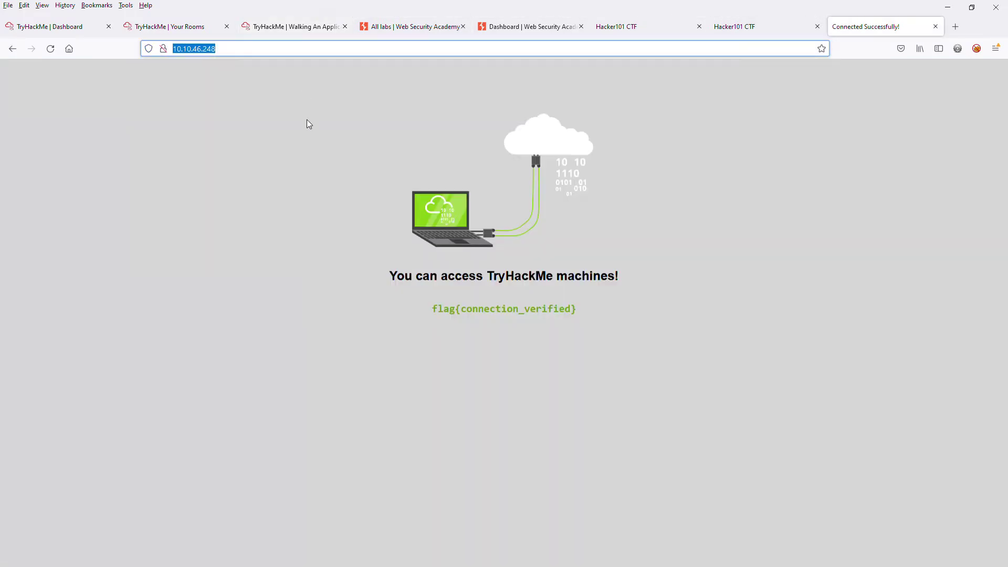
key("ctrl+v")
key("Return")
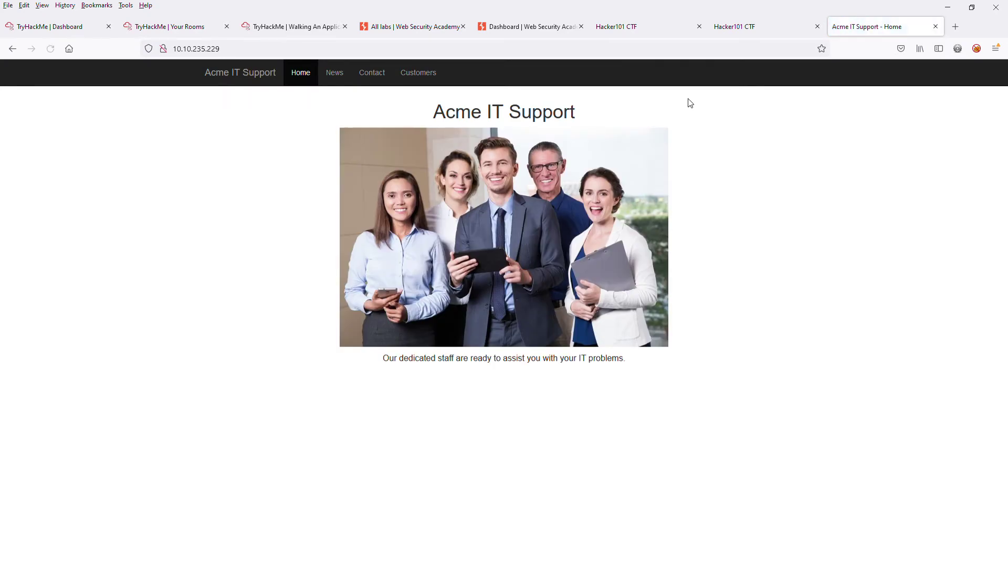
Move the Acme IT Support tab directly before the Walking An Application tab and switch to the My Rooms page
key("ctrl+shift+Page_Up")
key("ctrl+shift+Page_Up")
key("ctrl+shift+Page_Up")
key("ctrl+shift+Page_Up")
key("ctrl+shift+Page_Up")
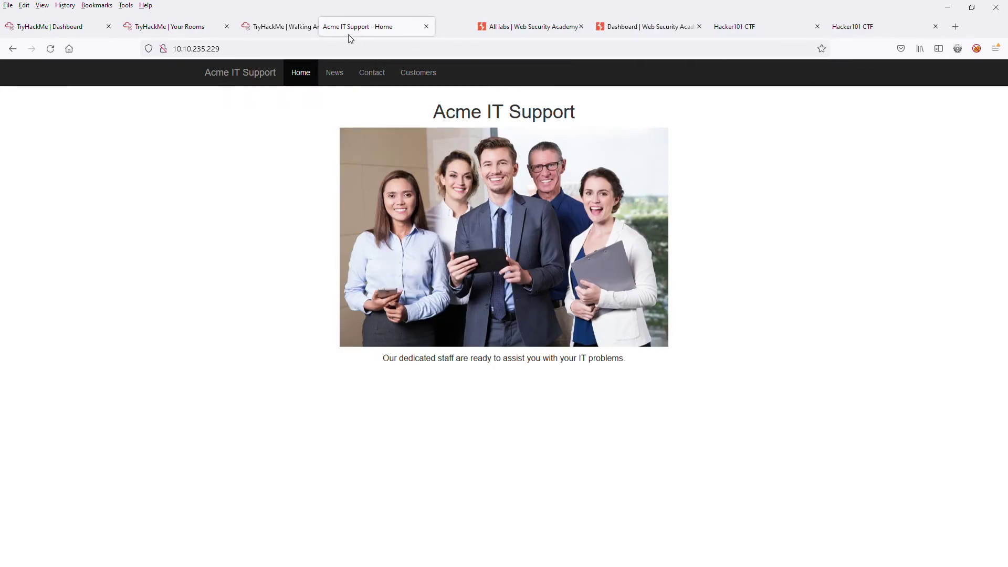
left_click(197, 36)
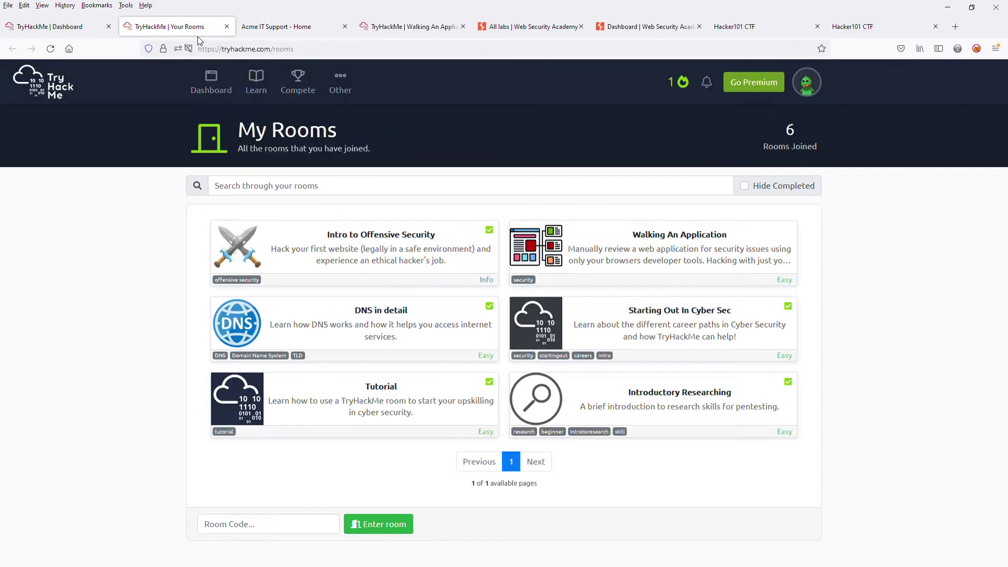
Expand the Viewing The Page Source task in the Walking An Application room and examine its instructions and flag questions
left_click(402, 24)
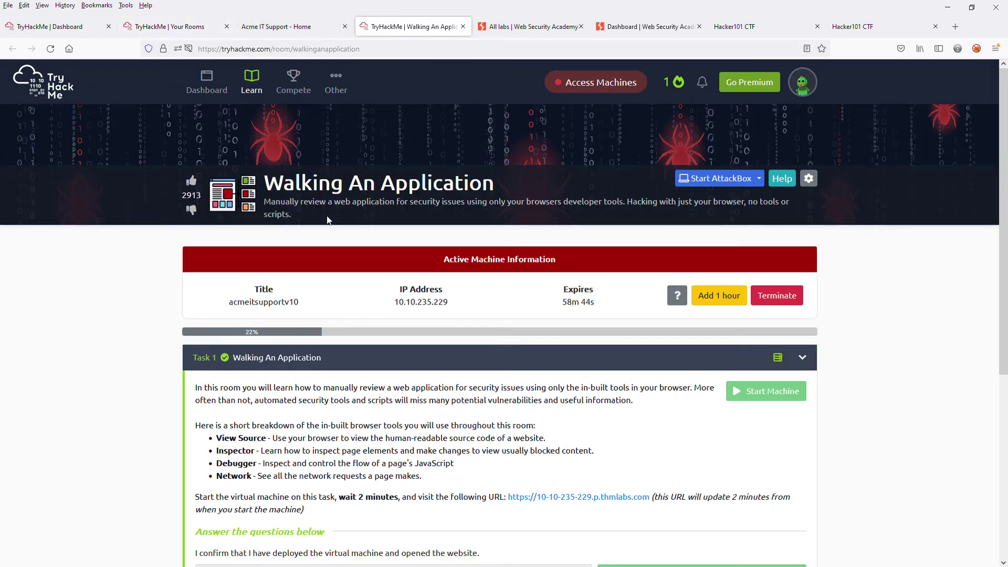
scroll(366, 464, "down", 5)
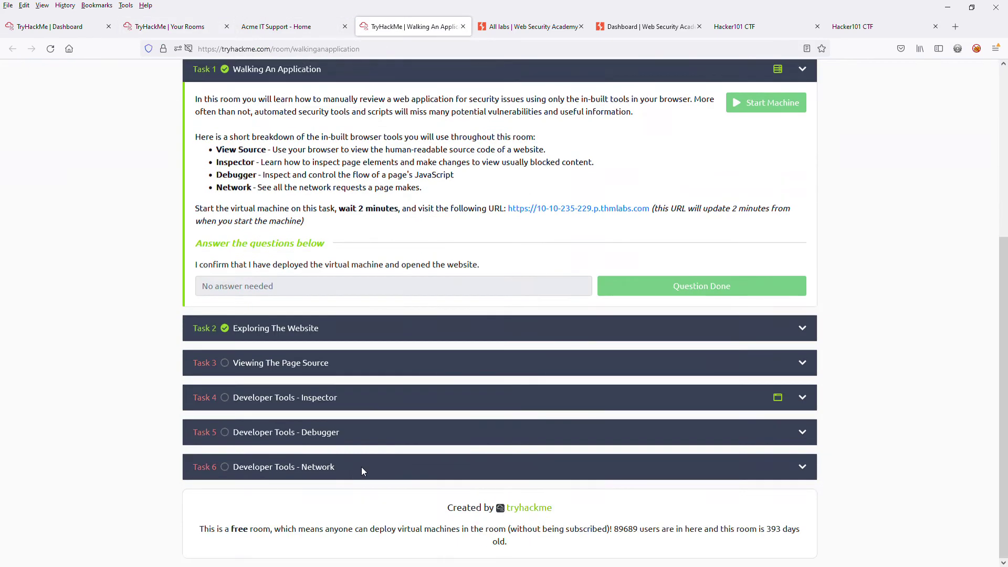
left_click(342, 366)
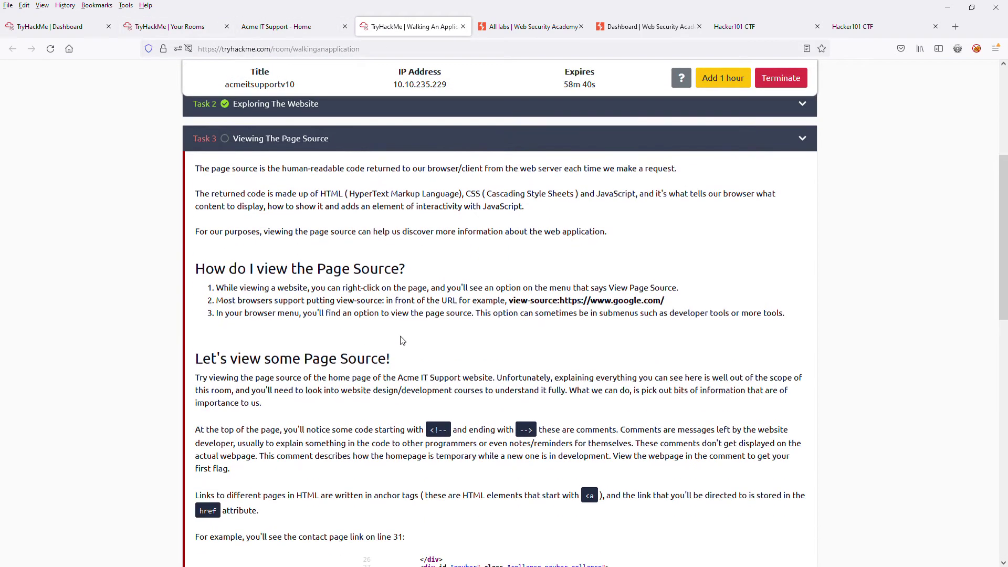
scroll(402, 340, "down", 10)
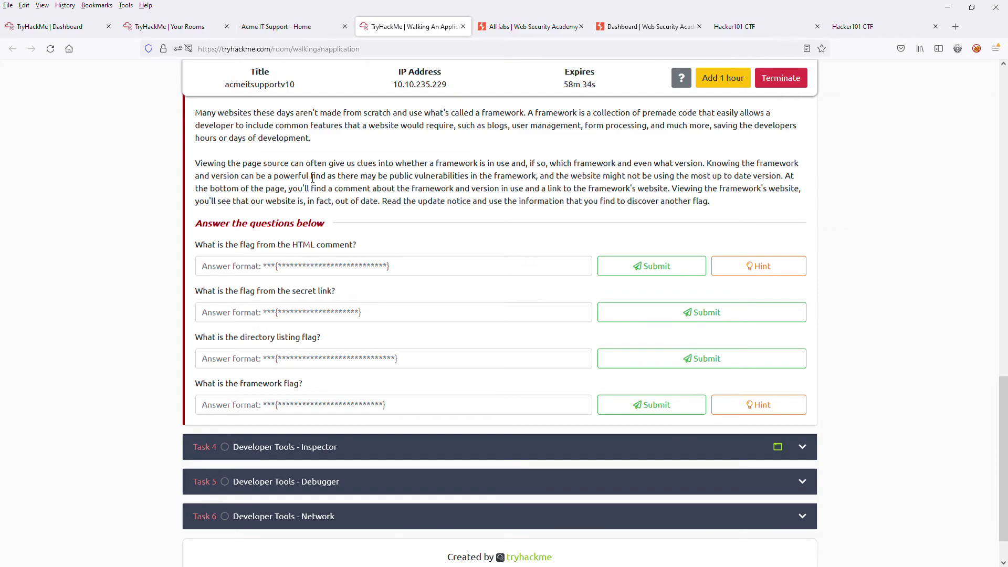
scroll(368, 310, "up", 7)
scroll(384, 323, "up", 6)
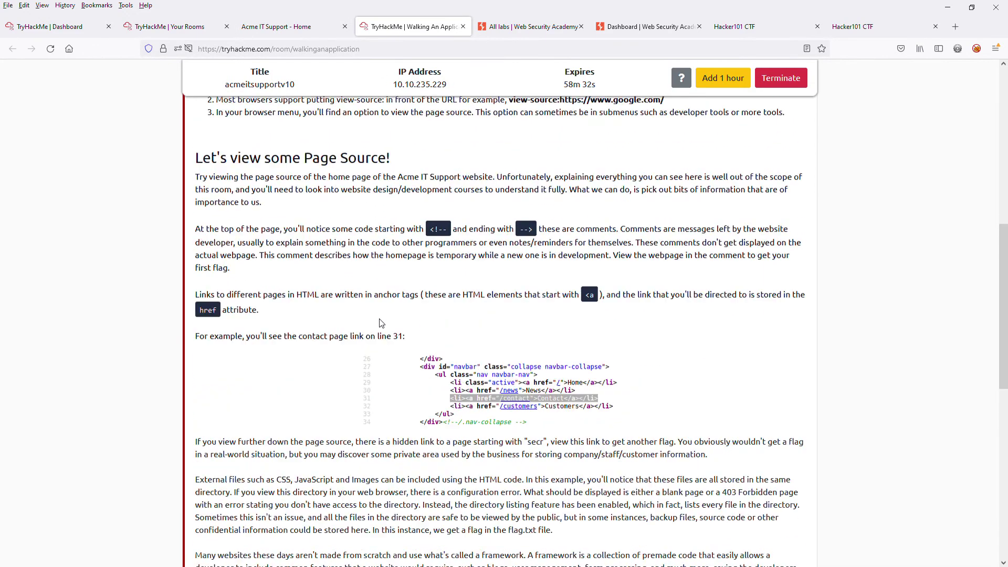
scroll(351, 331, "down", 4)
scroll(350, 332, "down", 8)
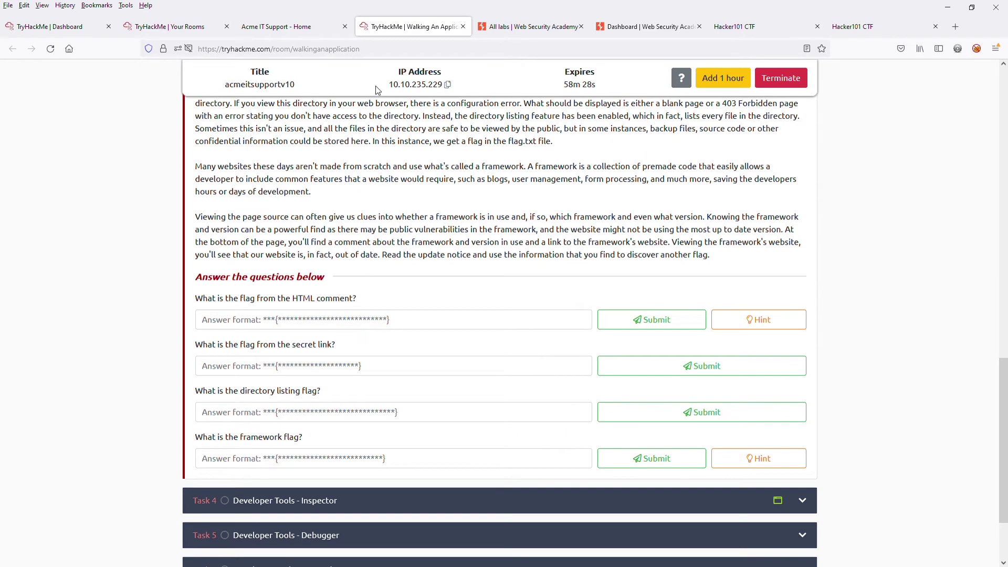
Open the page source of the Acme IT Support home page and compare it with the Task 3 instructions and questions
left_click(304, 28)
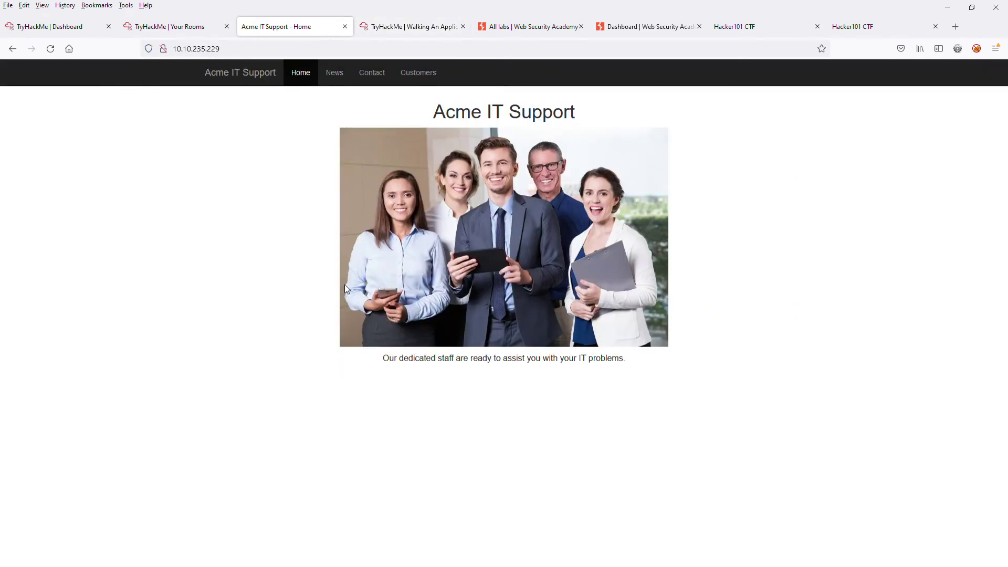
key("ctrl+u")
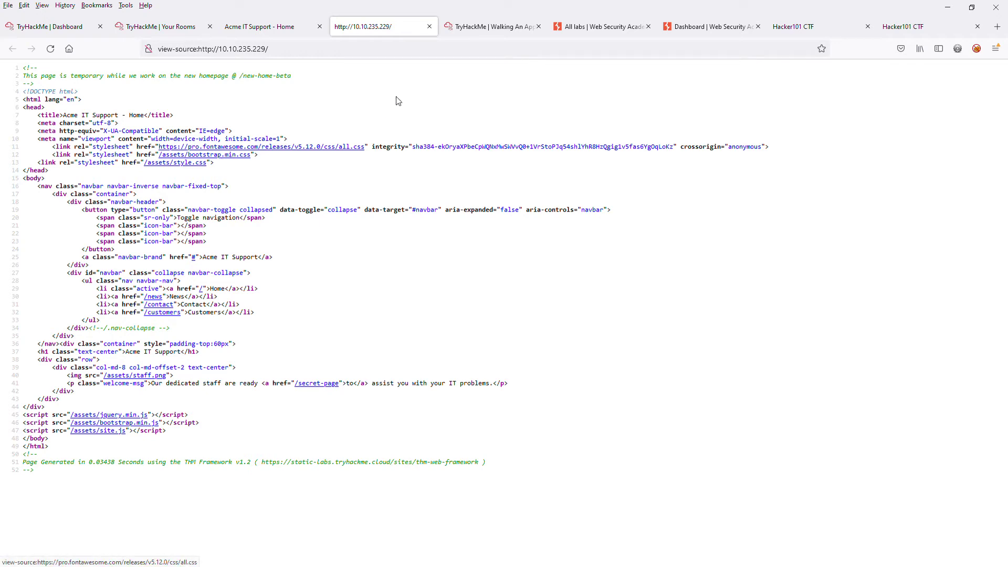
left_click(472, 31)
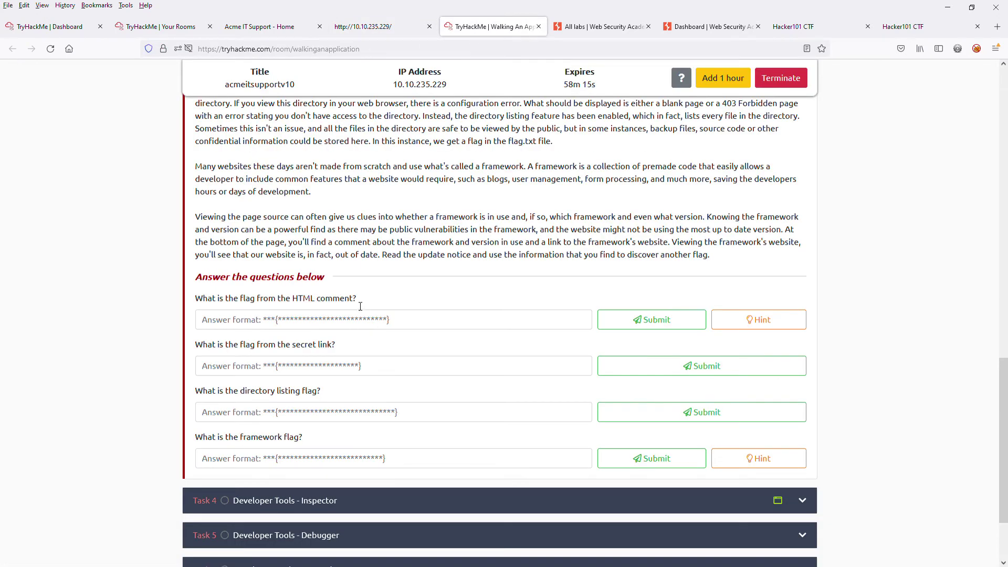
scroll(424, 306, "up", 6)
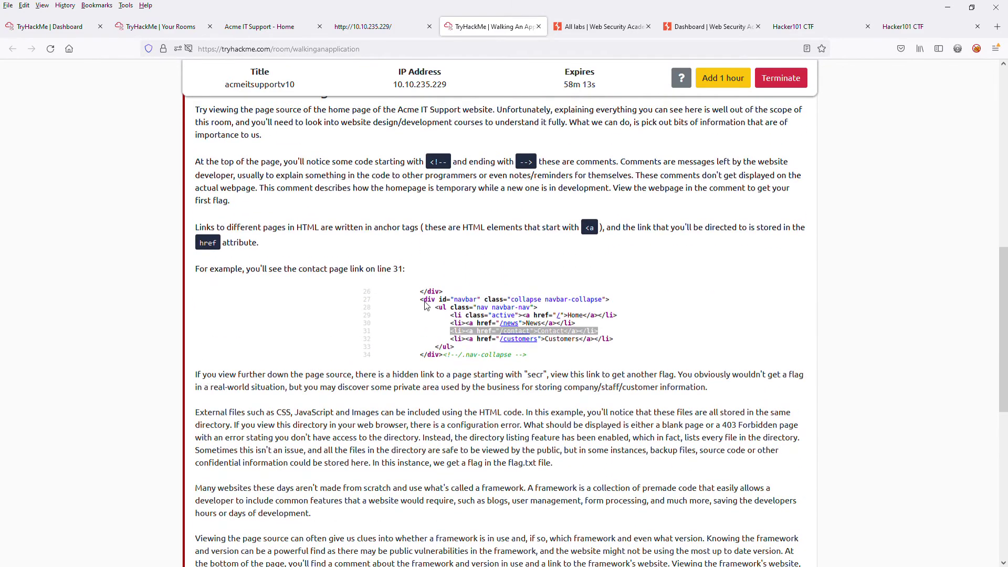
scroll(426, 305, "up", 4)
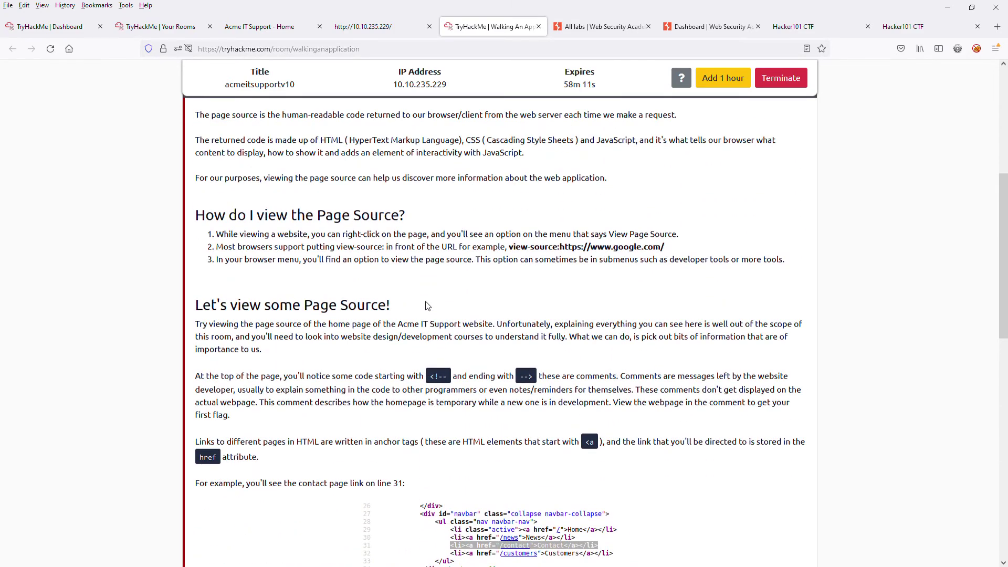
scroll(428, 305, "down", 7)
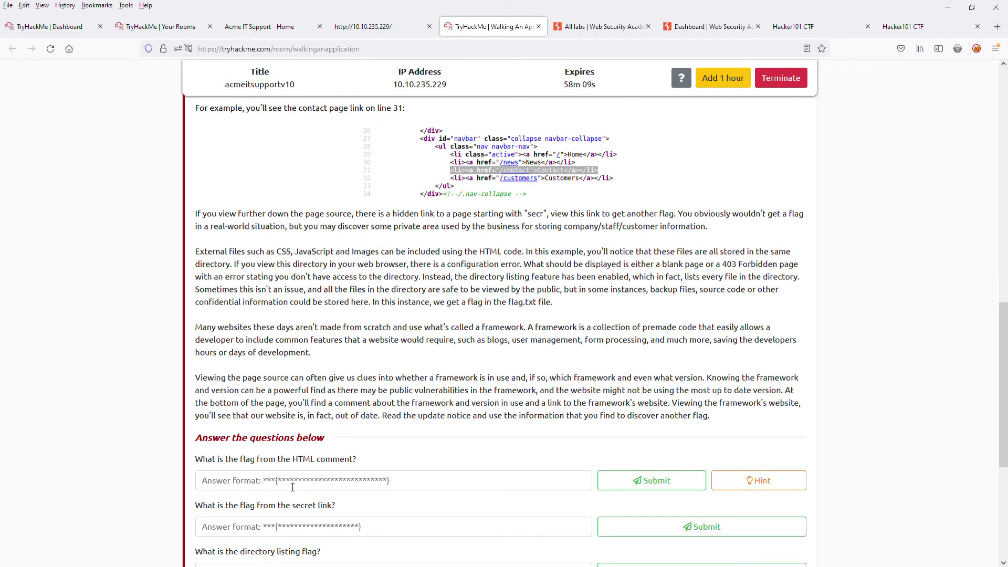
left_click(362, 27)
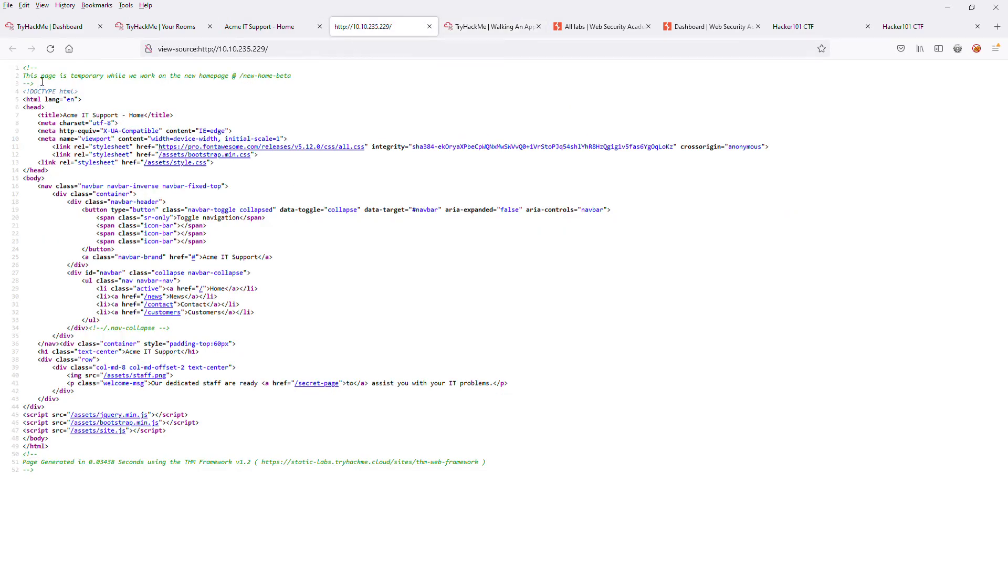
left_click(476, 31)
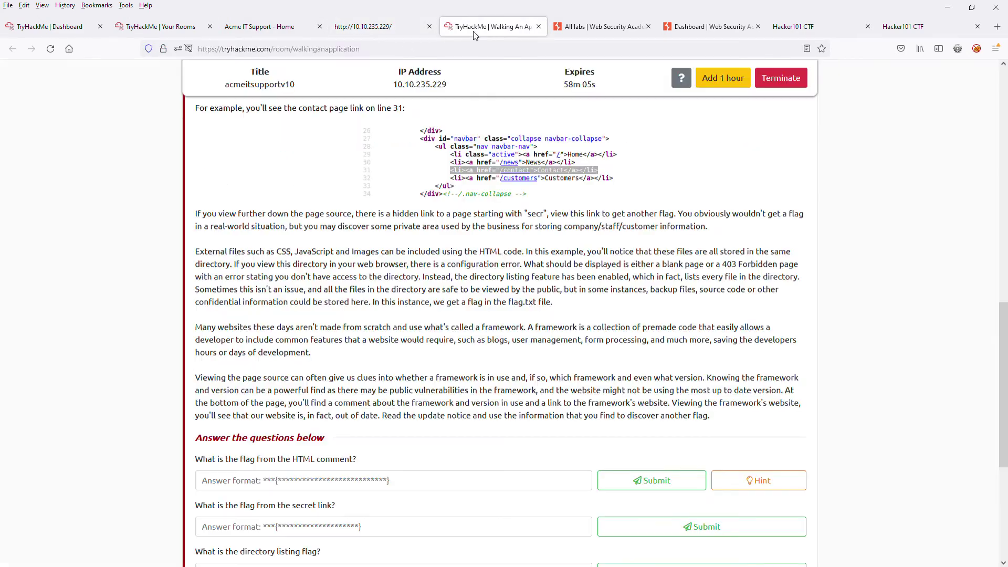
left_click(384, 28)
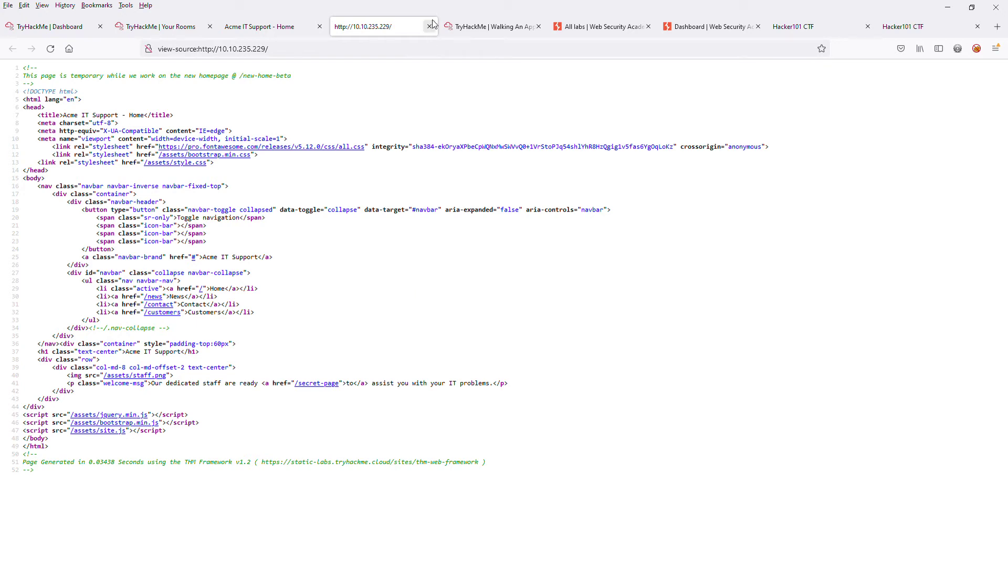
left_click(487, 27)
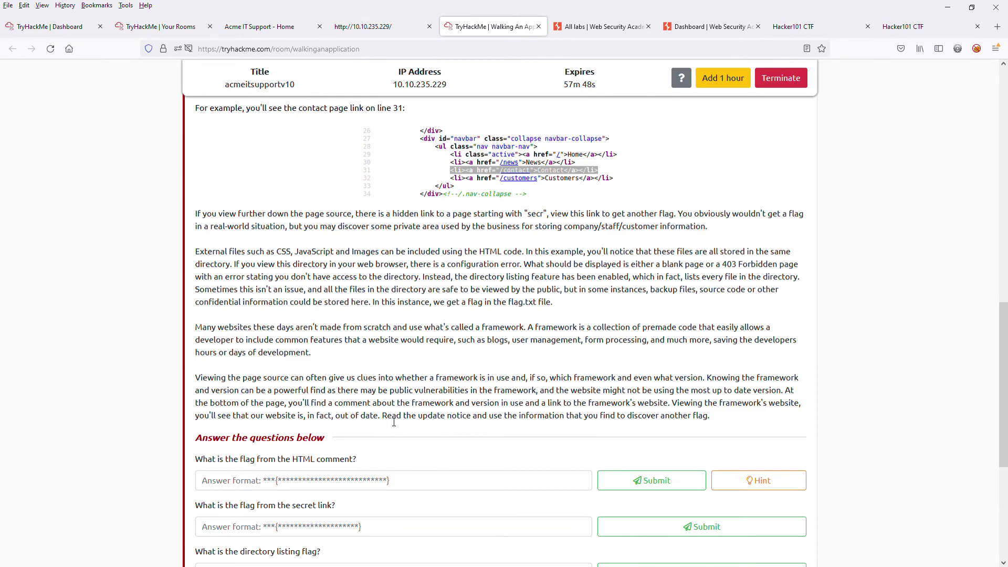
scroll(393, 421, "down", 3)
Copy the integrity hash of the Font Awesome stylesheet from the home page source
left_click(370, 26)
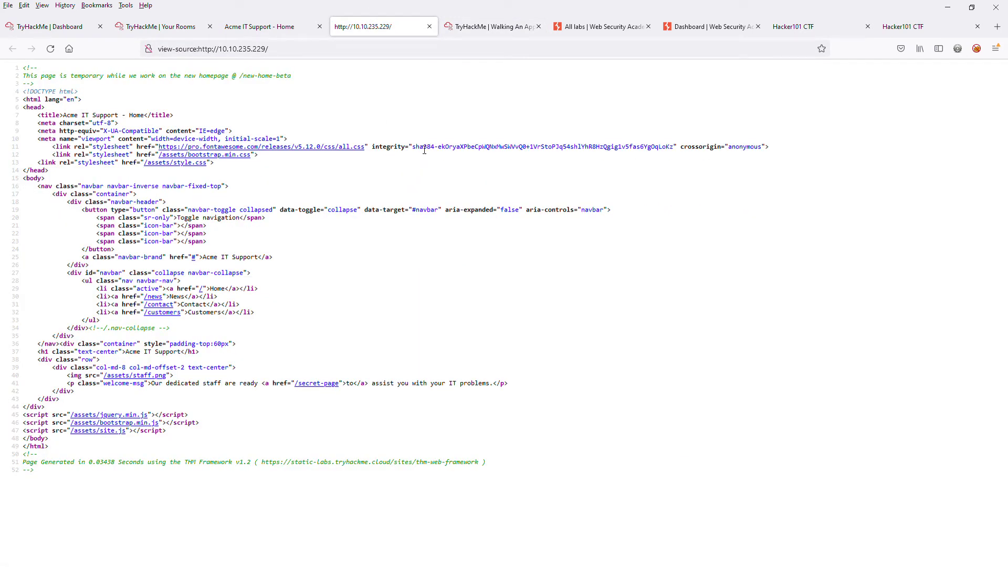
left_click_drag(417, 148, 676, 152)
key("ctrl+c")
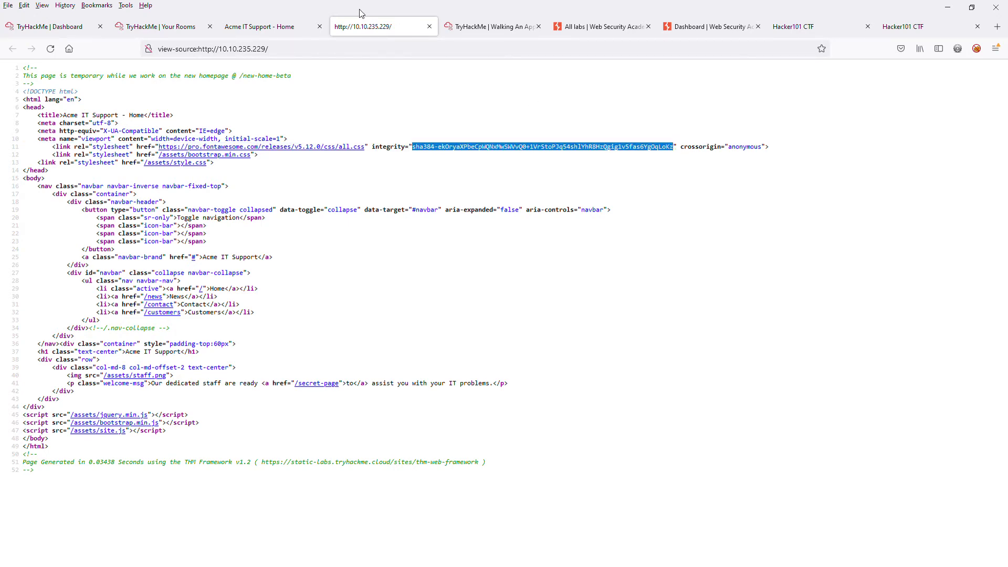
Try submitting the copied integrity hash as the secret link flag in Task 3, and clear the answer
left_click(262, 26)
left_click(160, 26)
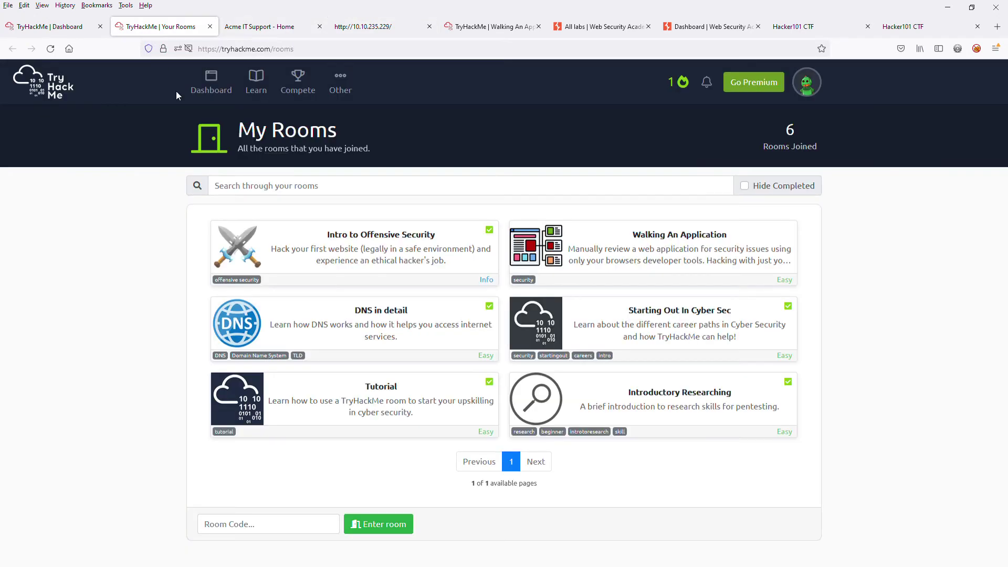
left_click(491, 27)
left_click(382, 366)
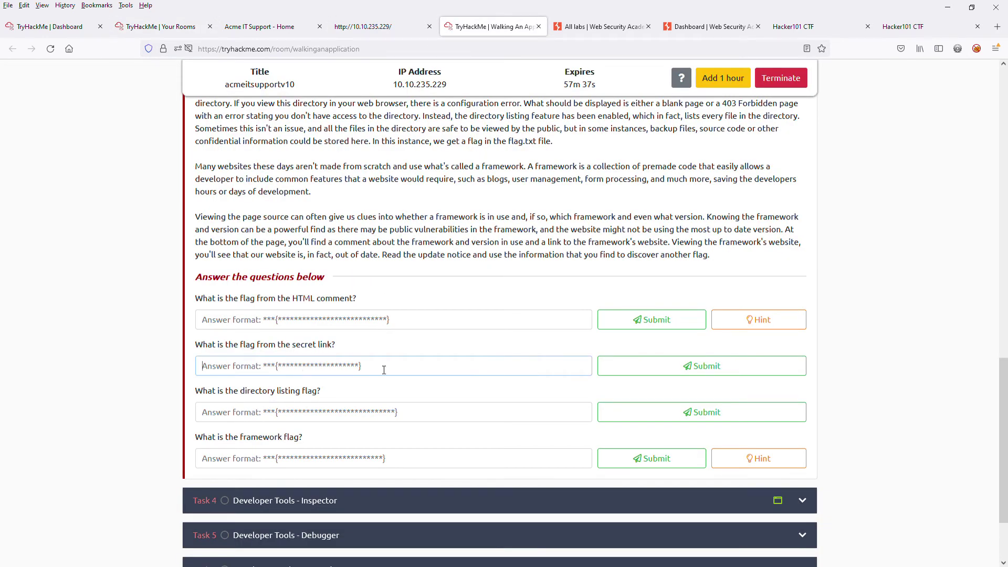
key("ctrl+v")
left_click(642, 365)
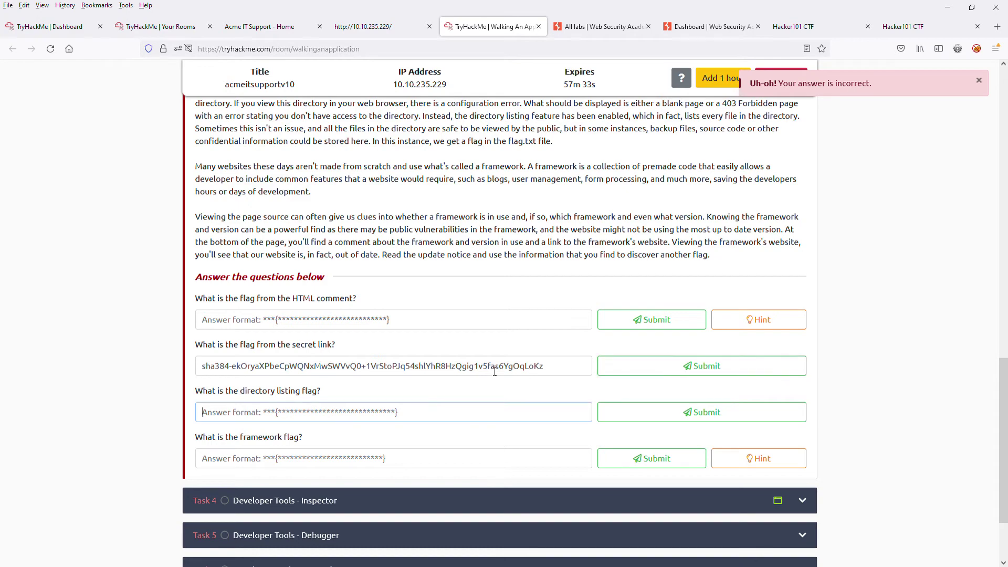
triple_click(538, 371)
key("BackSpace")
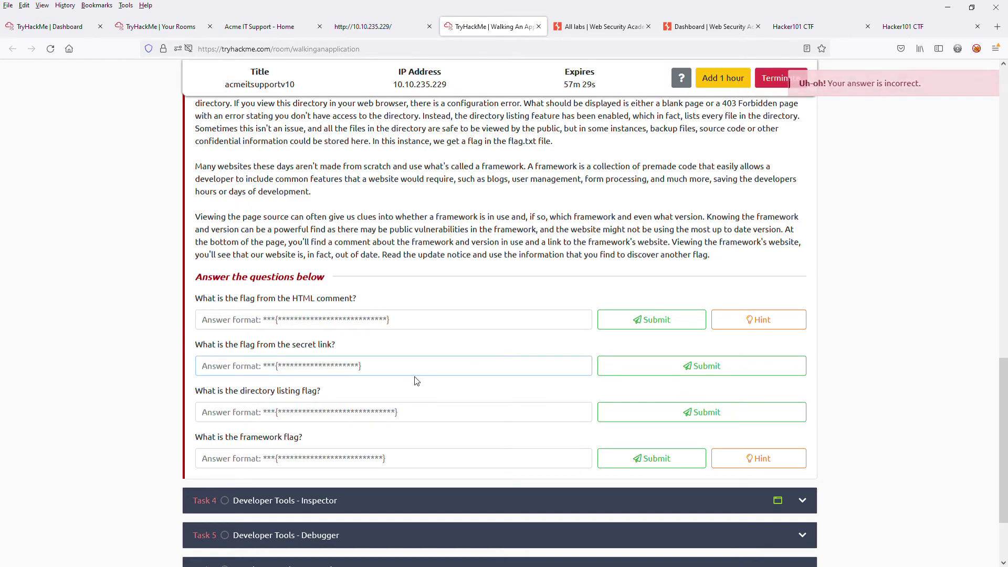
Reread the Task 3 page source instructions and the Task 2 site review table for clues about where the flags are
scroll(416, 380, "up", 2)
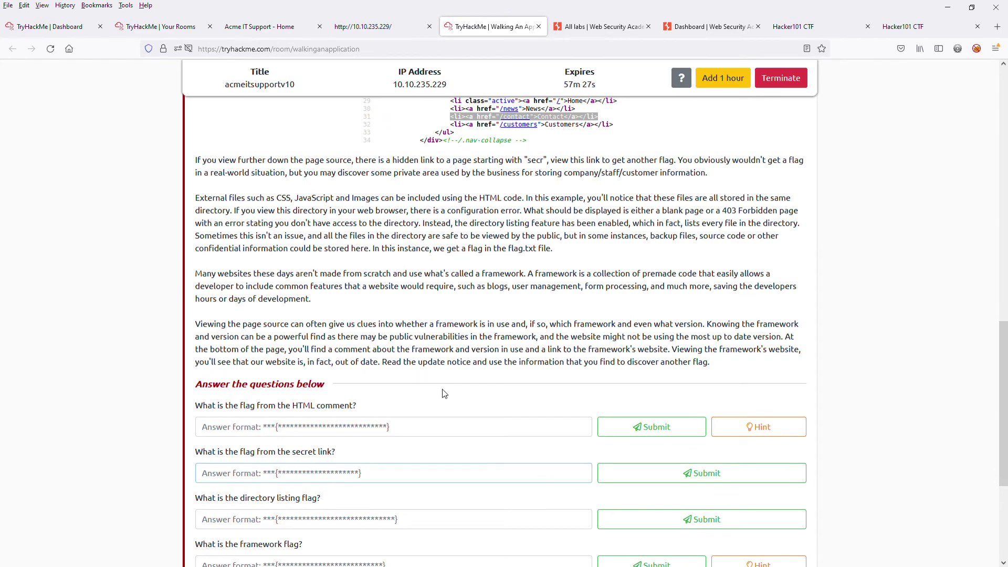
scroll(450, 389, "up", 5)
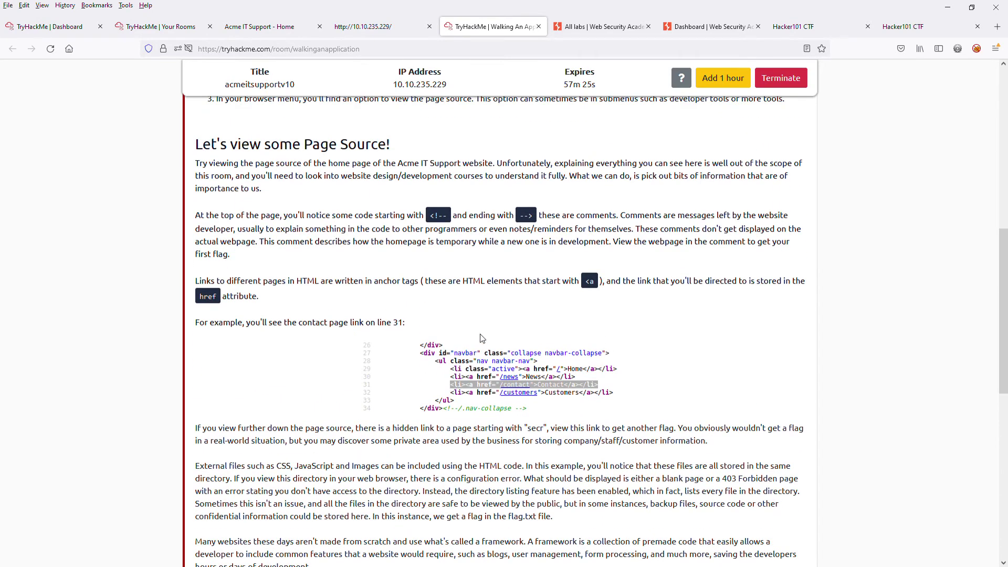
scroll(467, 325, "up", 2)
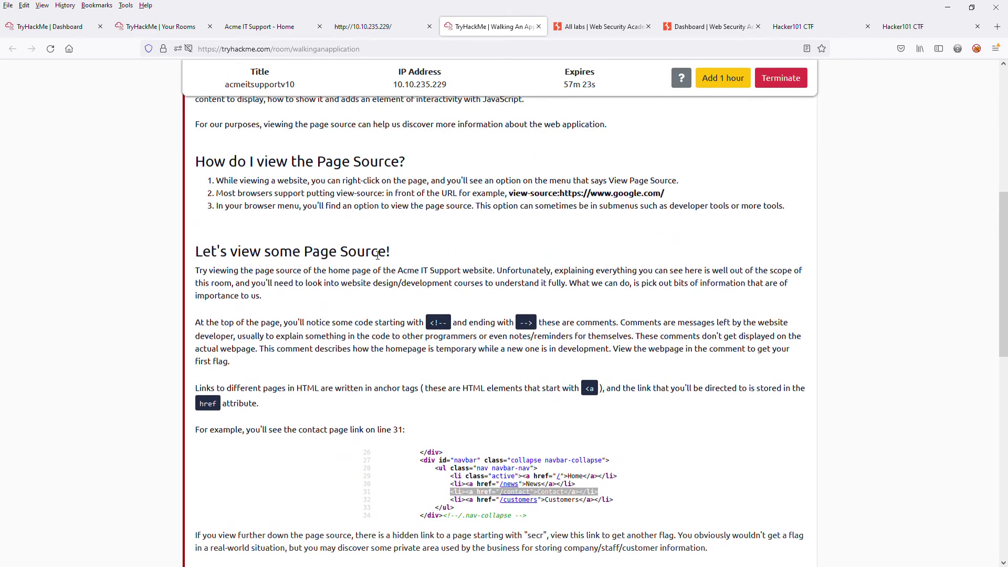
scroll(378, 255, "up", 2)
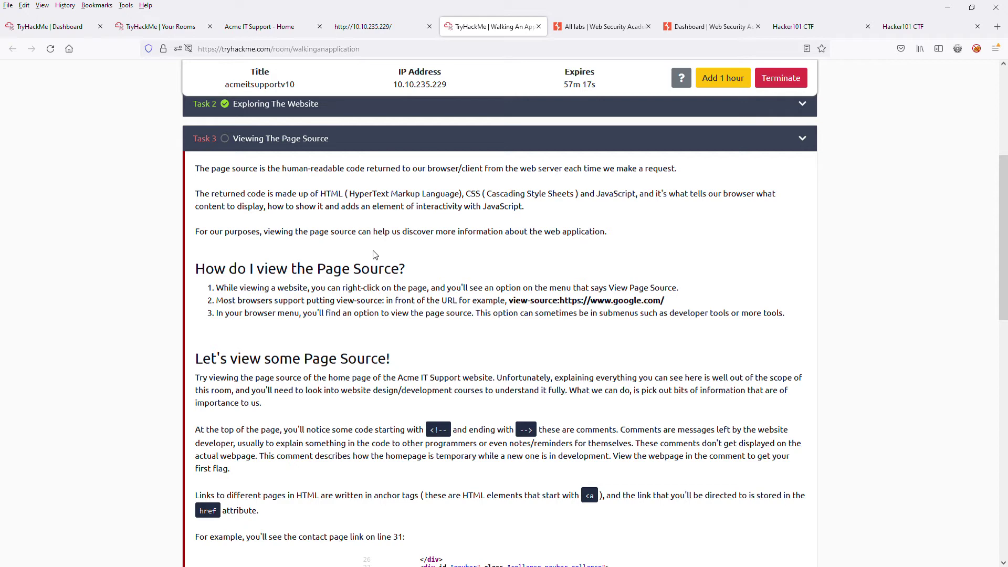
scroll(374, 255, "up", 1)
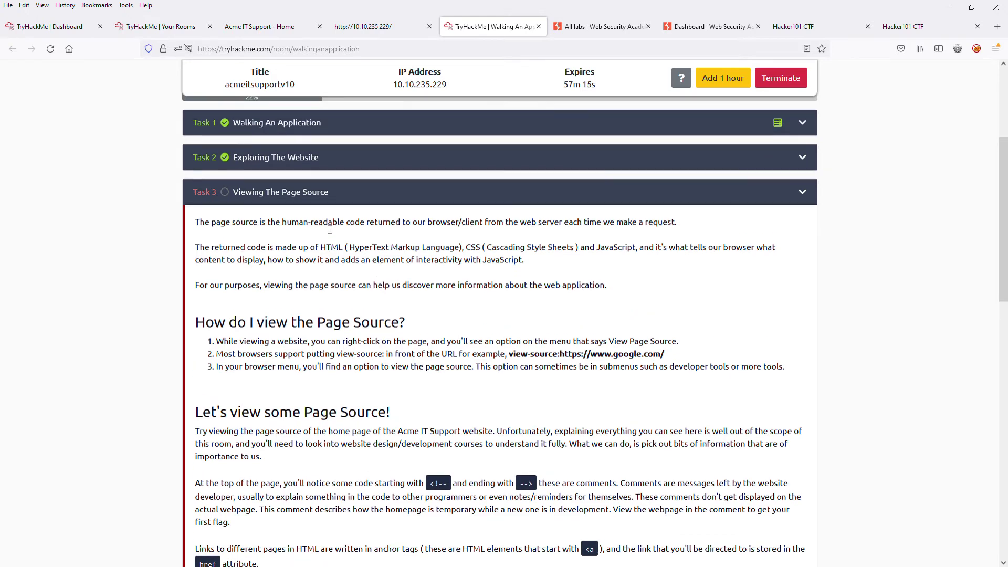
left_click(316, 158)
scroll(380, 325, "down", 3)
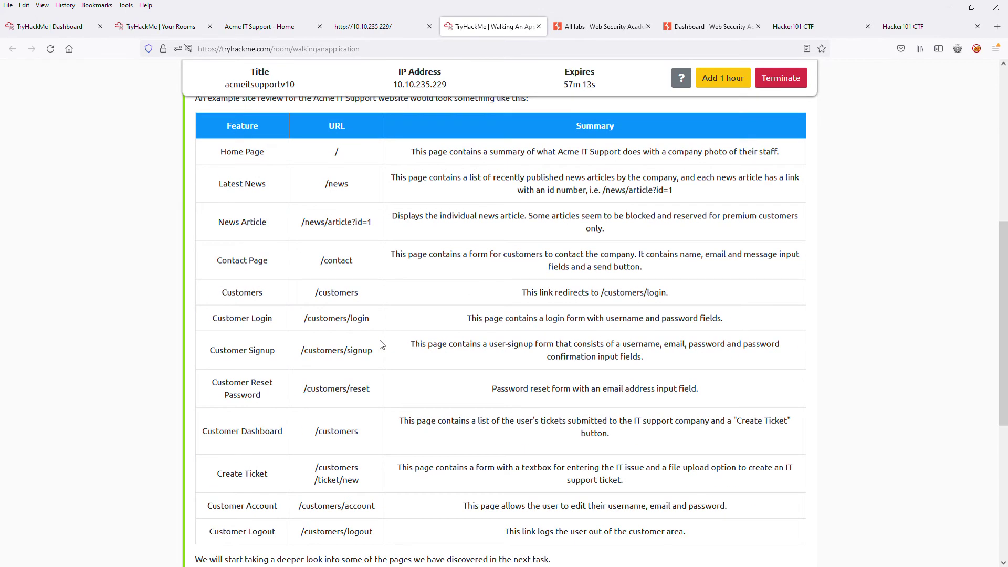
scroll(381, 345, "down", 6)
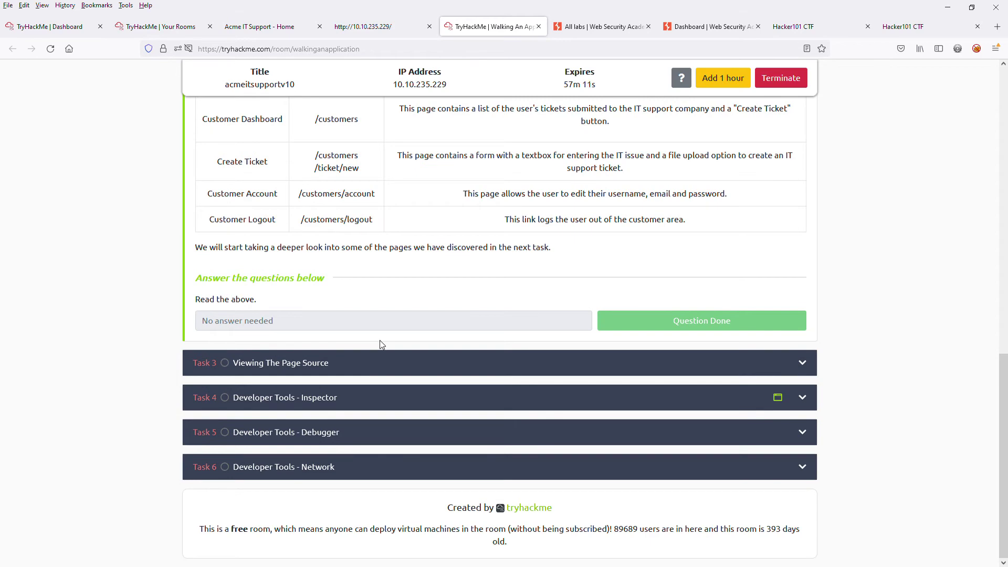
left_click(333, 367)
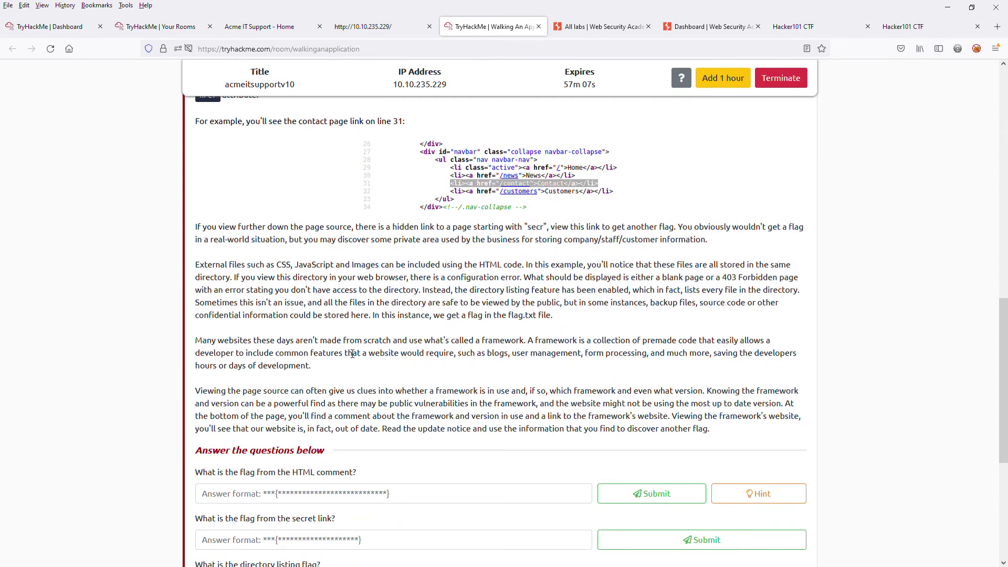
scroll(352, 353, "up", 2)
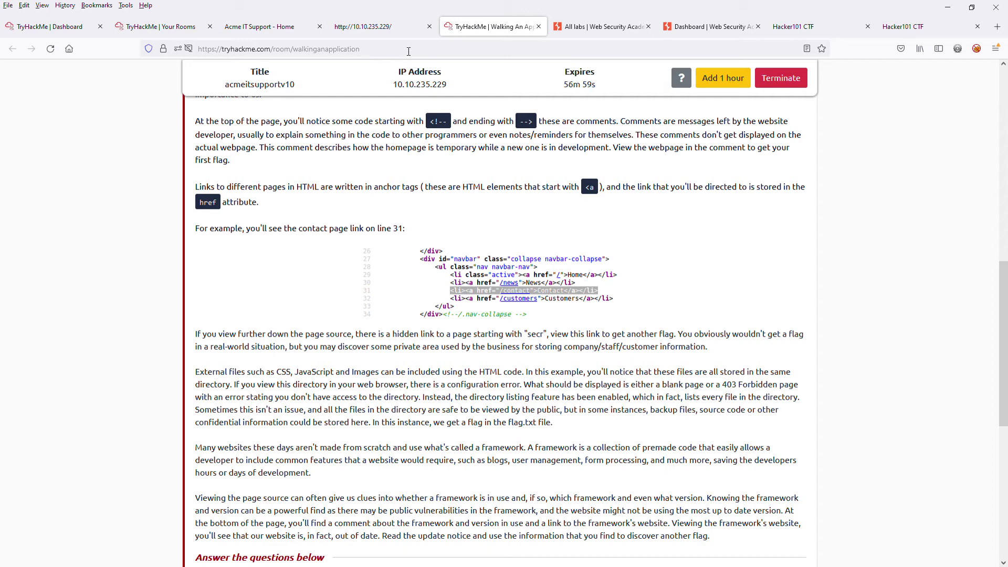
Find "secr" in the home page source and open the /secret-page link in a new tab
left_click(401, 28)
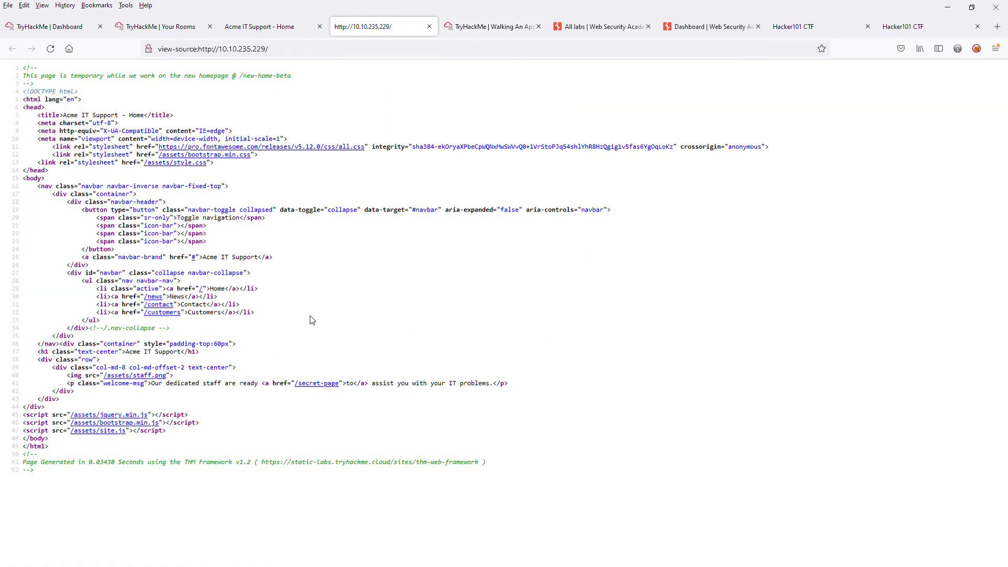
key("ctrl+f")
type("secr")
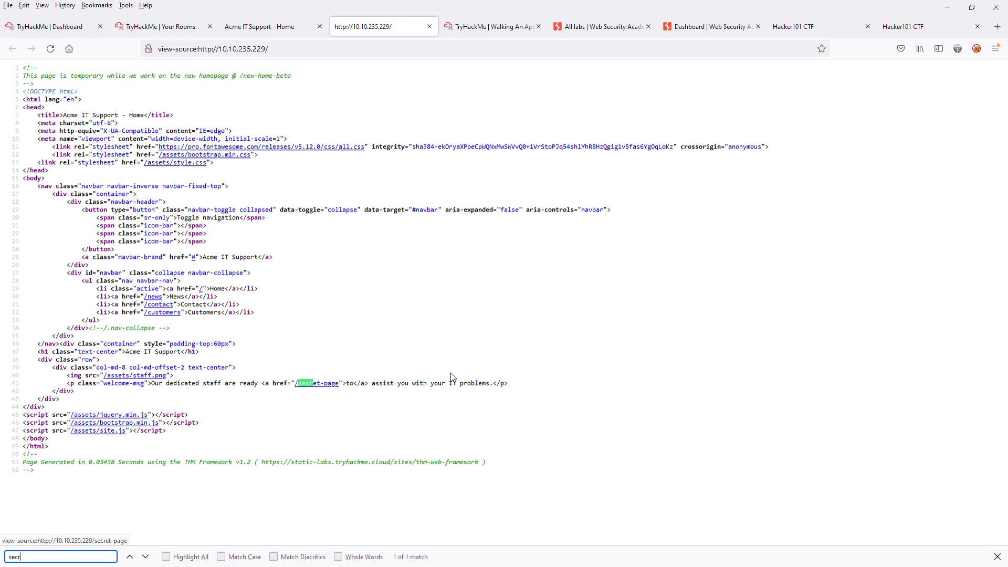
middle_click(317, 384)
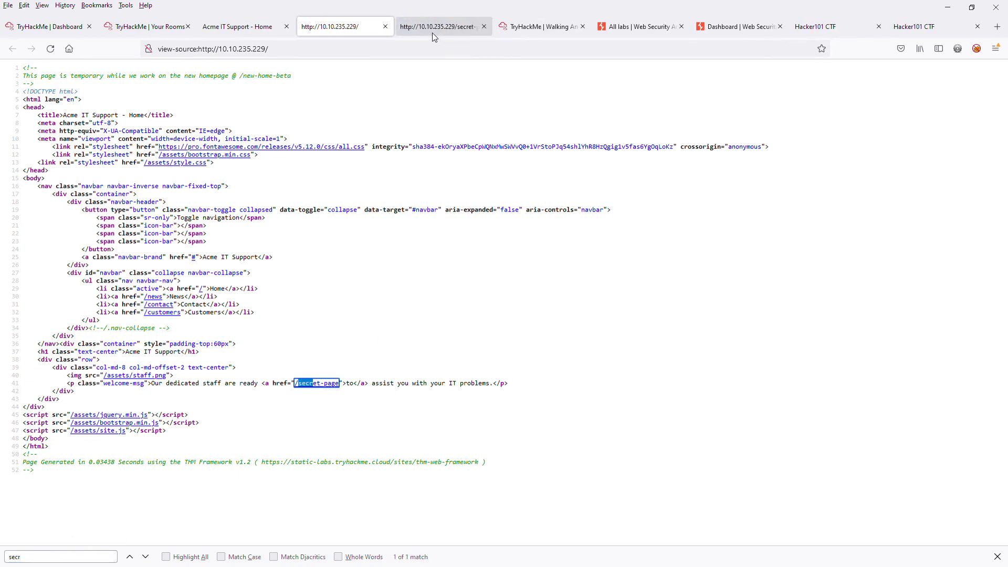
left_click(433, 33)
Select and copy the whole flag line in the source of the /secret-page tab
left_click_drag(127, 71, 11, 76)
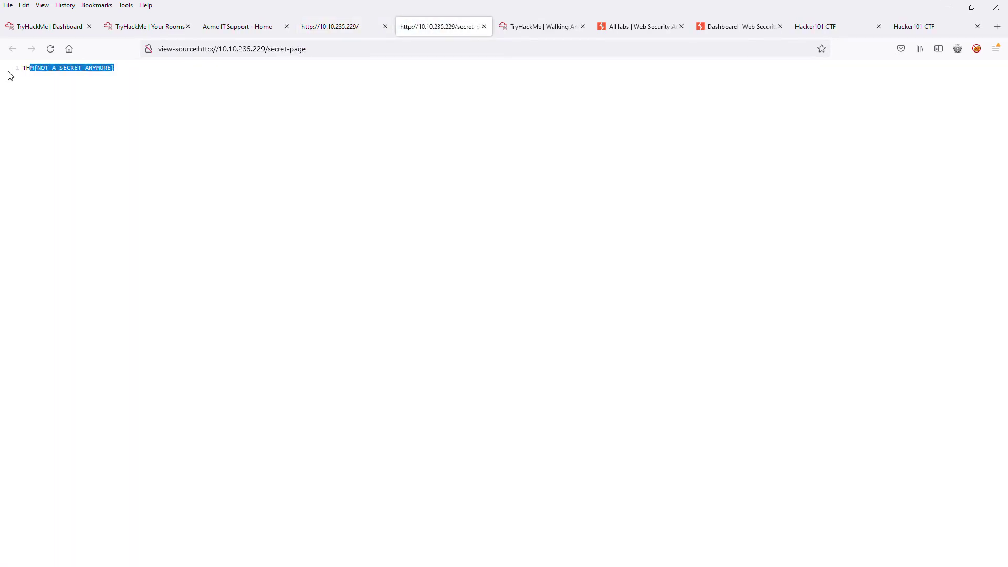
left_click(36, 74)
triple_click(49, 74)
key("ctrl+c")
Submit THM{NOT_A_SECRET_ANYMORE} as the answer for the secret link flag in Task 3 of the Walking An Application room
left_click(247, 33)
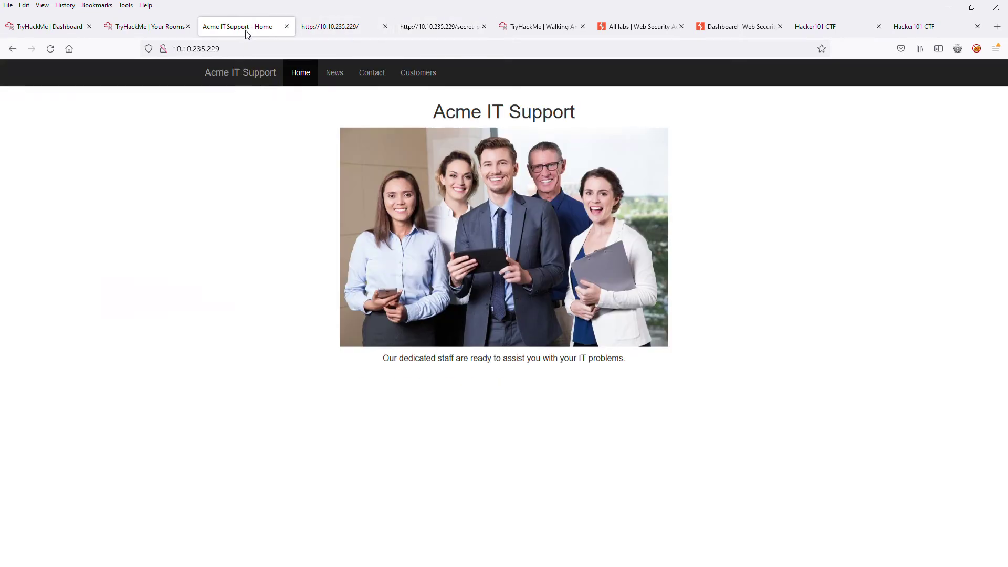
left_click(541, 26)
left_click(438, 27)
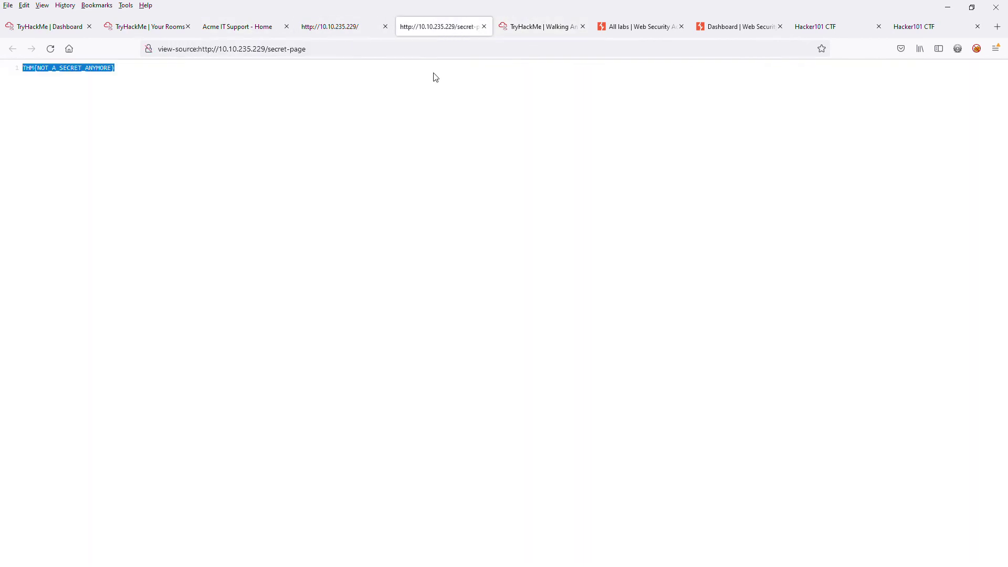
left_click(558, 27)
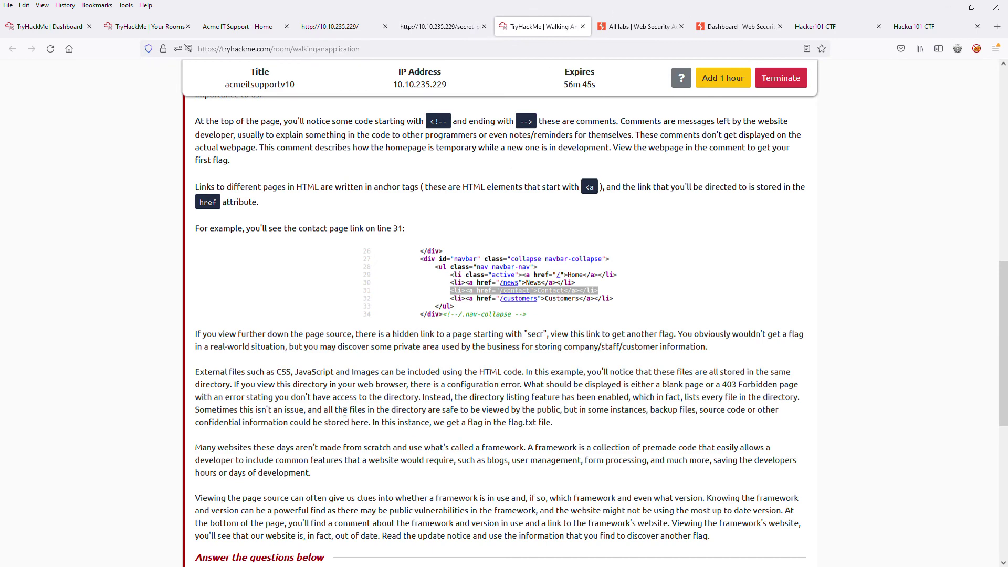
scroll(344, 412, "down", 7)
left_click(383, 264)
key("ctrl+v")
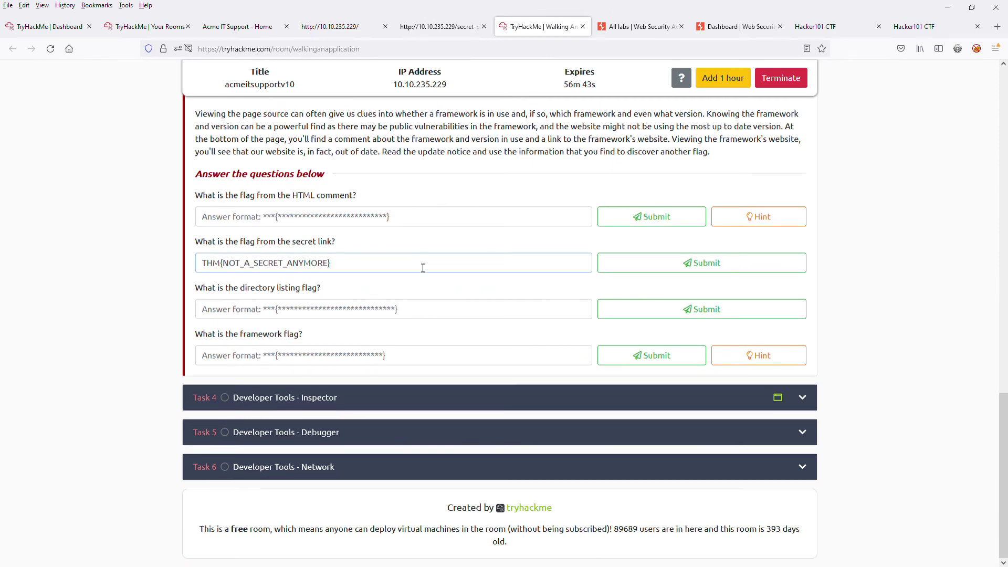
left_click(603, 264)
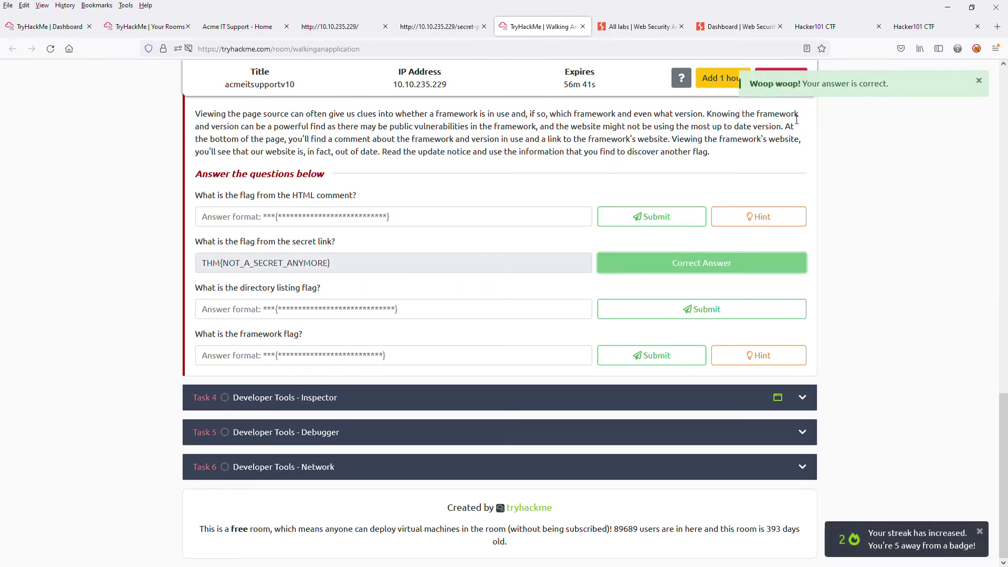
Reread the Task 3 page source instructions for clues on finding the HTML comment flag
left_click(442, 31)
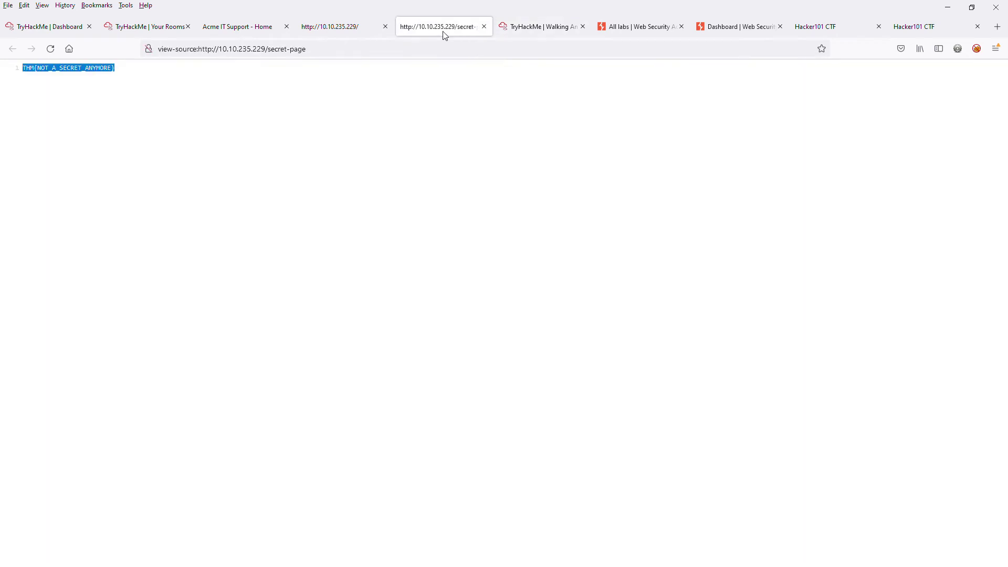
left_click(338, 30)
left_click(239, 28)
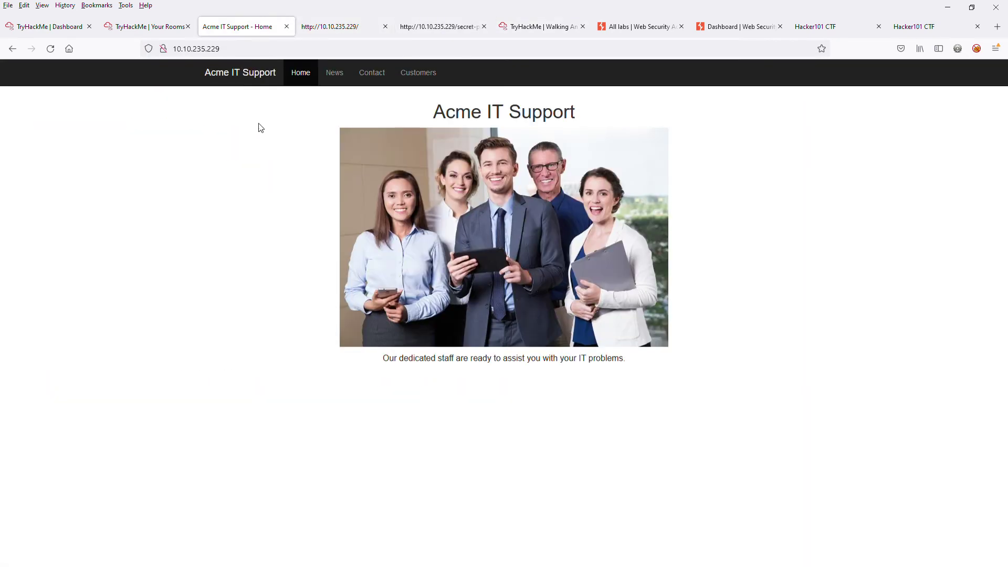
left_click(175, 28)
left_click(506, 28)
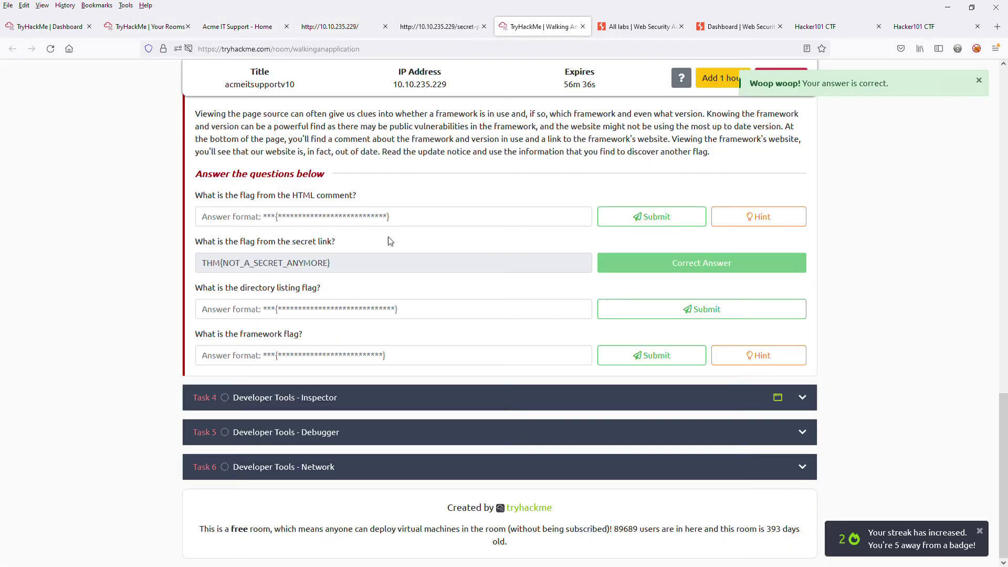
scroll(390, 241, "up", 7)
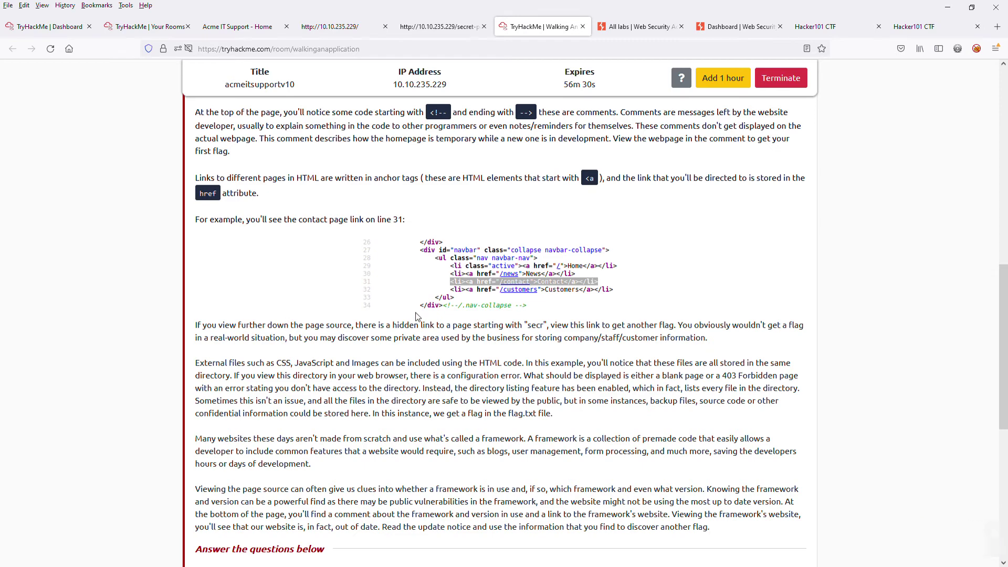
scroll(418, 316, "up", 1)
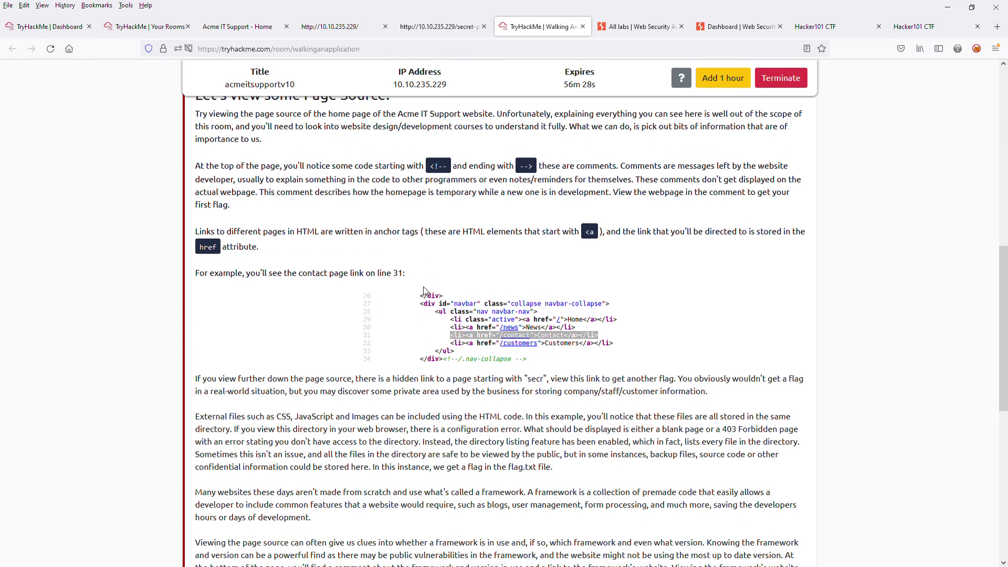
scroll(435, 245, "up", 1)
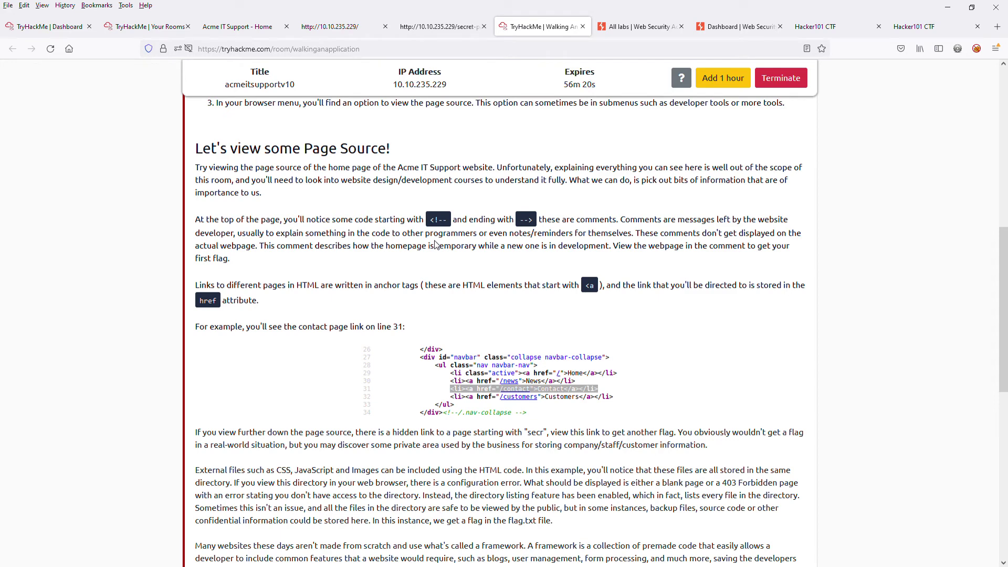
Copy the /new-home-beta path from the comment in the home page source and load that page on 10.10.235.229
left_click(354, 27)
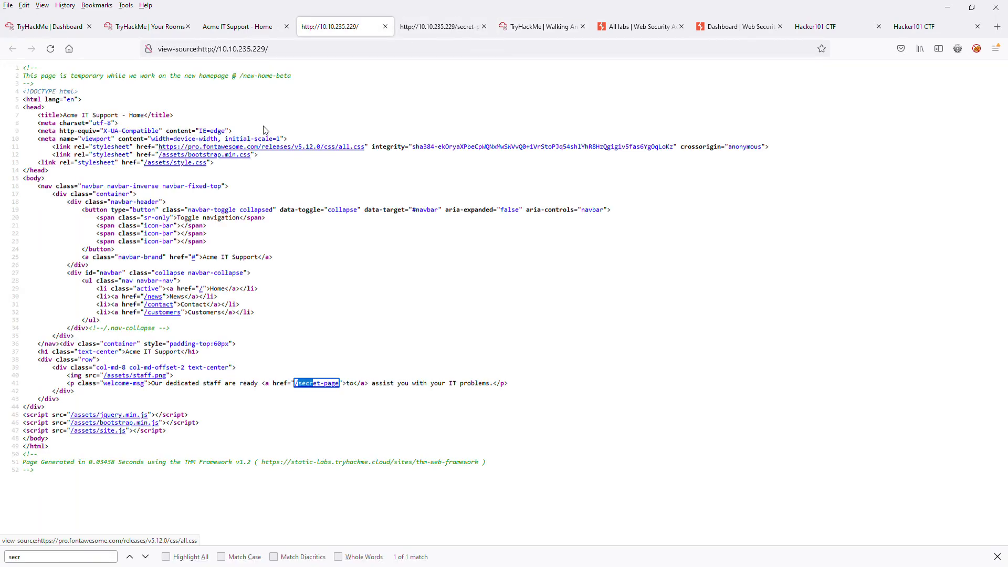
left_click_drag(240, 76, 298, 83)
key("ctrl+c")
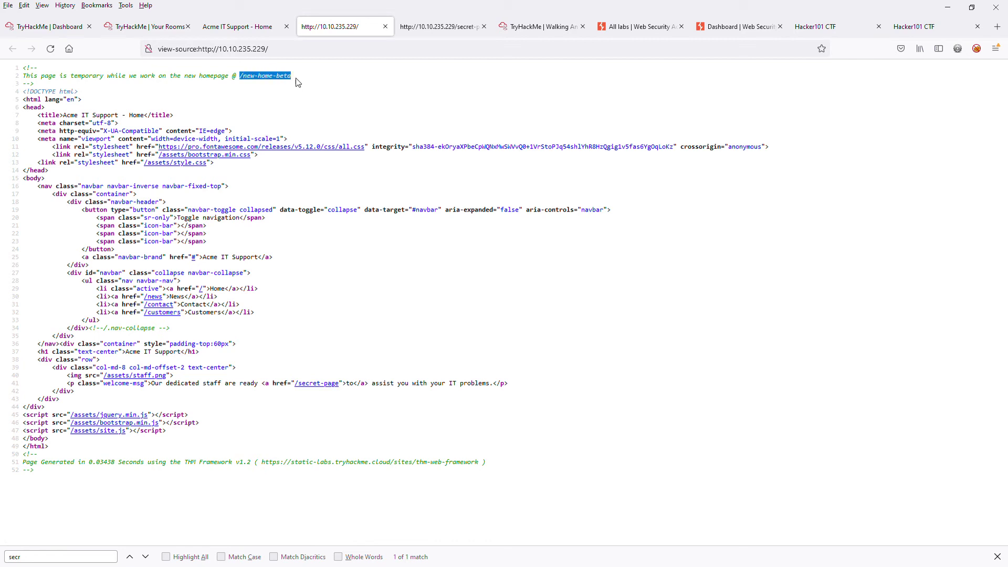
left_click(438, 27)
left_click(247, 27)
left_click(243, 49)
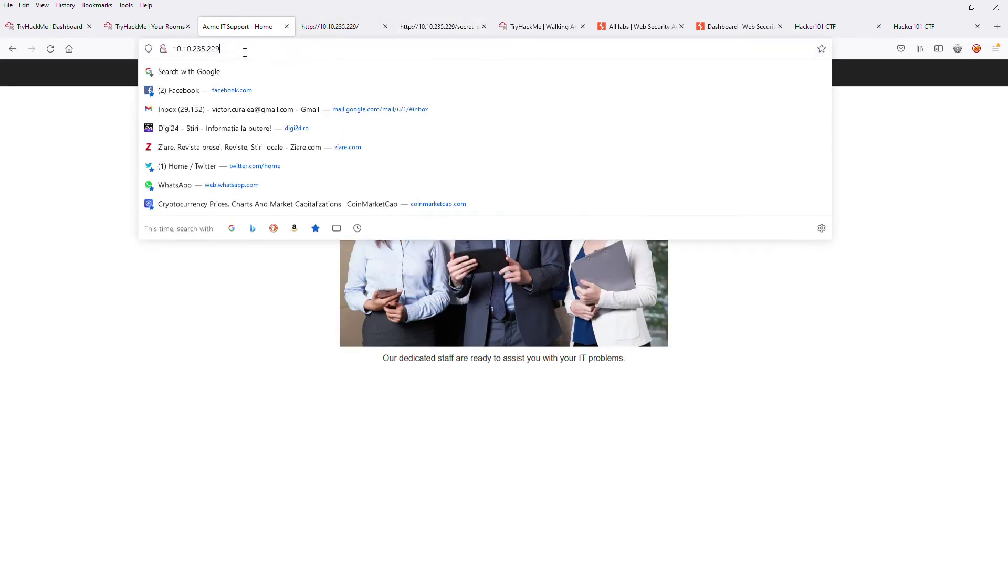
key("ctrl+v")
key("Return")
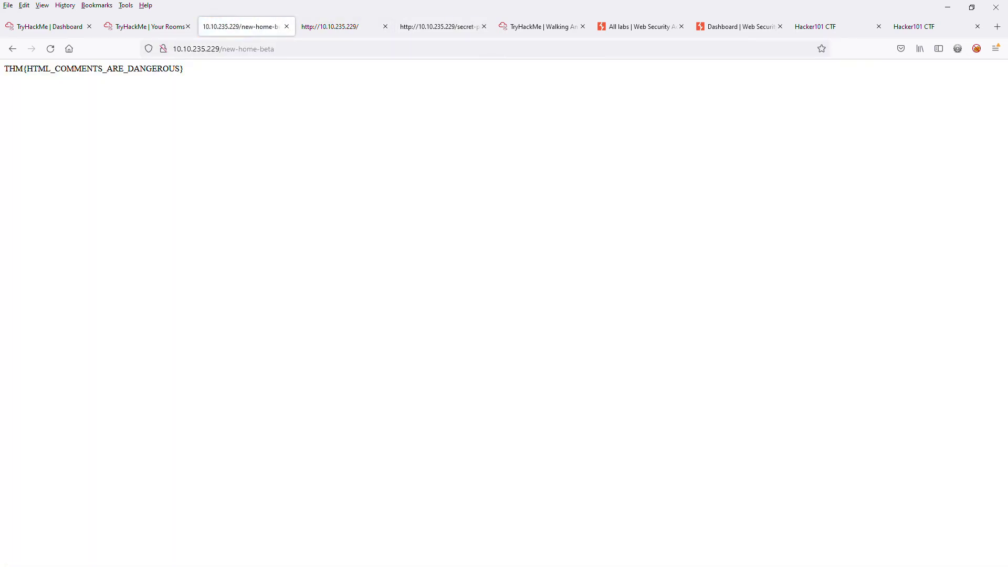
Copy the flag from the new-home-beta page and submit THM{HTML_COMMENTS_ARE_DANGEROUS} as the HTML comment flag in Task 3
key("ctrl+a")
key("ctrl+c")
left_click(446, 28)
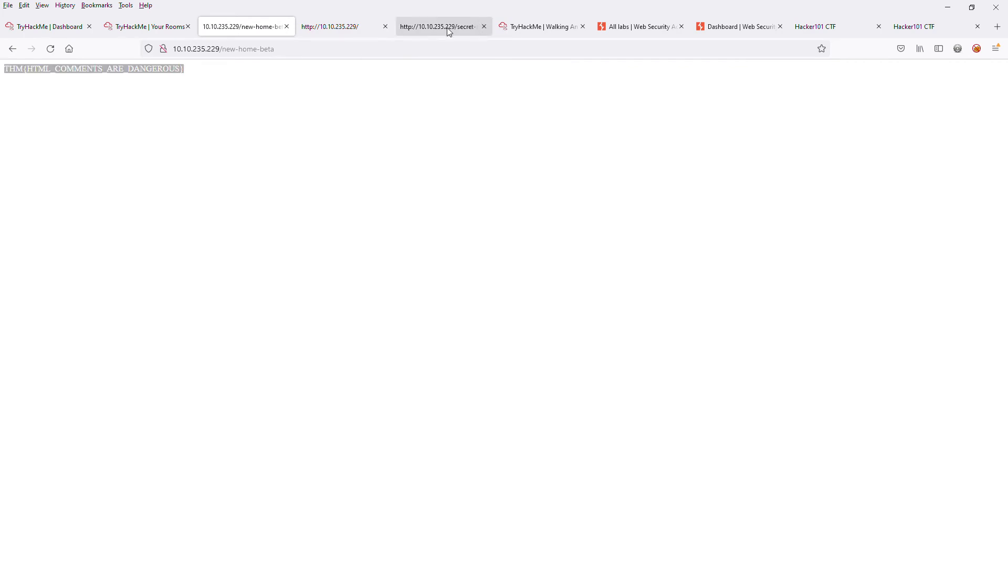
left_click(513, 29)
scroll(565, 341, "down", 5)
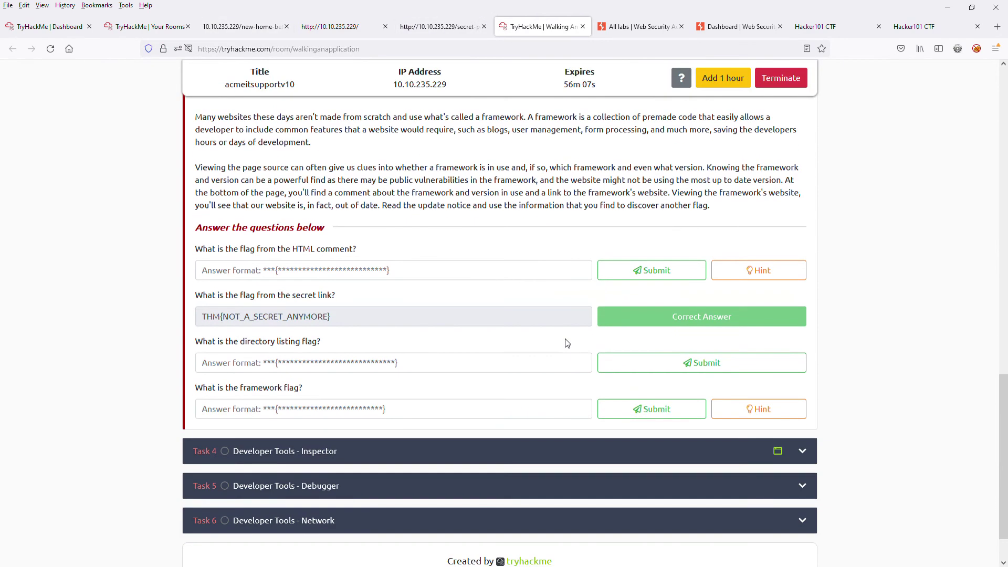
left_click(430, 273)
key("ctrl+v")
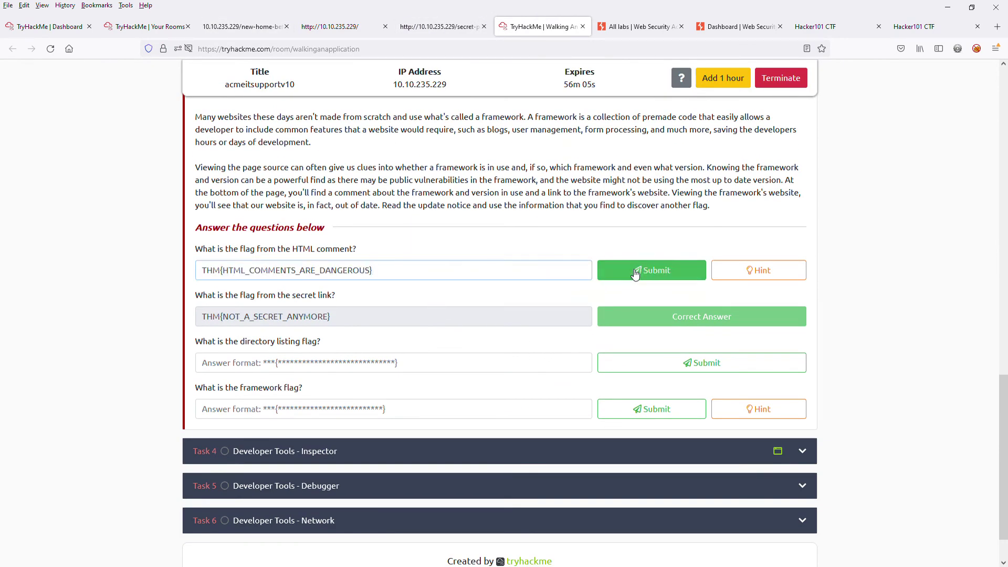
left_click(645, 274)
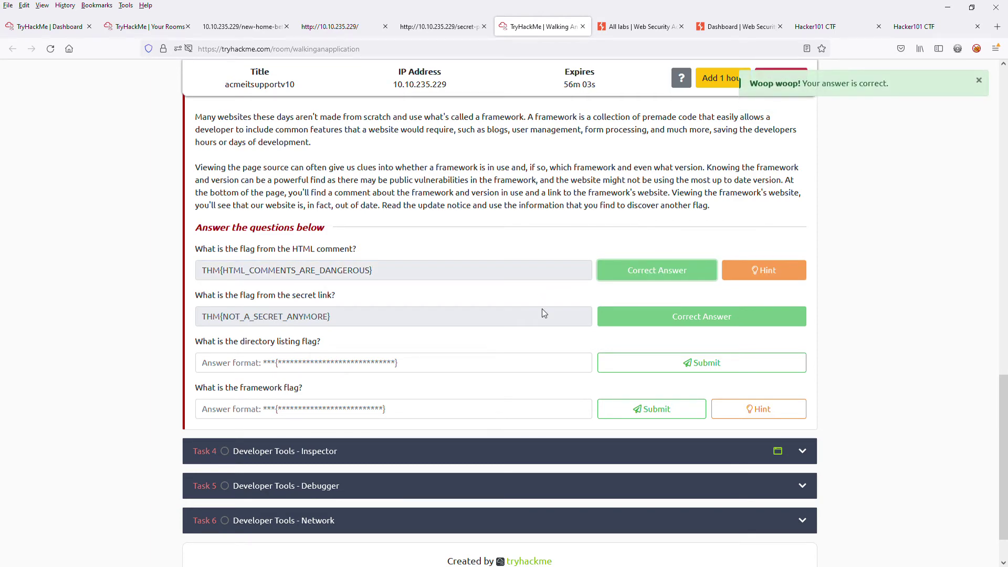
Find "directory" in the Task 3 text and read the instructions about the directory listing flag
scroll(378, 342, "up", 4)
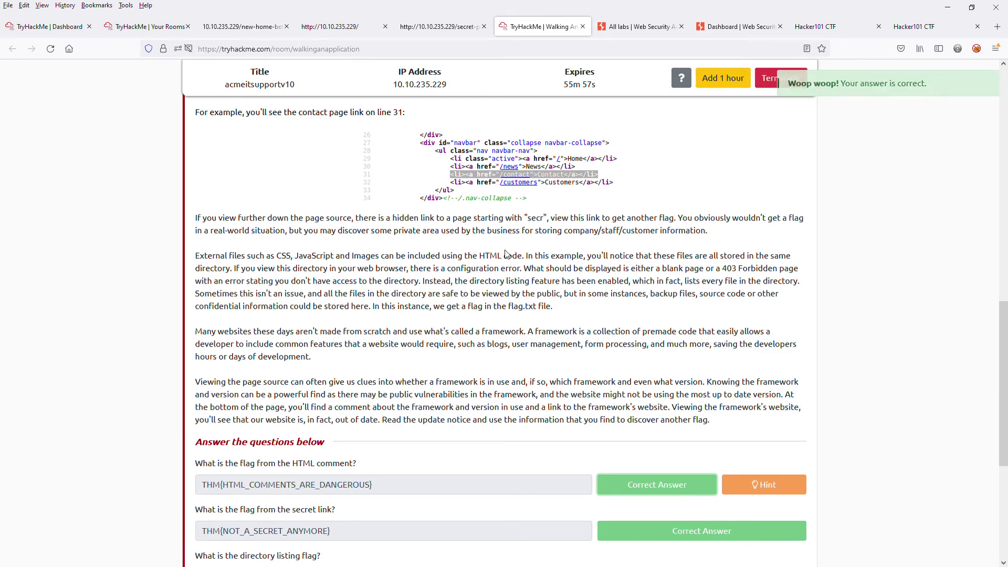
scroll(505, 254, "up", 2)
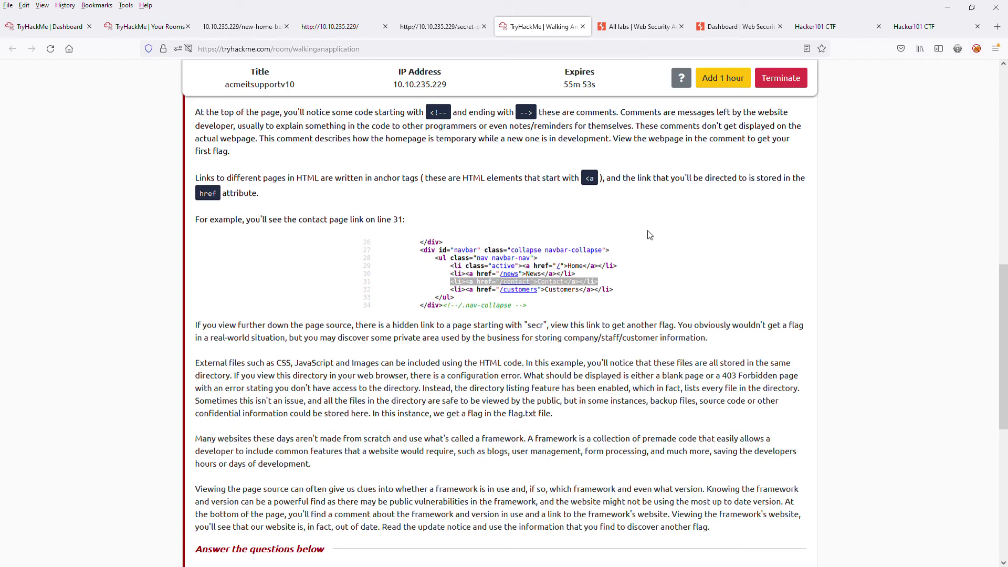
key("ctrl+f")
type("directory")
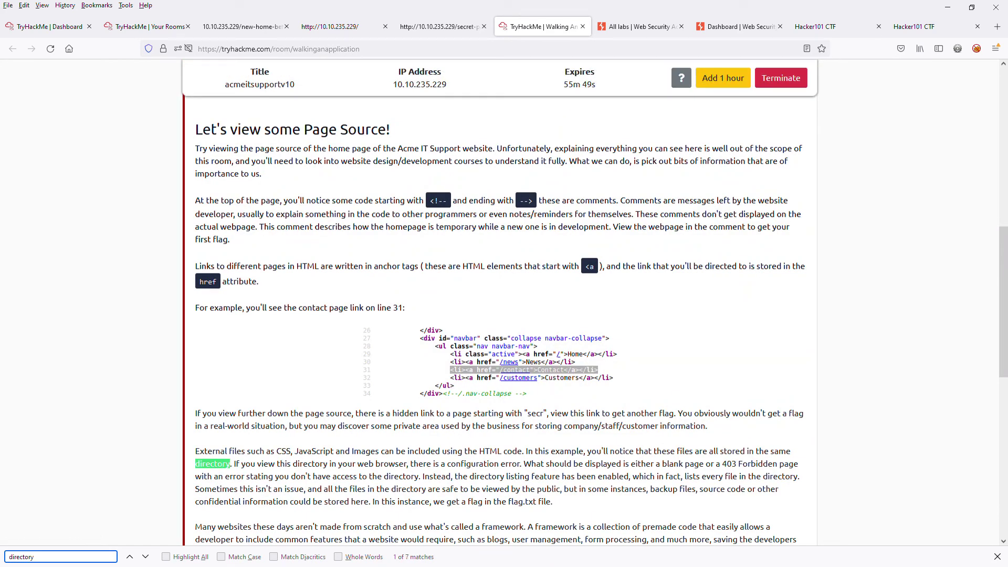
scroll(627, 384, "down", 2)
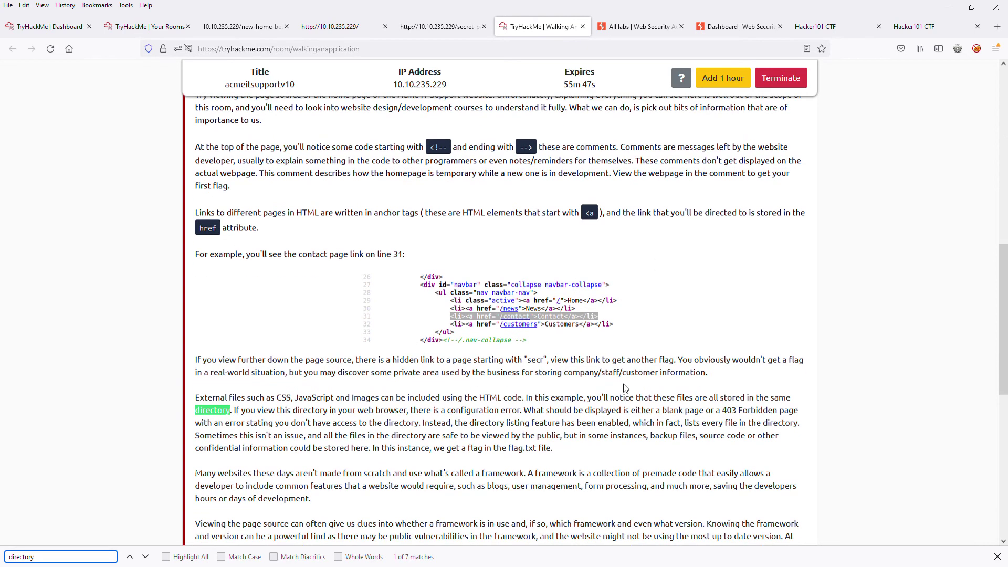
scroll(625, 389, "down", 2)
scroll(628, 388, "down", 4)
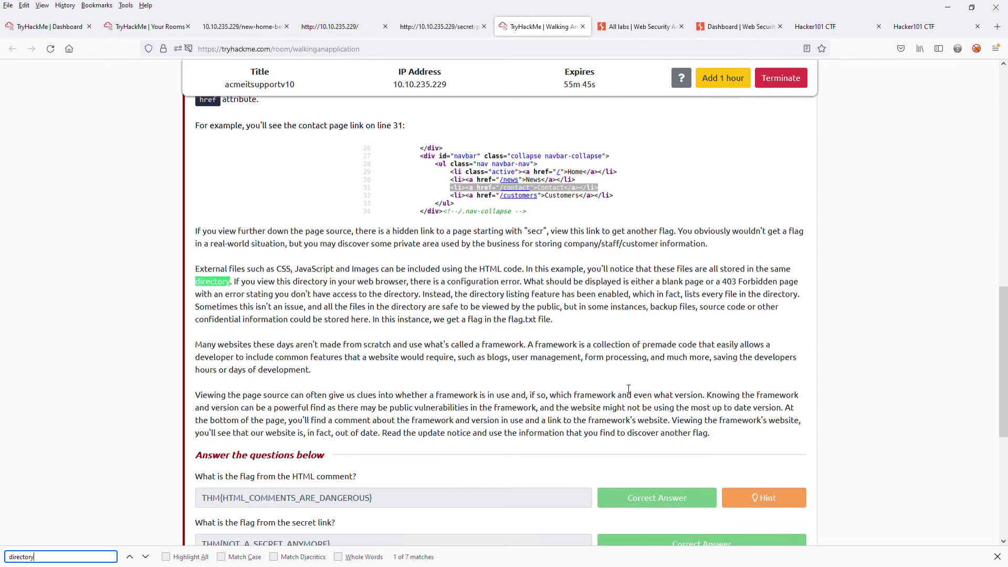
Check the home page source for the external files' folder and load the source view of 10.10.235.229/assets/ in place of /secret-page
left_click(419, 25)
left_click(353, 29)
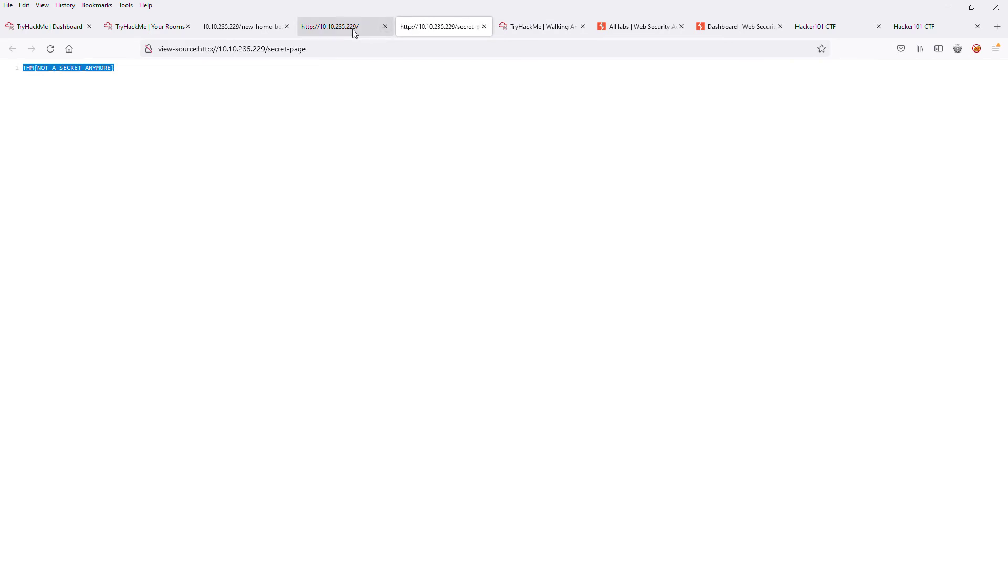
left_click(325, 188)
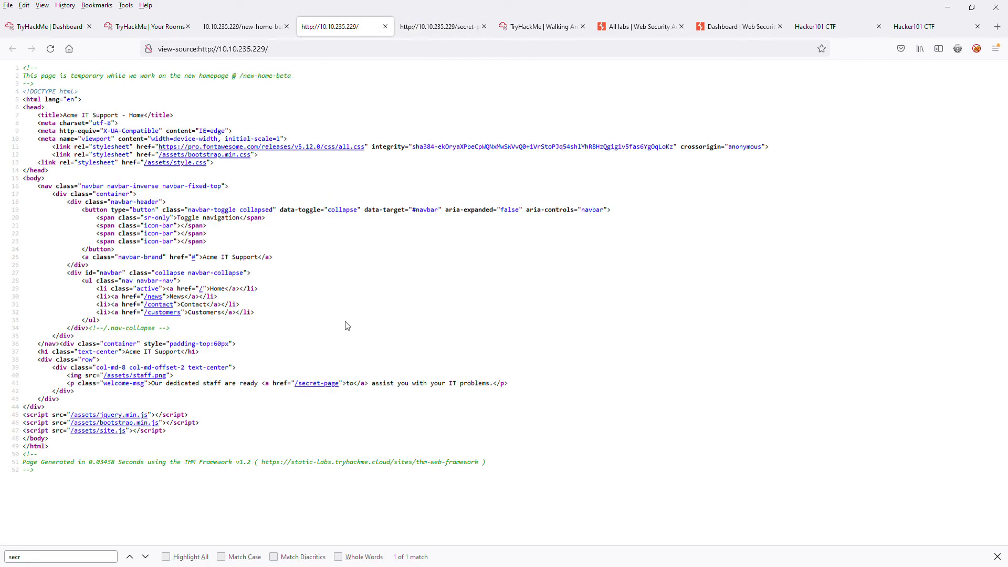
left_click(426, 32)
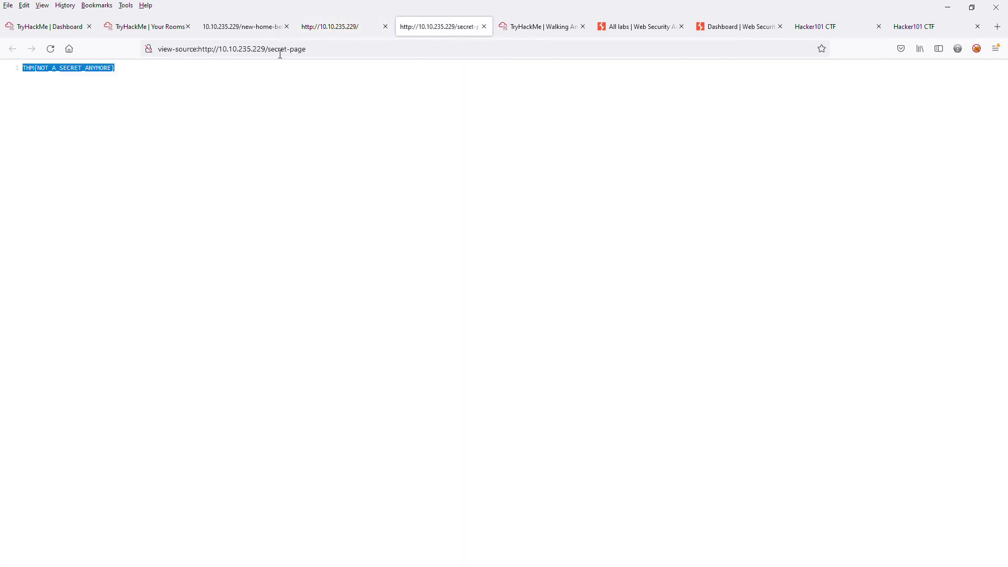
left_click(269, 54)
type("assets/")
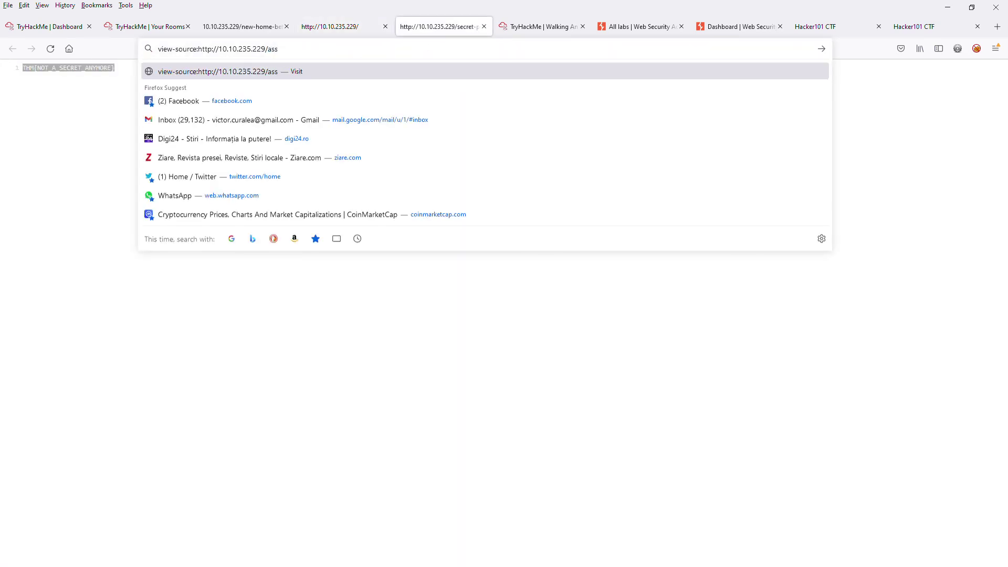
key("Return")
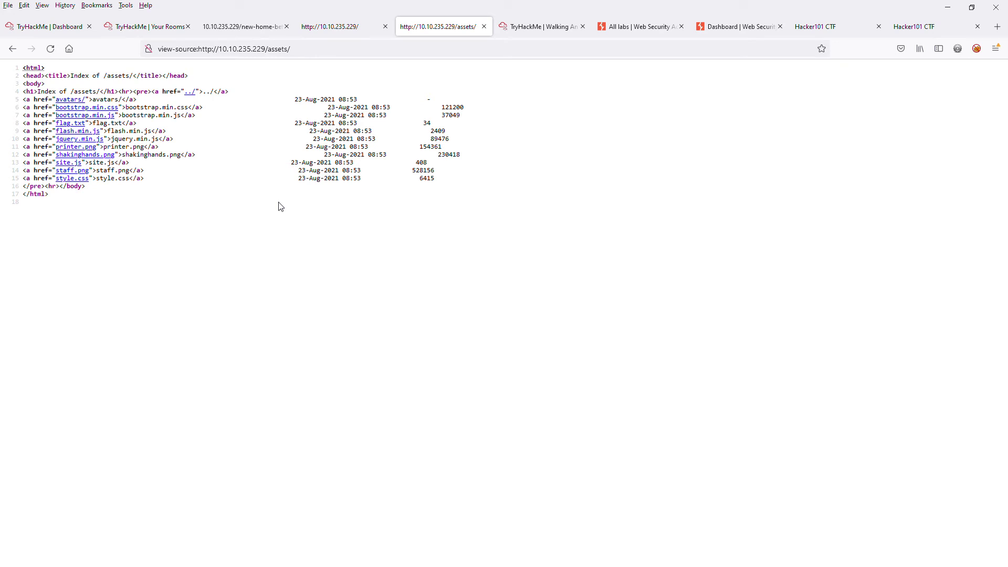
Recheck the Task 3 directory listing hint, open flag.txt from the /assets/ listing, and copy its flag
left_click(348, 26)
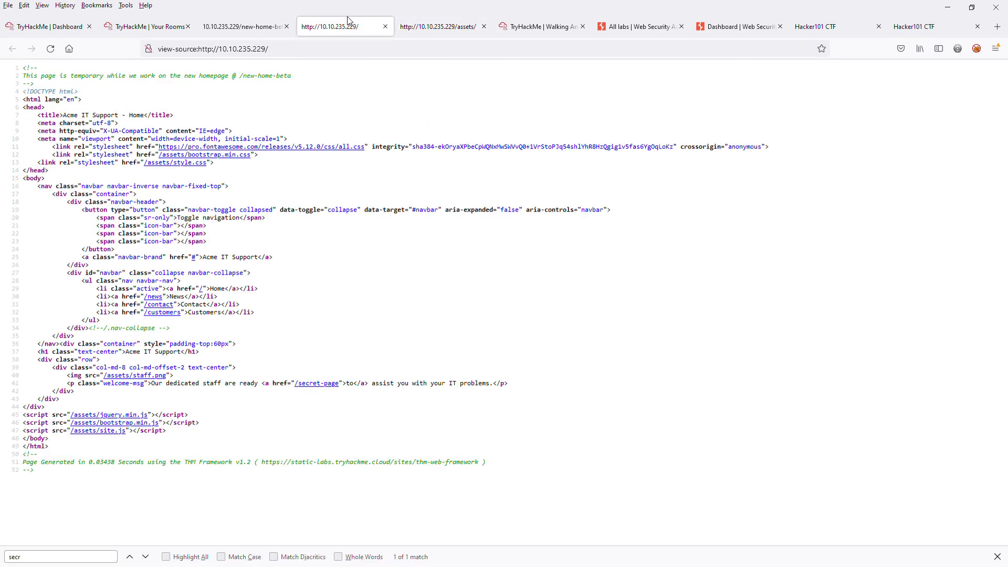
left_click(540, 27)
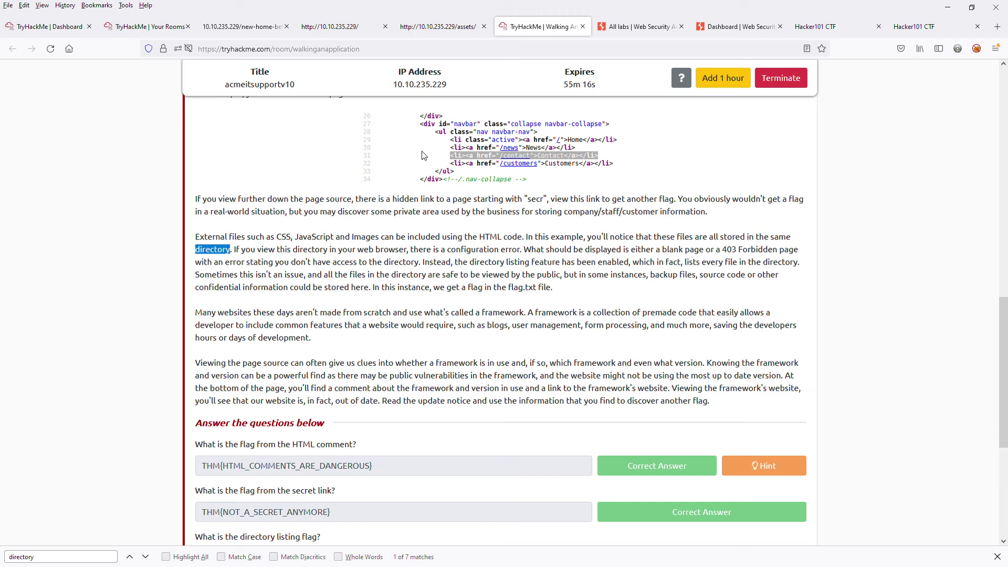
left_click(436, 27)
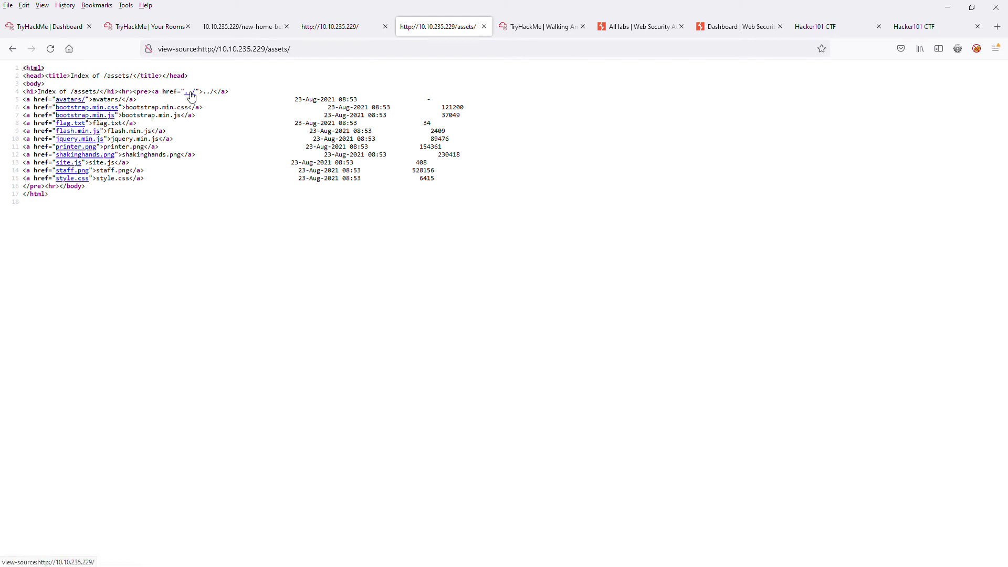
left_click(78, 124)
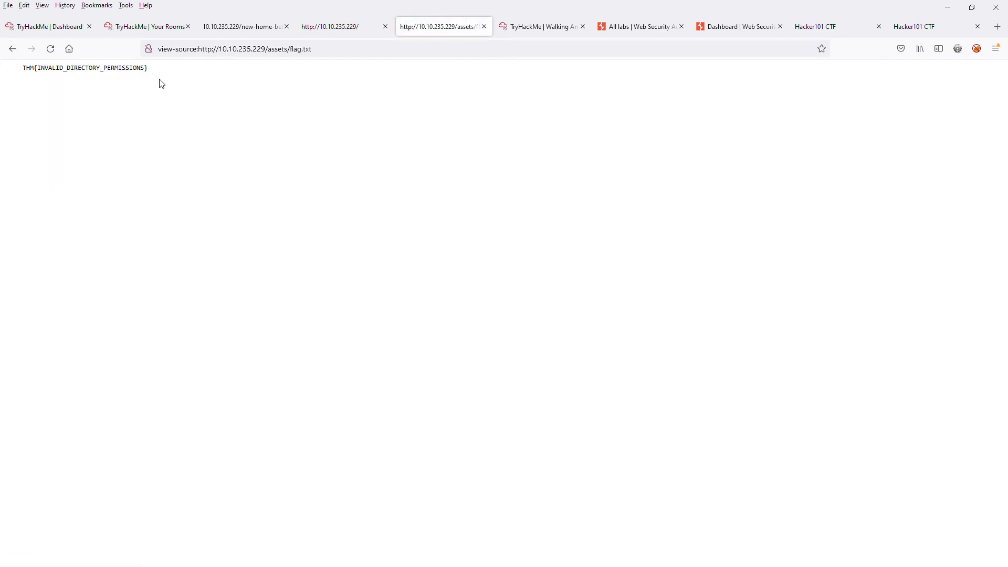
left_click_drag(162, 84, 3, 84)
key("ctrl+c")
left_click(344, 29)
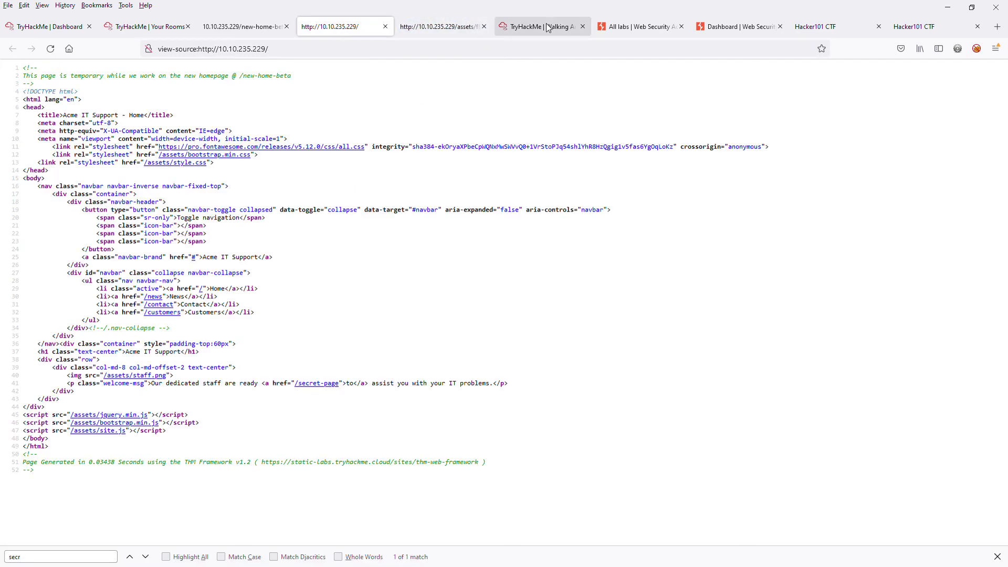
Submit THM{INVALID_DIRECTORY_PERMISSIONS} as the directory listing flag in Task 3
left_click(547, 27)
scroll(621, 434, "down", 5)
left_click(306, 288)
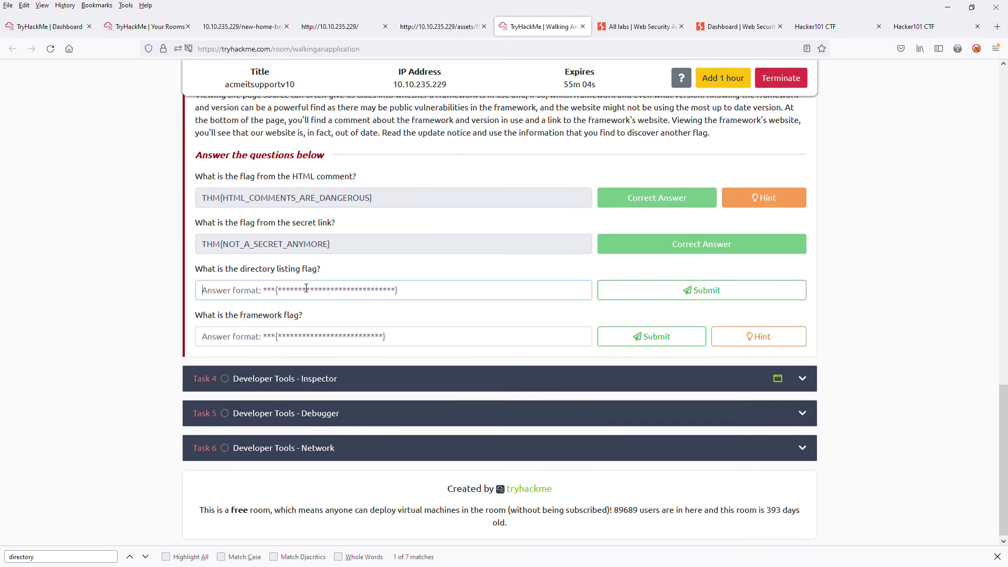
key("ctrl+v")
left_click(650, 290)
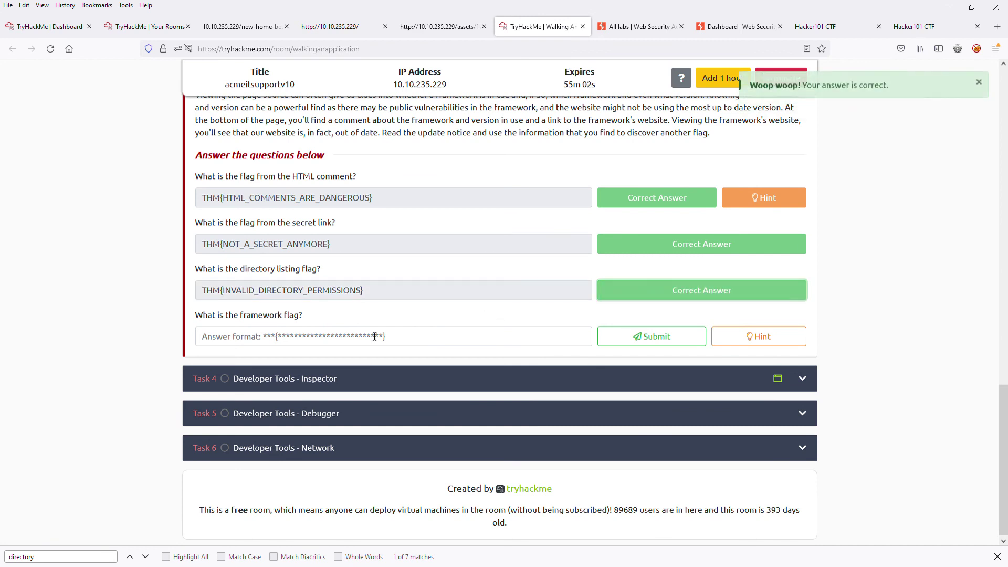
Read the Task 3 framework hint, return to the Acme IT Support home page, and search its page source for "fra"
scroll(375, 336, "up", 3)
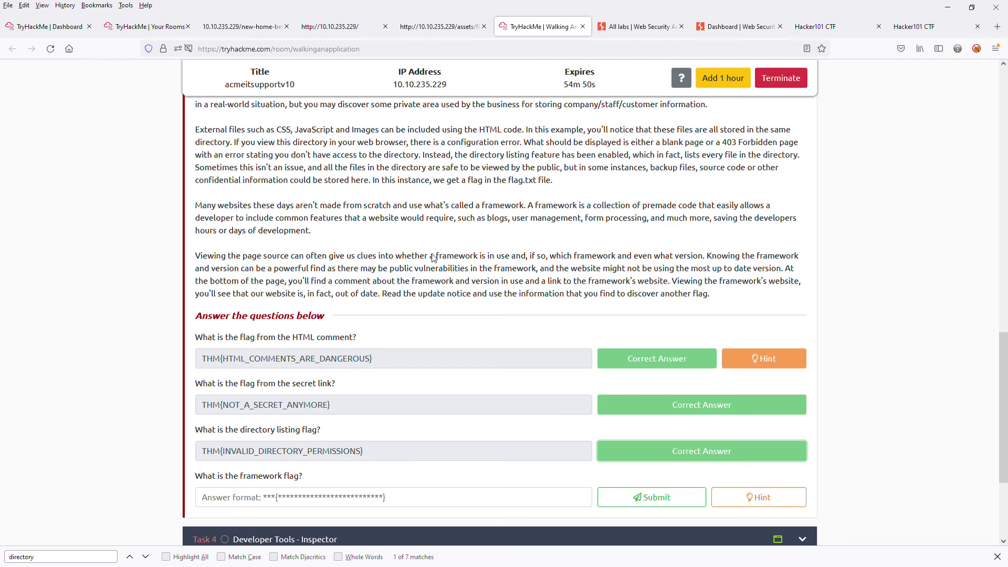
left_click(437, 31)
left_click(342, 28)
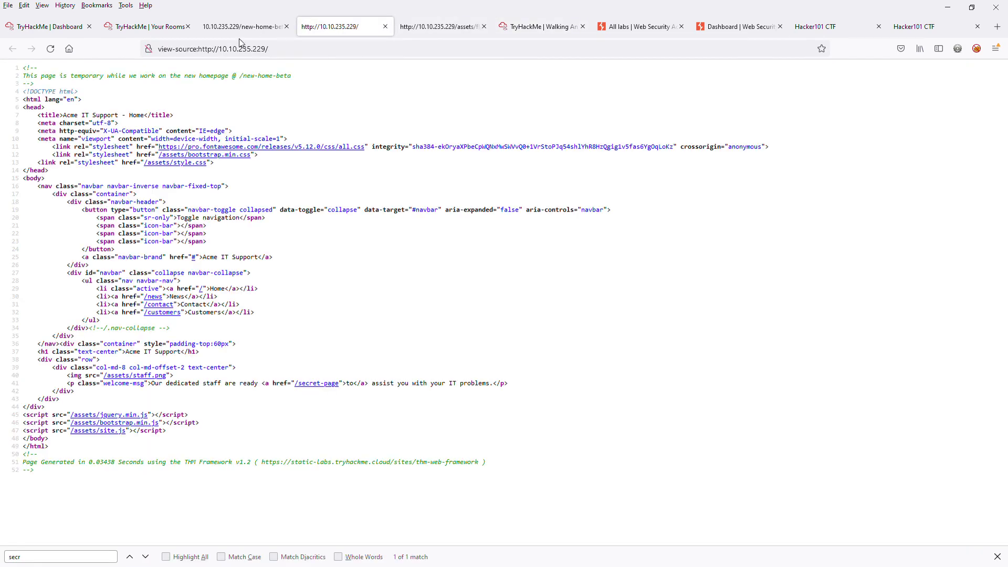
left_click(242, 33)
left_click(7, 44)
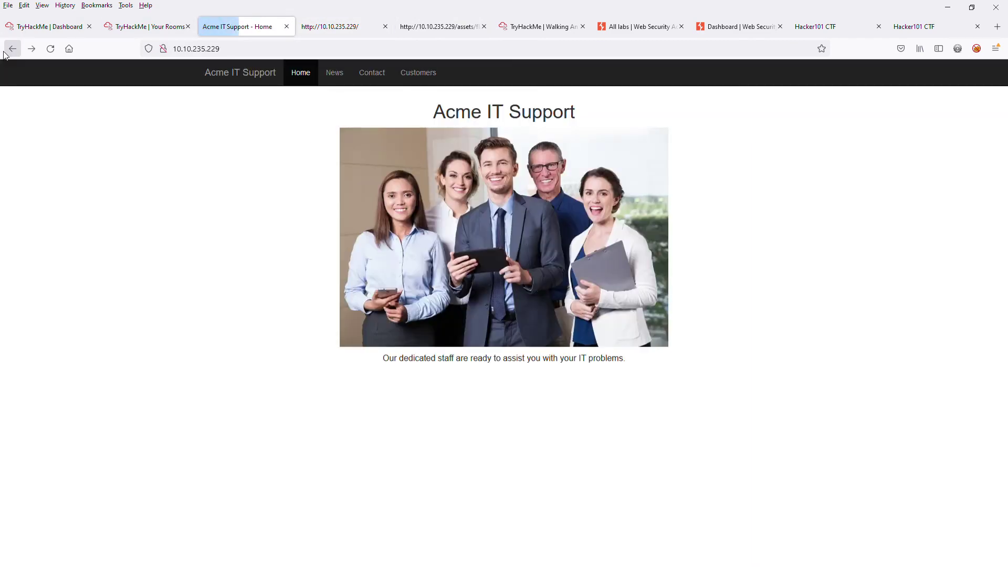
key("ctrl+u")
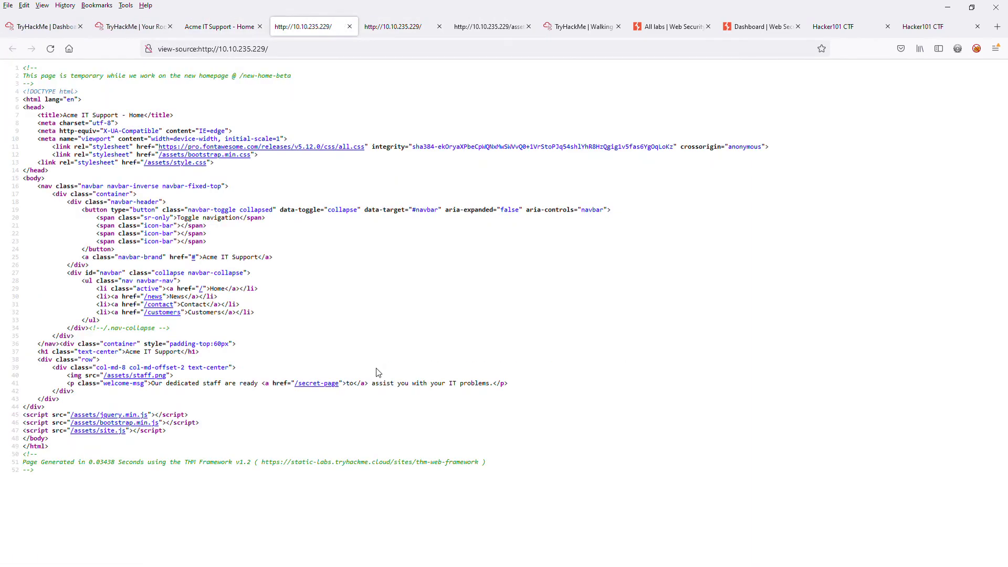
key("ctrl+f")
type("fra")
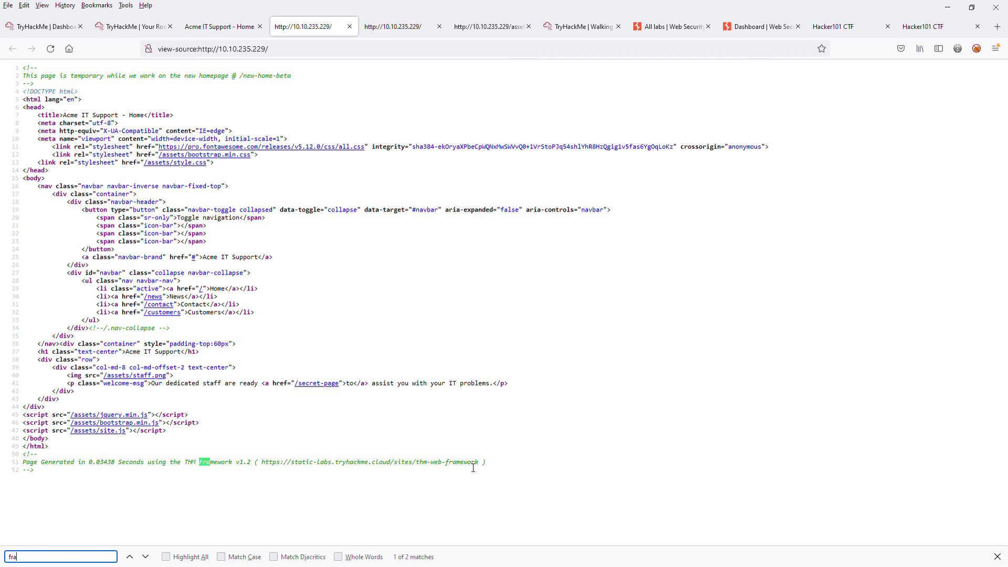
Recheck the Task 3 framework instructions and open the static-labs.tryhackme.cloud link from the home page source comment in a new tab
left_click(483, 27)
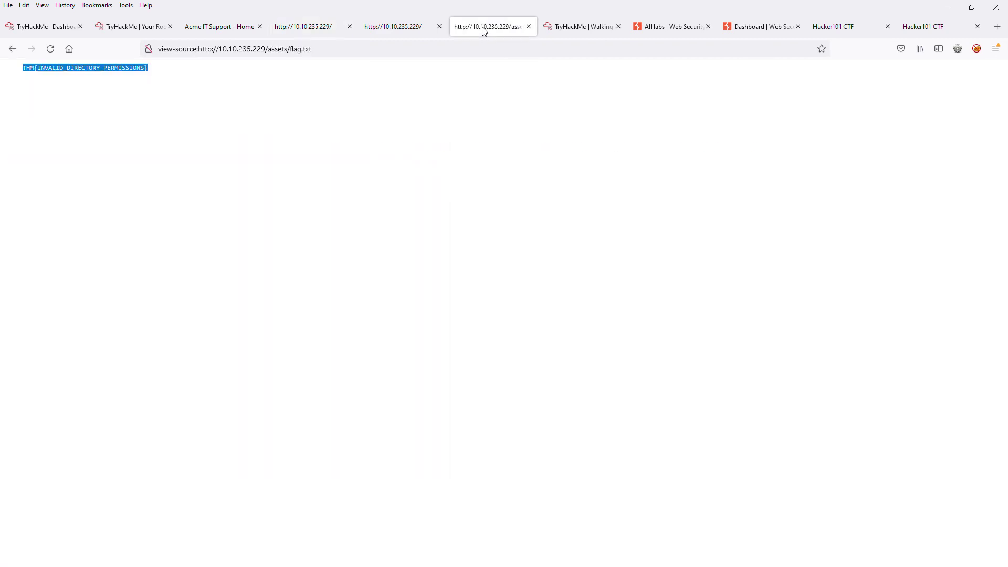
left_click(395, 29)
left_click(577, 27)
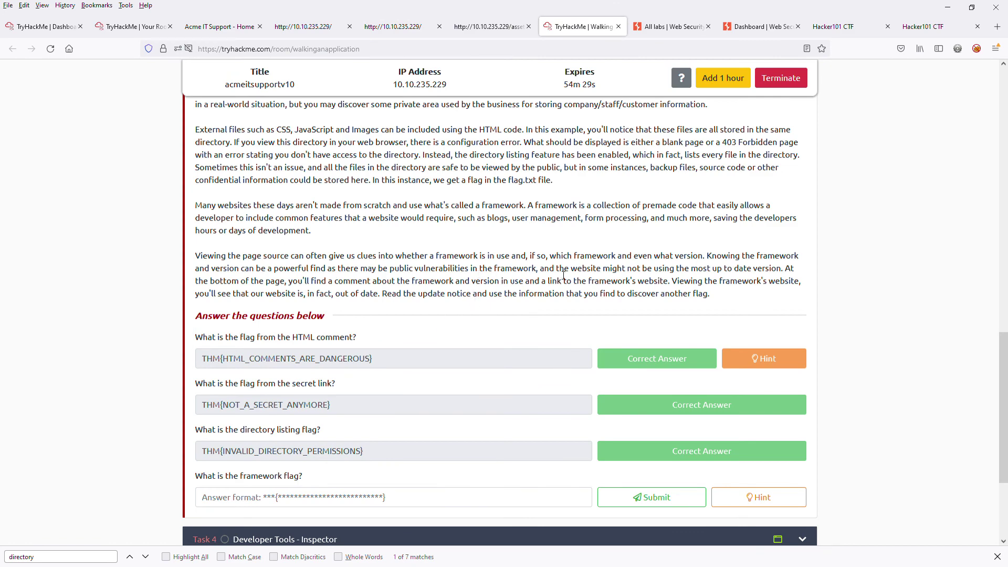
left_click(488, 28)
left_click(315, 28)
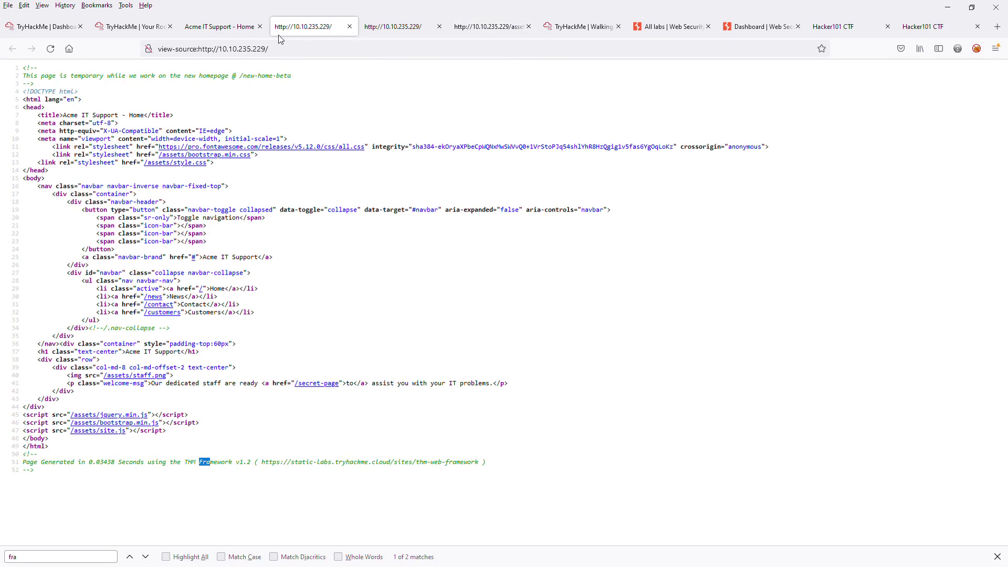
left_click(255, 472)
left_click_drag(266, 469, 475, 464)
right_click(446, 189)
left_click(450, 195)
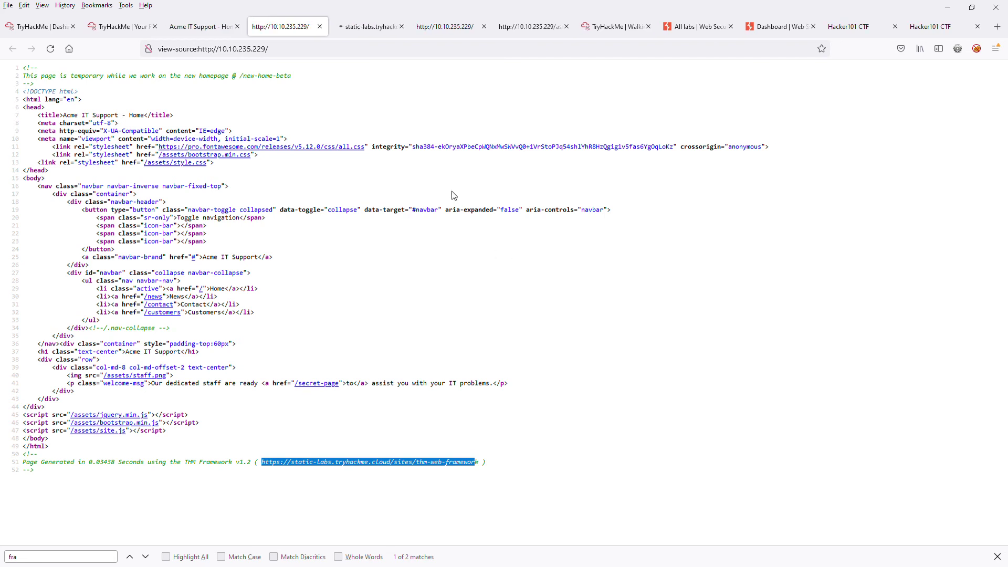
left_click(367, 26)
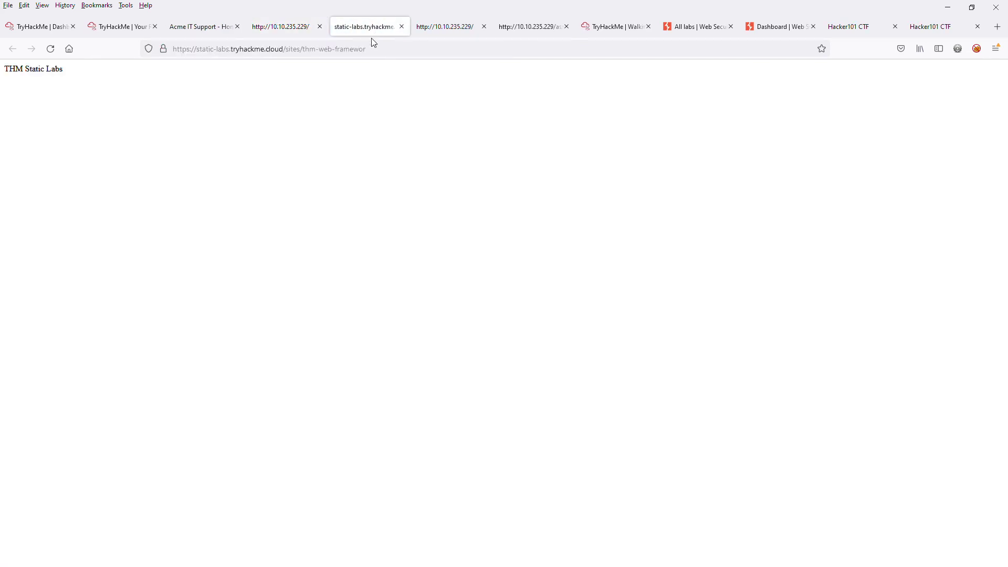
Copy the THM Static Labs page text and try to submit it as the framework flag in Task 3
triple_click(132, 74)
key("ctrl+c")
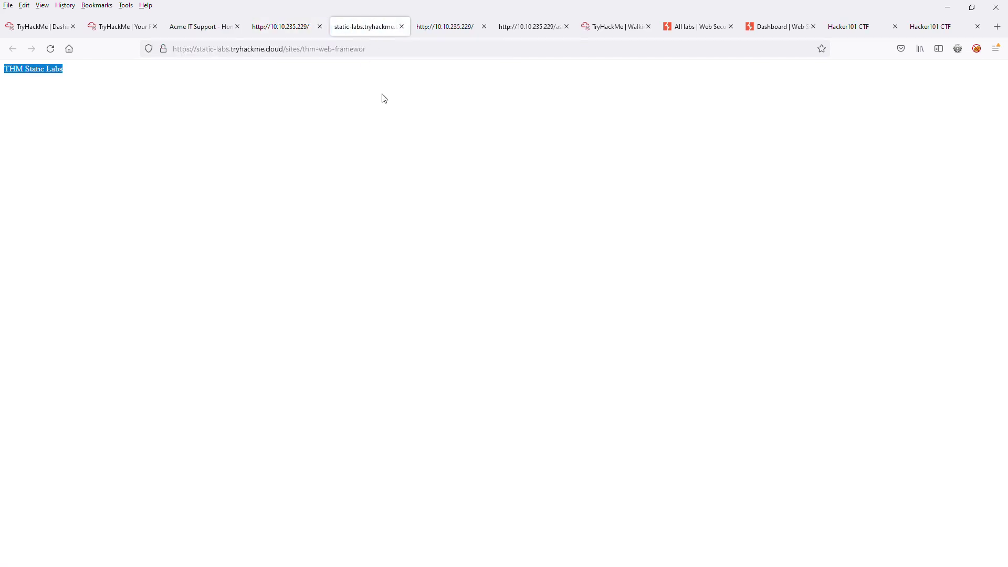
left_click(435, 26)
left_click(527, 26)
left_click(609, 27)
left_click(323, 496)
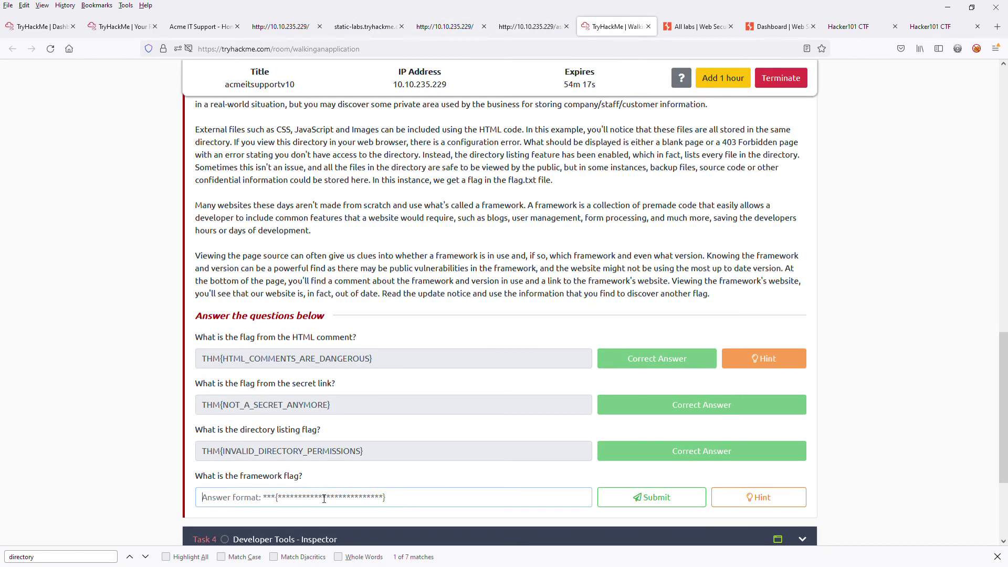
key("ctrl+v")
left_click(631, 502)
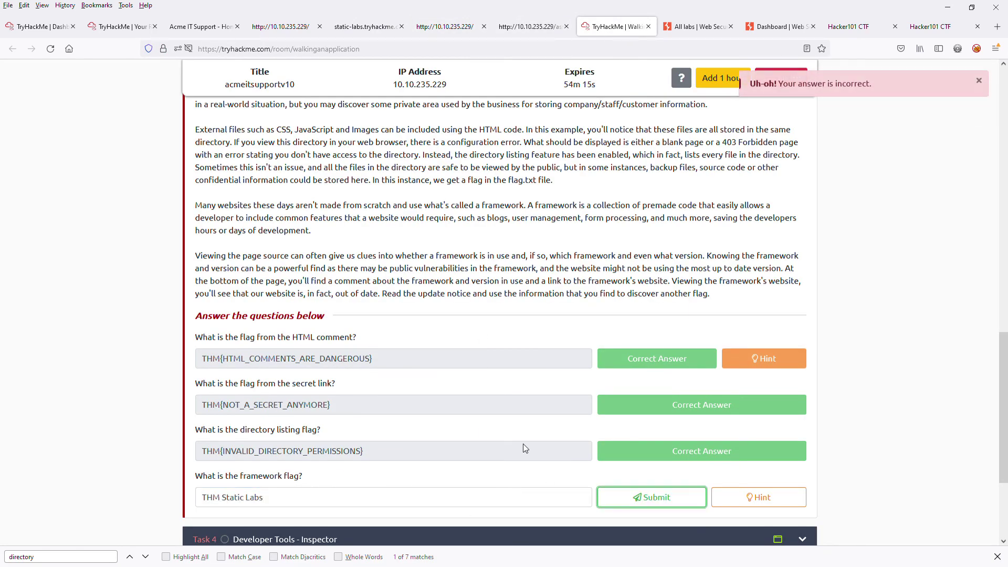
Inspect the selection source of the THM Static Labs page for a hidden flag and recheck the other source views
left_click(507, 29)
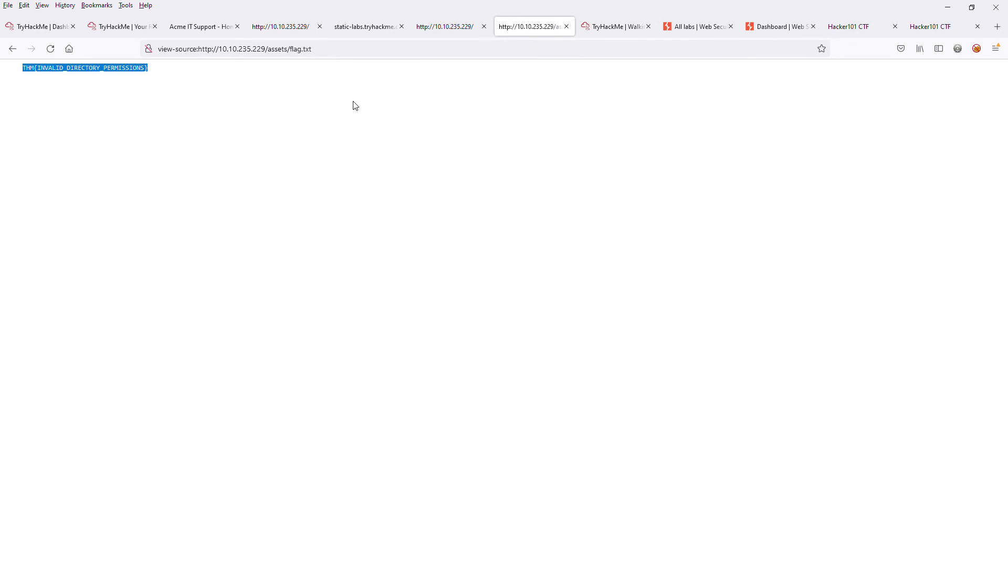
left_click(284, 27)
left_click(362, 29)
right_click(256, 96)
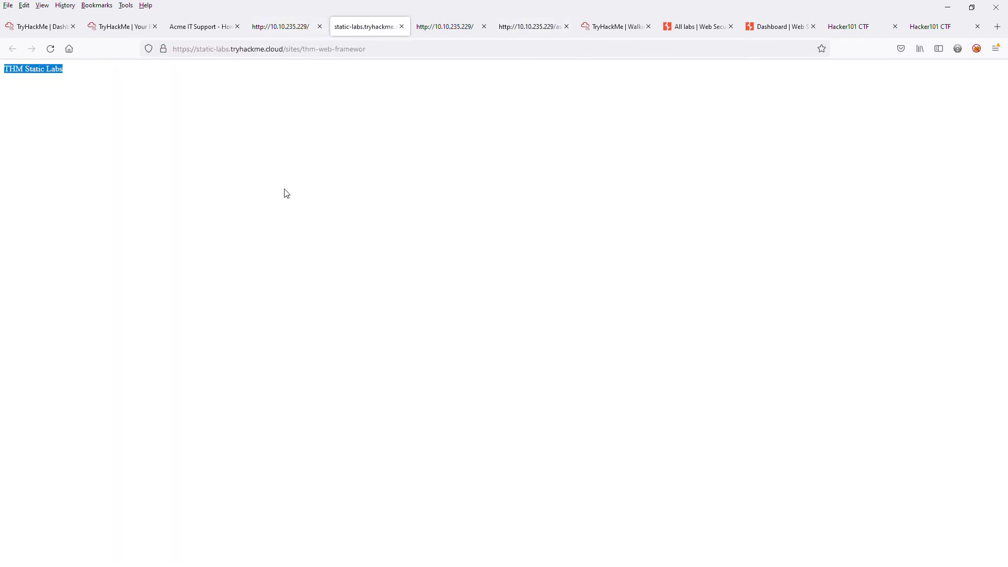
left_click(322, 188)
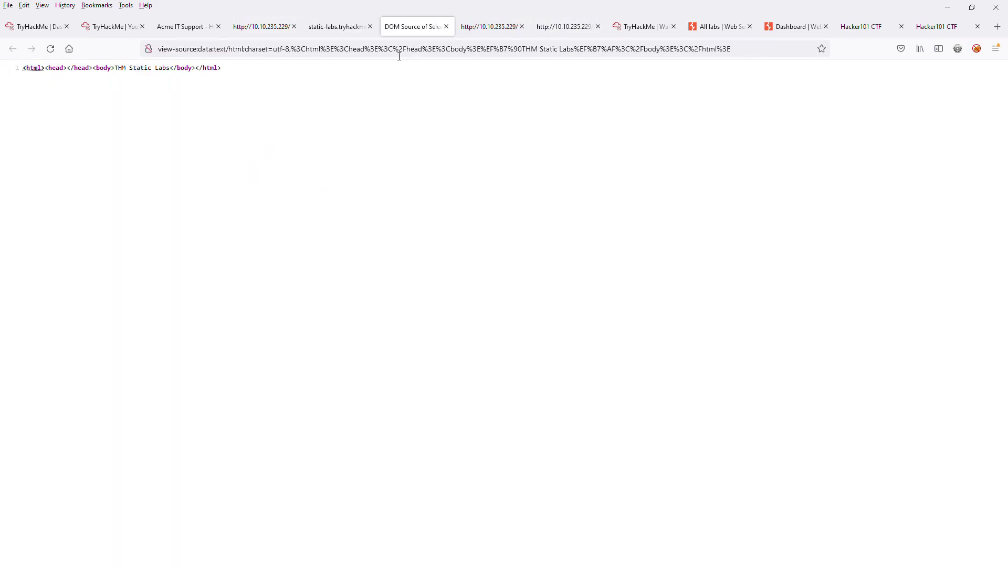
left_click(345, 29)
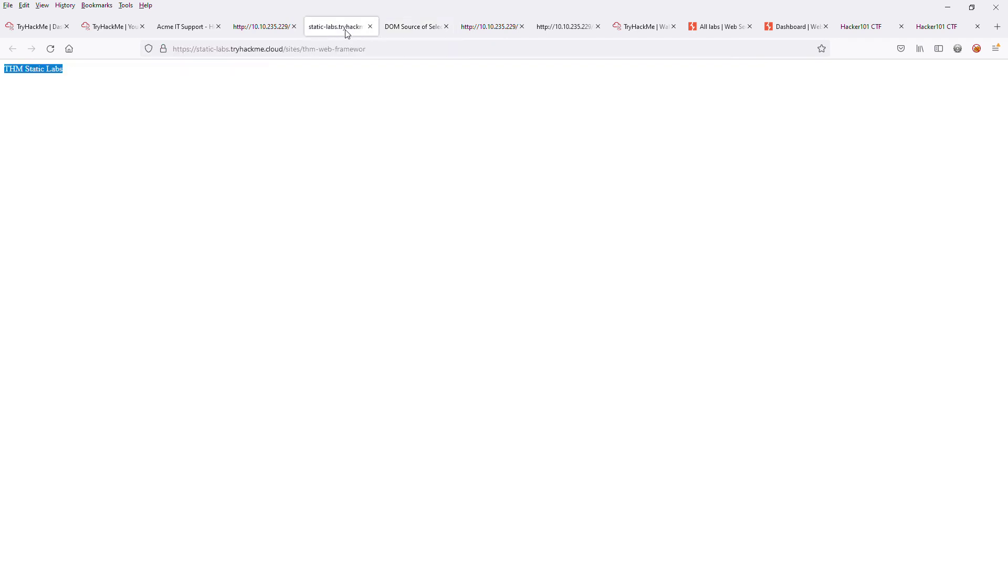
left_click(266, 30)
left_click(556, 30)
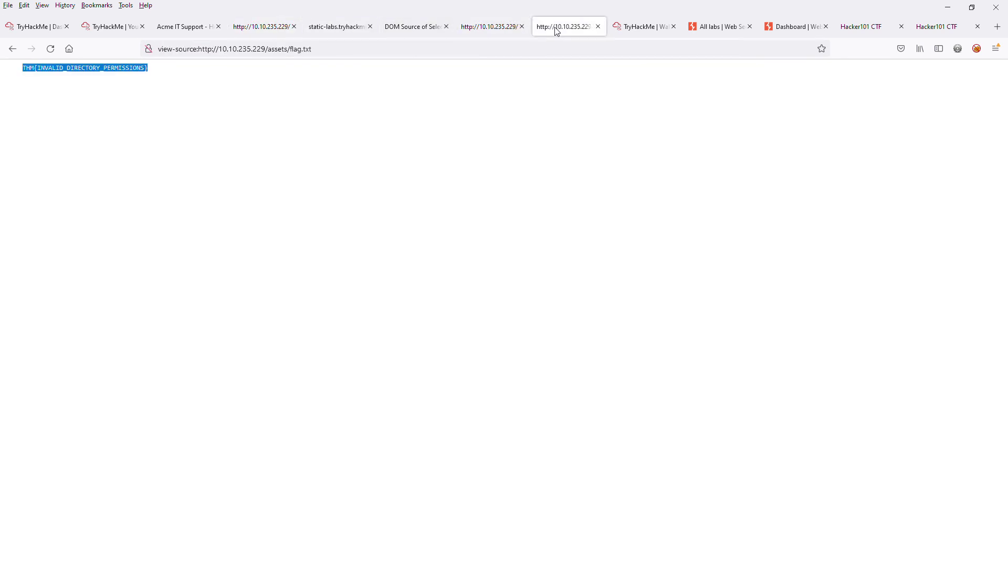
Reread the Task 3 framework instructions and complete the static-labs address to end in /sites/thm-web-framework/
left_click(639, 29)
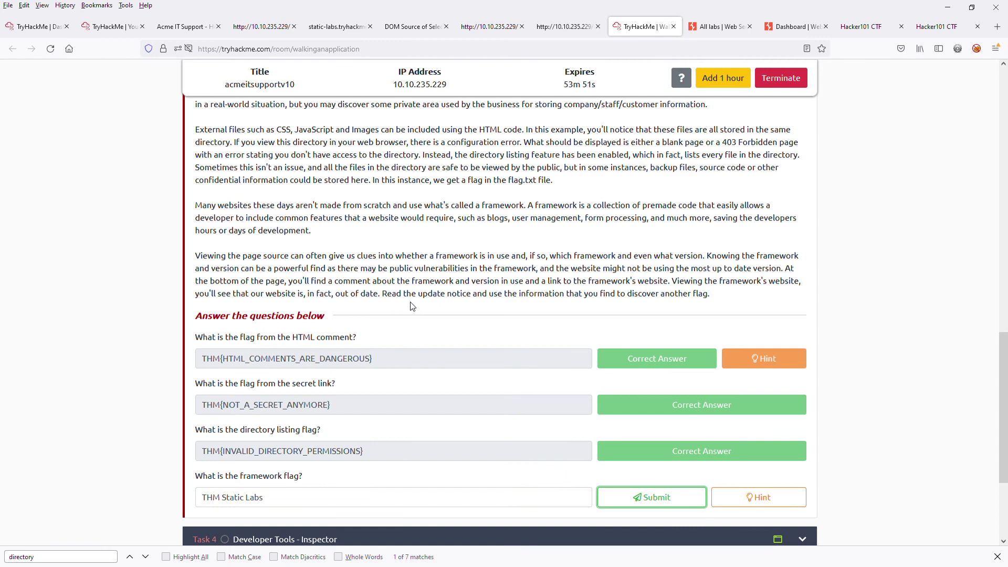
scroll(412, 306, "down", 3)
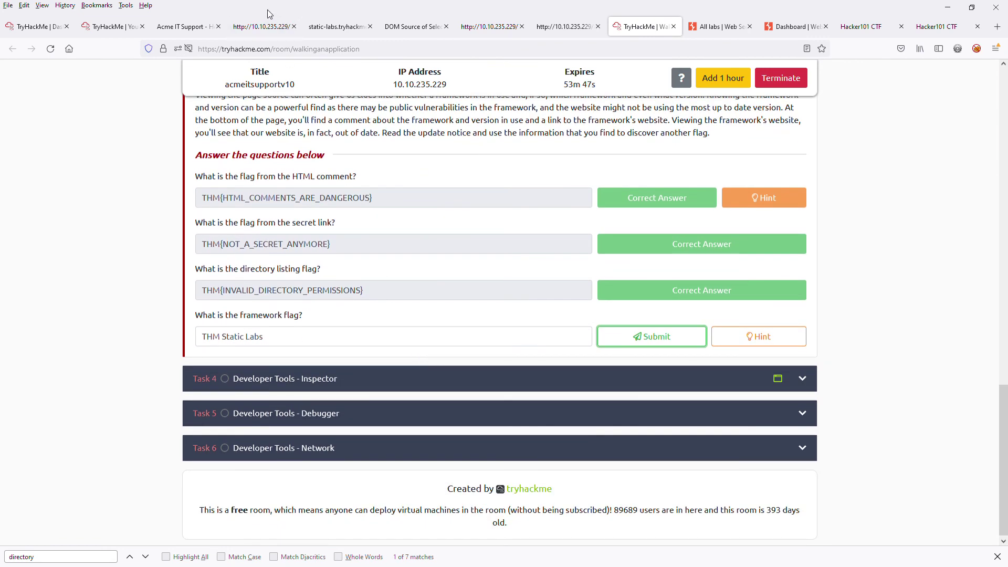
left_click(265, 27)
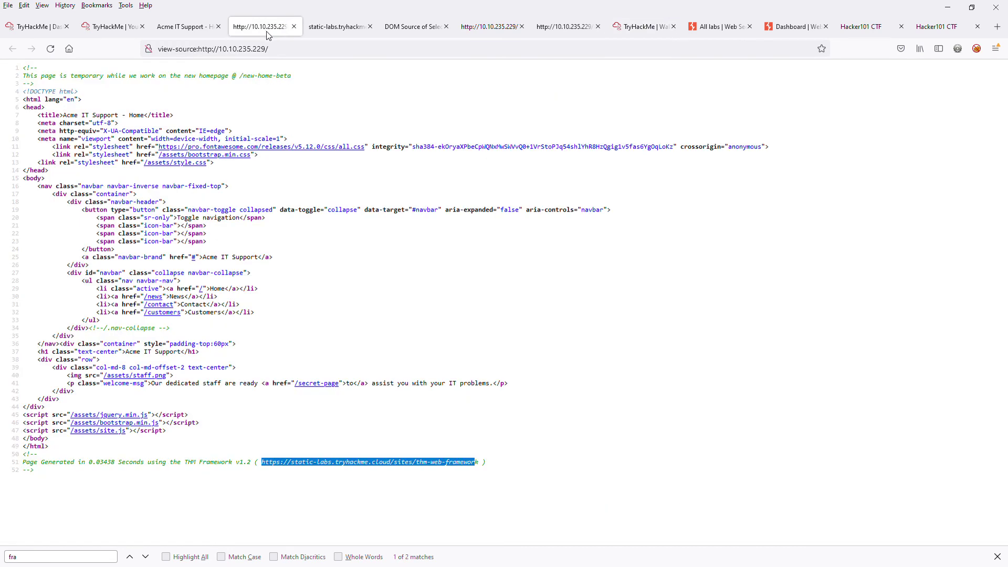
left_click(332, 33)
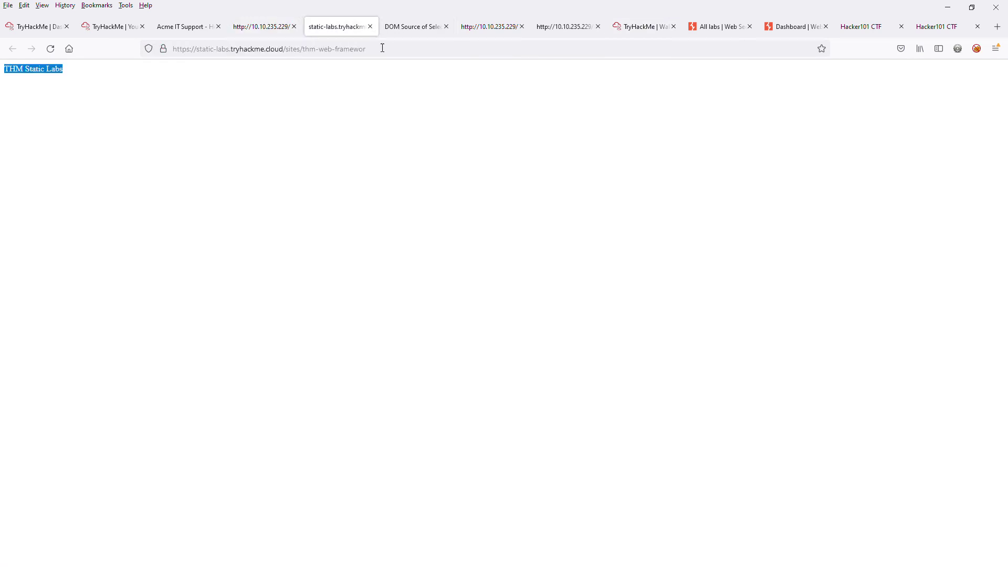
left_click(417, 52)
type("k/")
key("Return")
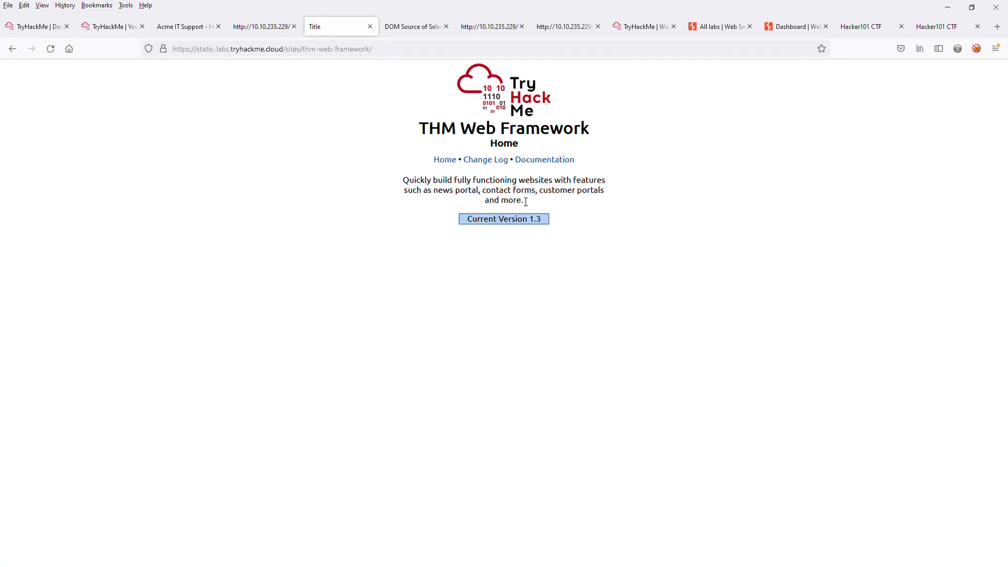
Open the THM Web Framework Change Log in a new tab and select the tmp.zip file name in the Version 1.3 entry
middle_click(486, 164)
left_click(394, 30)
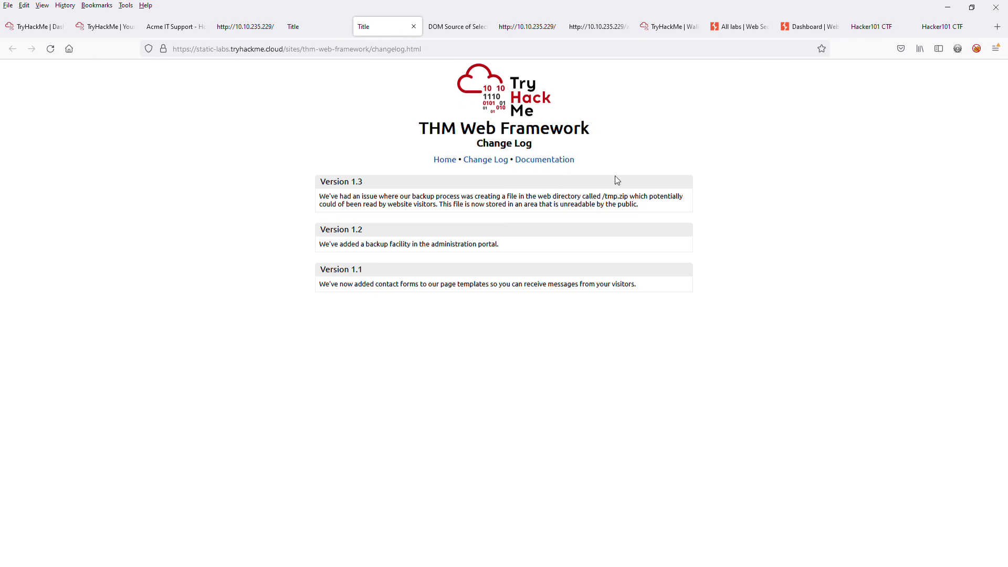
left_click_drag(628, 197, 608, 201)
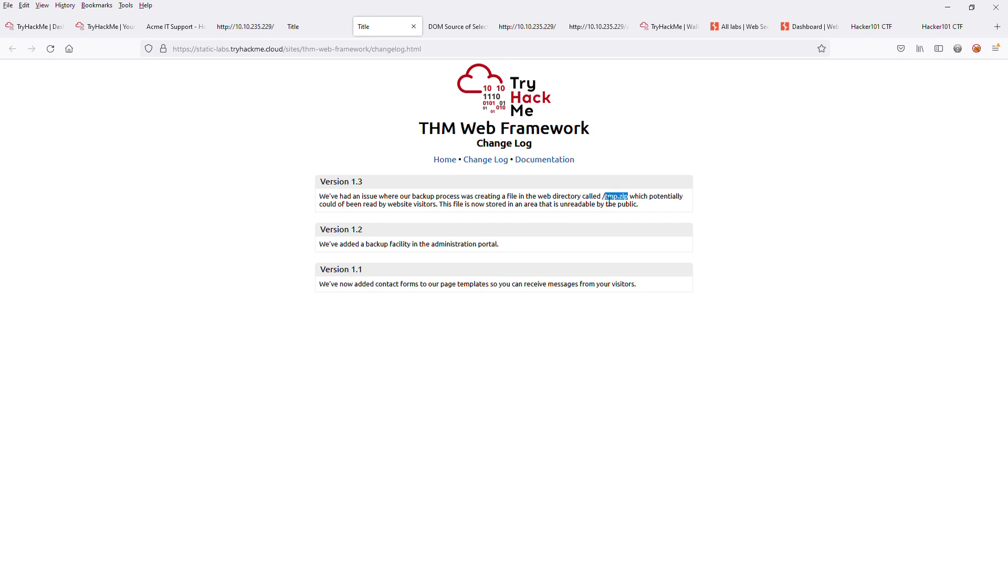
left_click(336, 28)
left_click(241, 27)
left_click(453, 26)
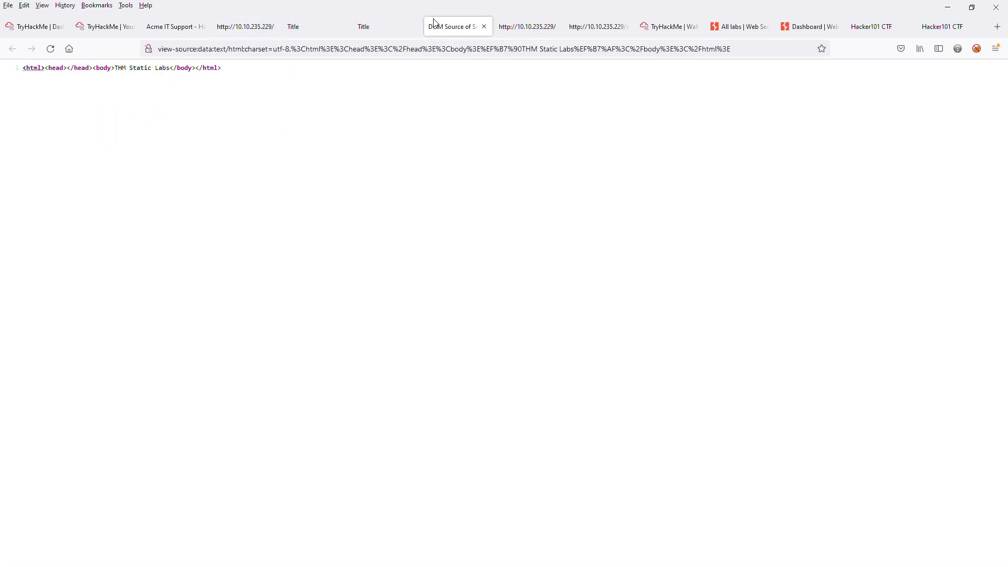
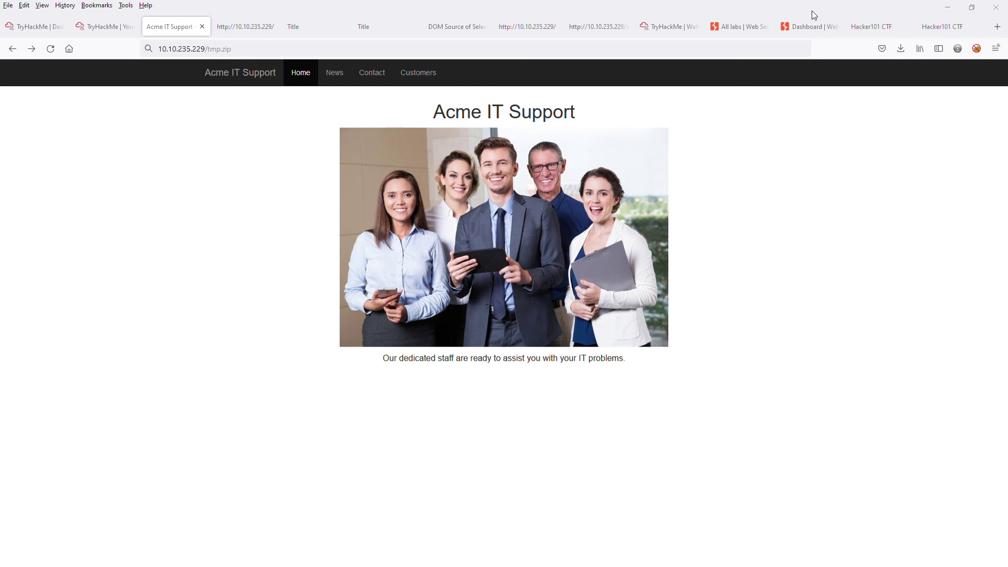
Replace the Task 3 framework flag answer with THM{KEEP_YOUR_SOFTWARE_UPDATED} and submit it
left_click(433, 27)
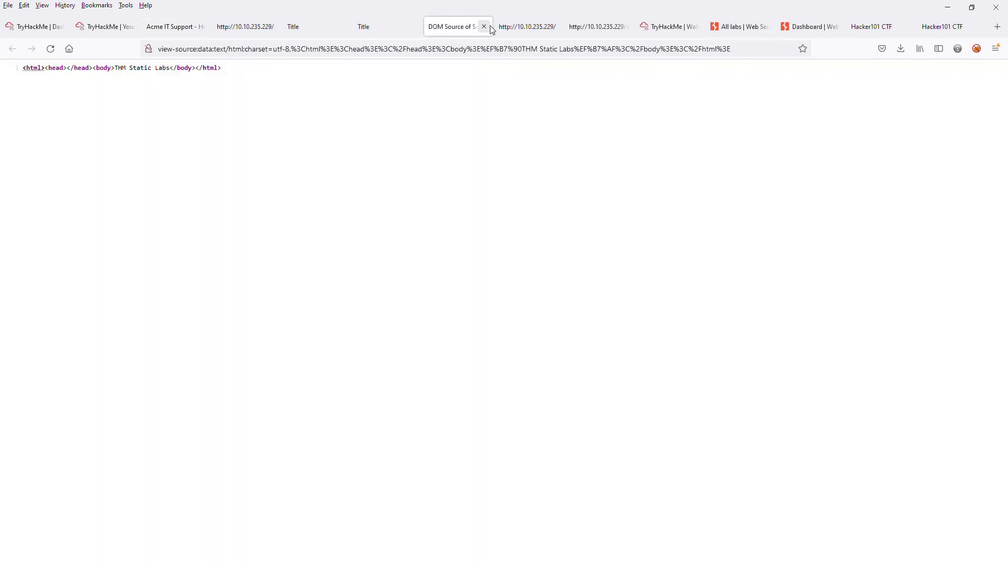
left_click(523, 28)
left_click(370, 31)
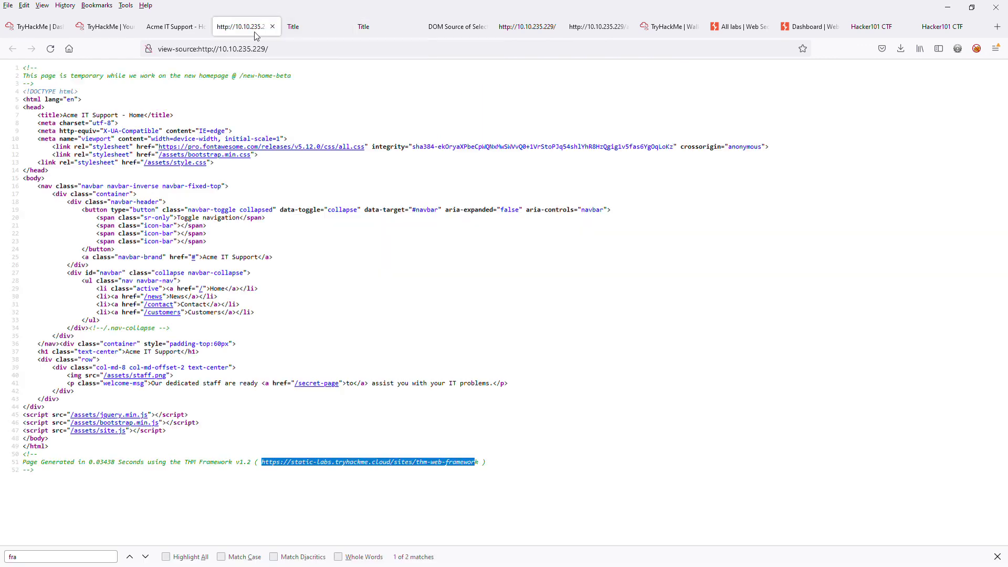
left_click(189, 33)
left_click(567, 33)
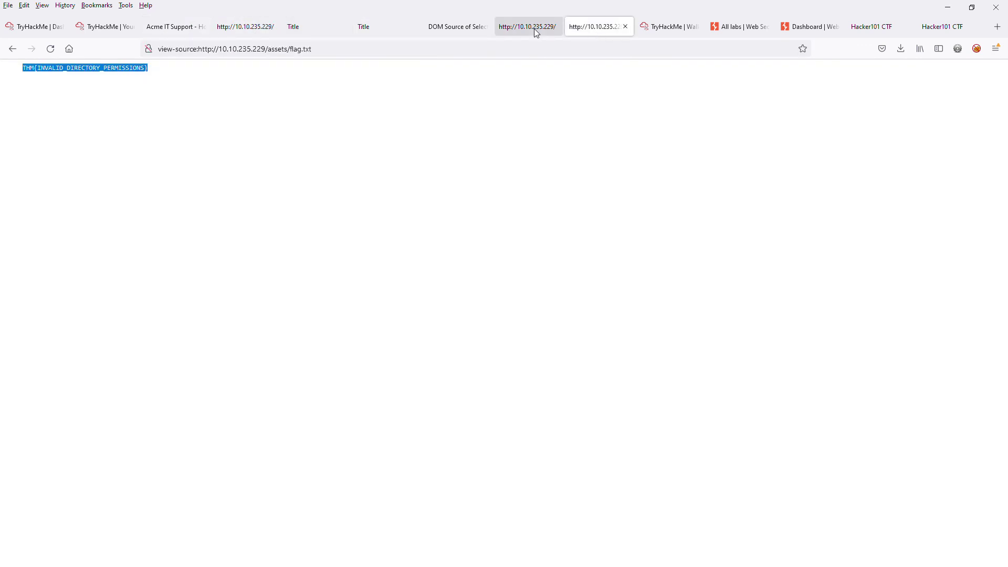
left_click(536, 33)
left_click(666, 27)
triple_click(351, 338)
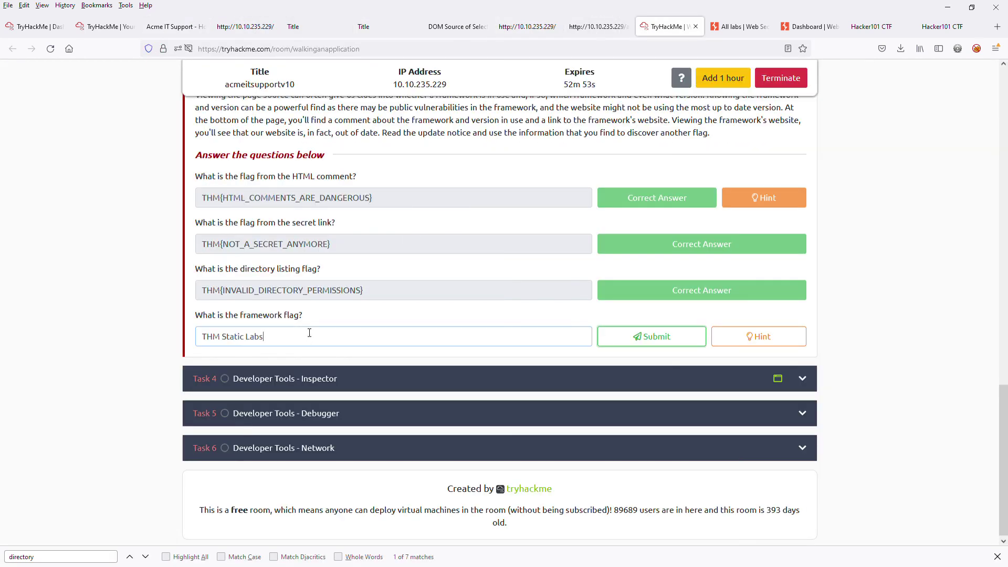
type("THM{KEEP_YOUR_SOFTWARE_UPDATED}")
left_click(651, 338)
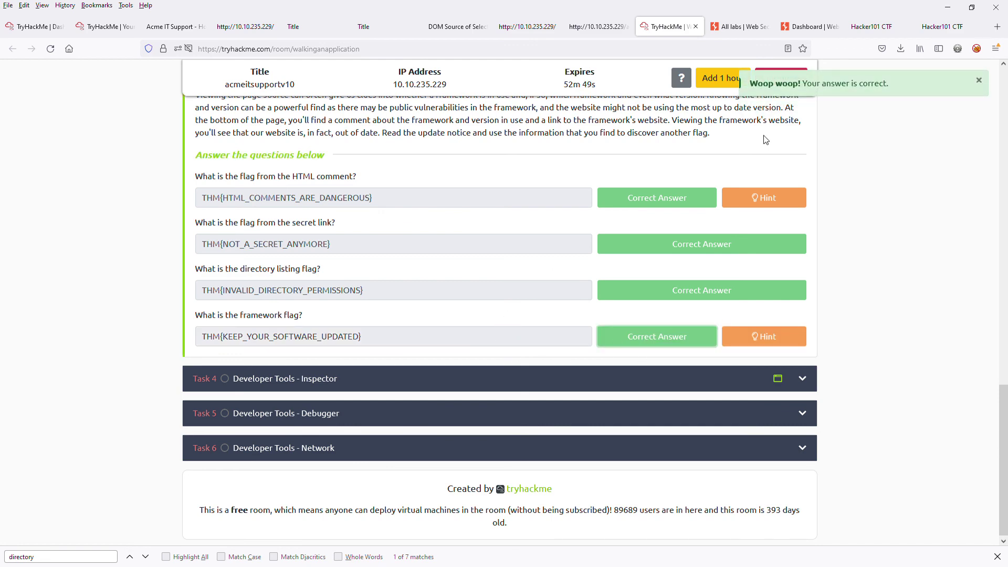
scroll(506, 288, "up", 15)
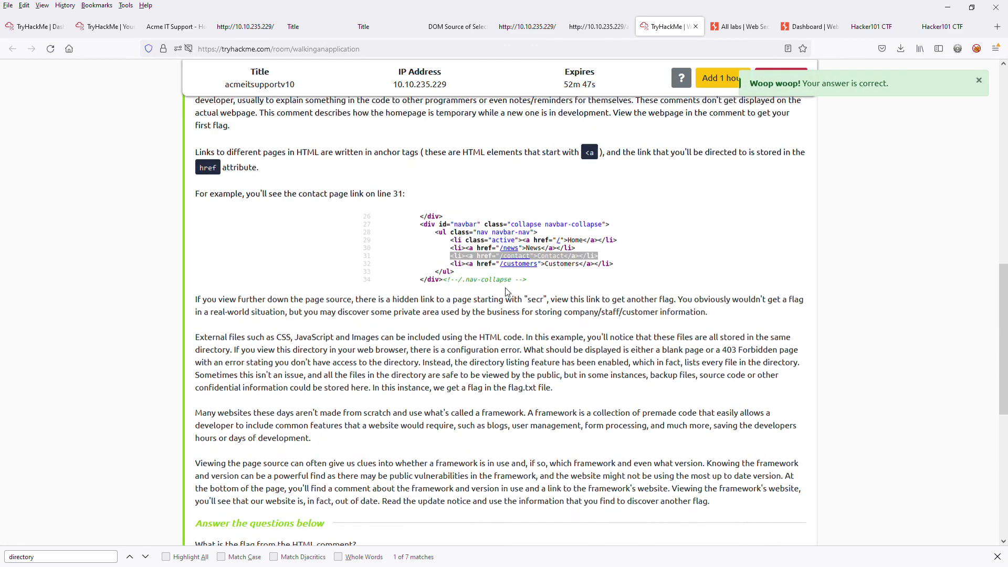
Review the TryHackMe dashboard's learning path, skills matrix and weekly question activity, including the hint on the hacking streak
key("ctrl+1")
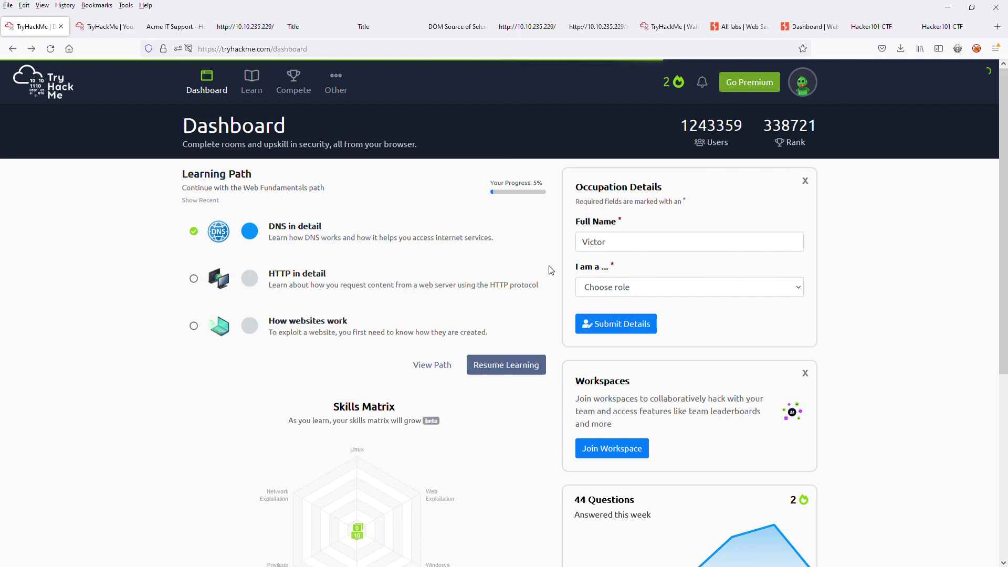
scroll(501, 264, "down", 4)
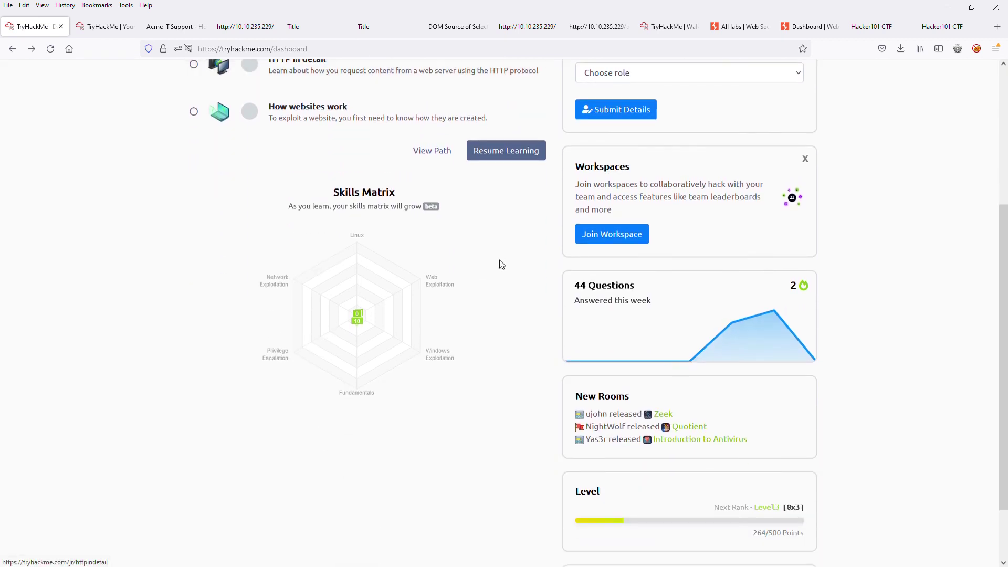
scroll(501, 264, "up", 3)
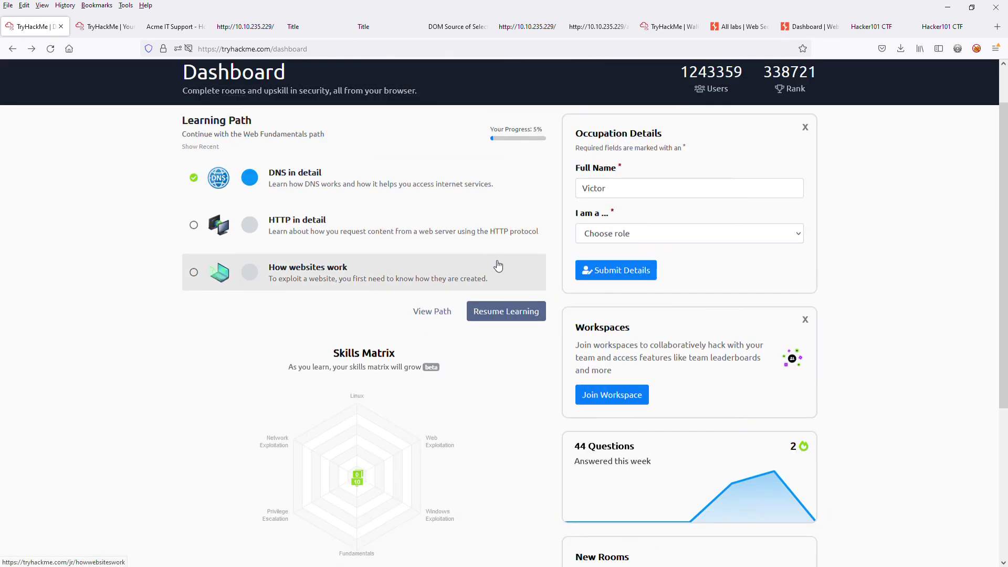
scroll(499, 266, "down", 3)
mouse_move(809, 287)
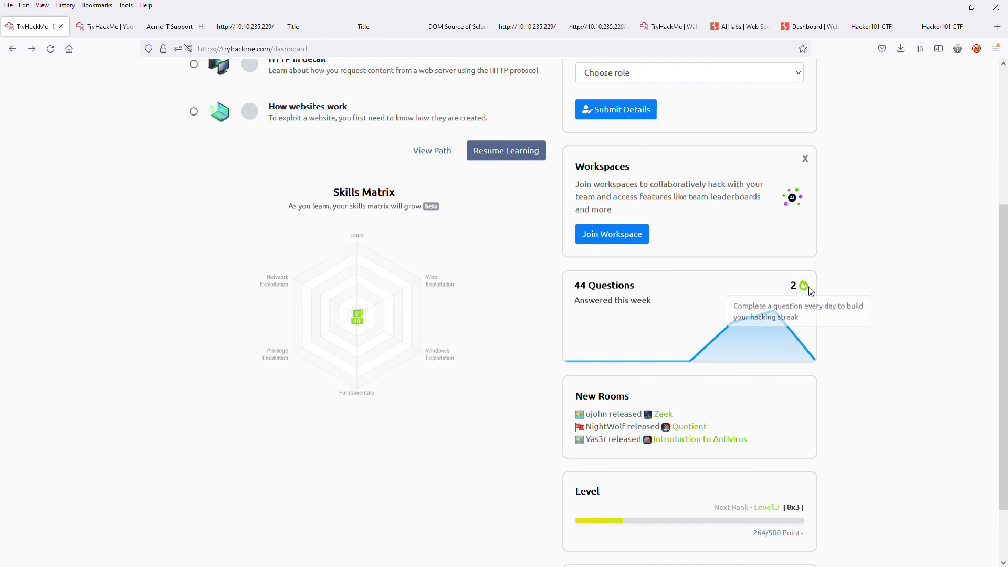
scroll(811, 294, "up", 4)
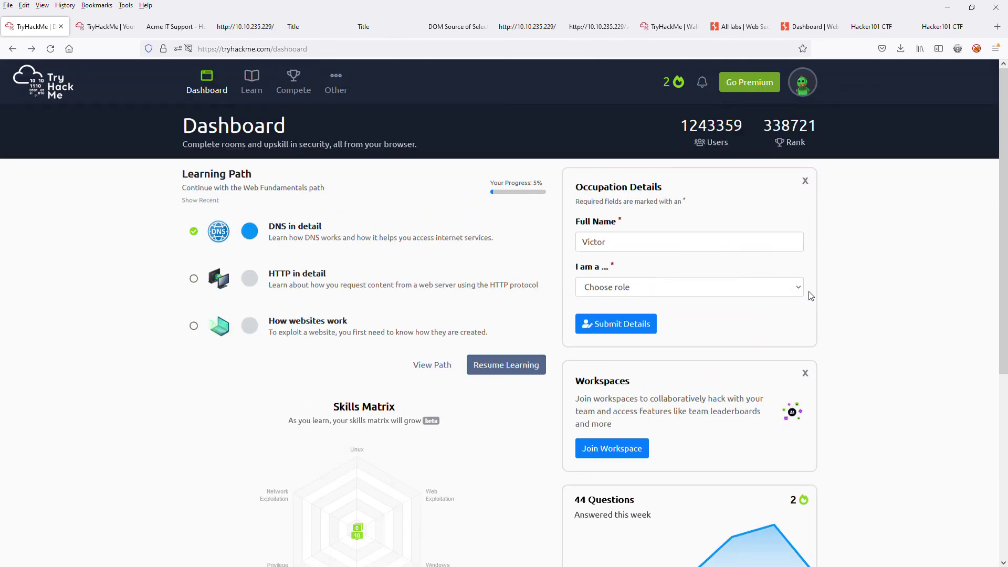
Look back through the open change log, framework and Acme page source views, ending on the My Rooms list
left_click(373, 35)
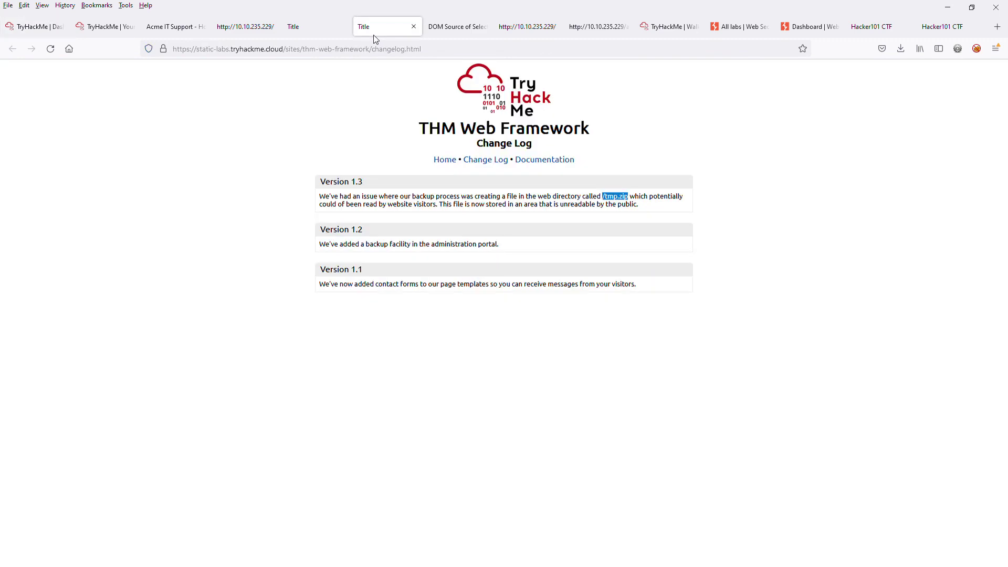
left_click(292, 27)
left_click(233, 27)
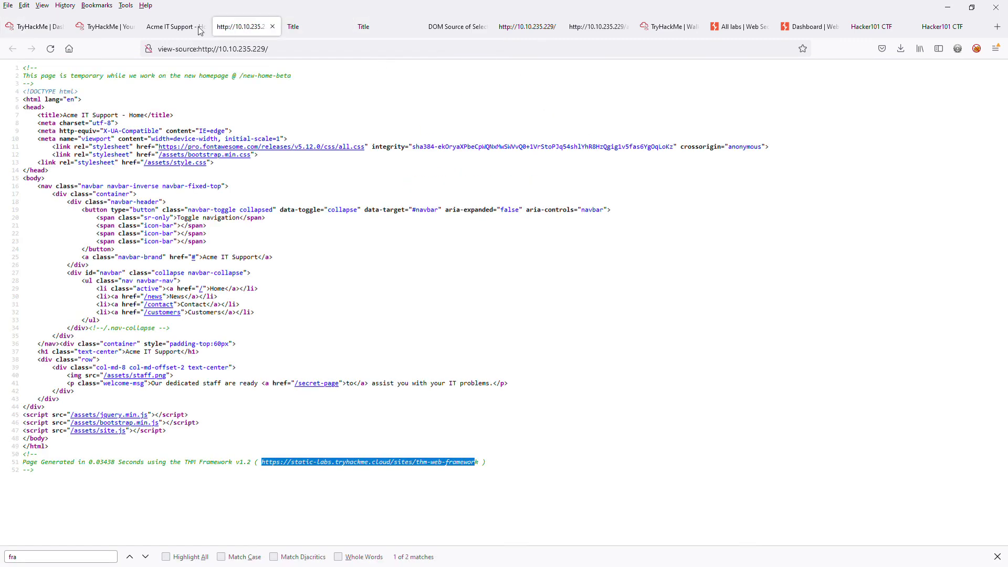
left_click(199, 28)
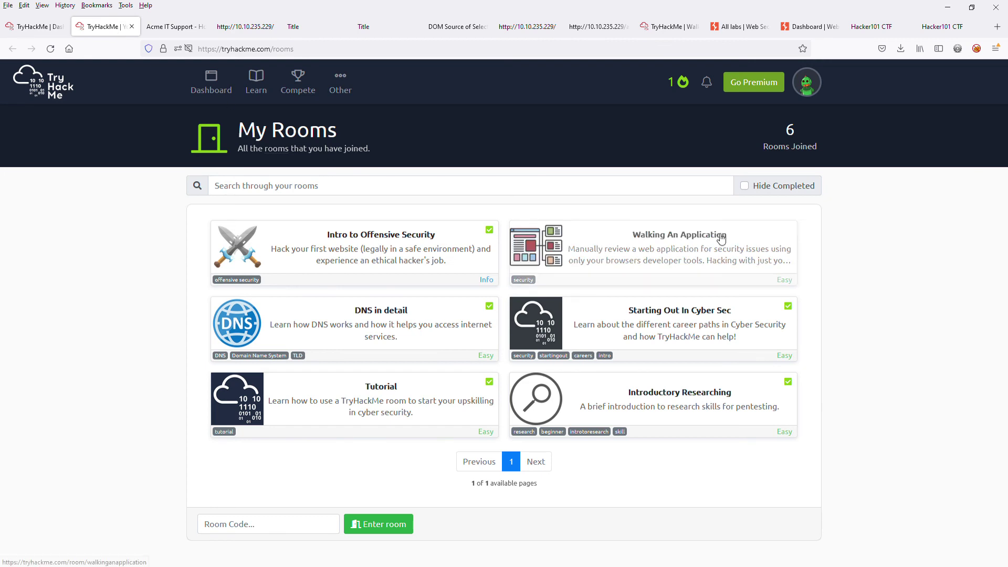